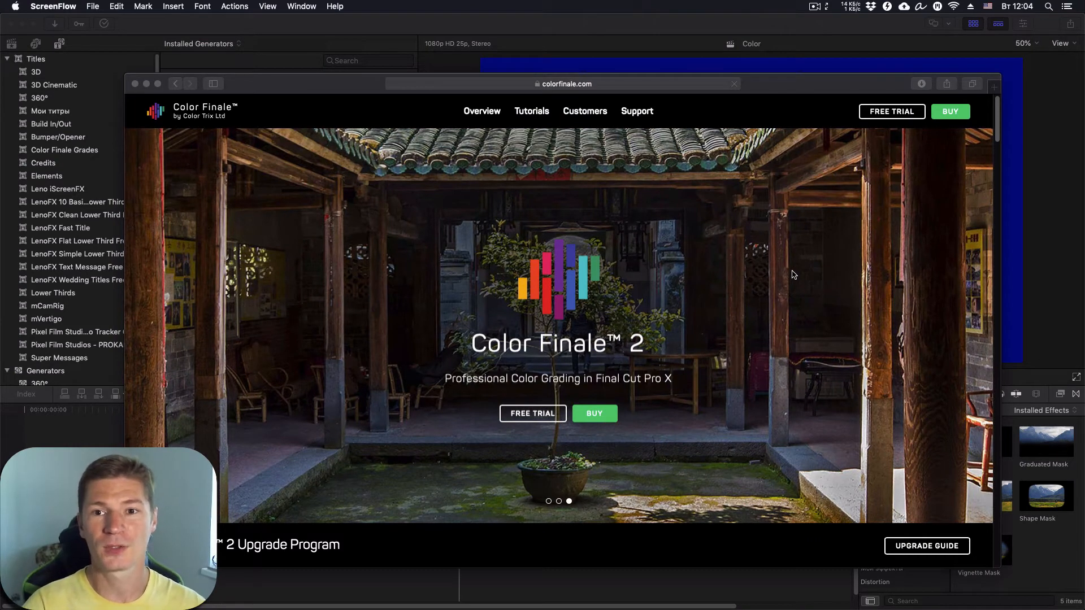
- Minimize the Safari window showing the colorfinale.com site
key(super+m)
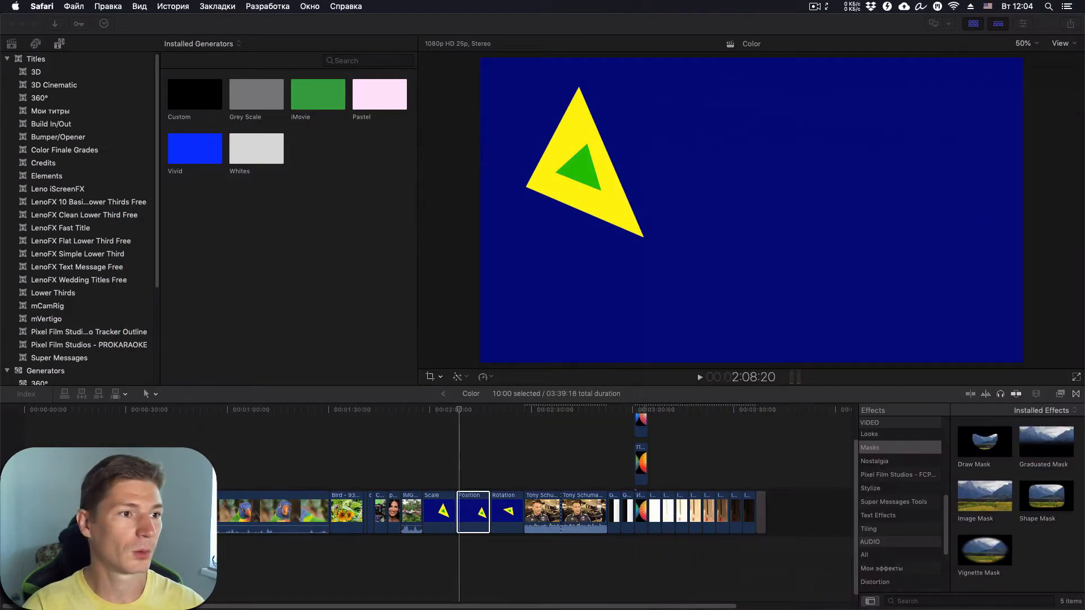
- Return to Final Cut Pro and show the Color Finale Grades titles (Base Grade, Look Grade)
click(283, 269)
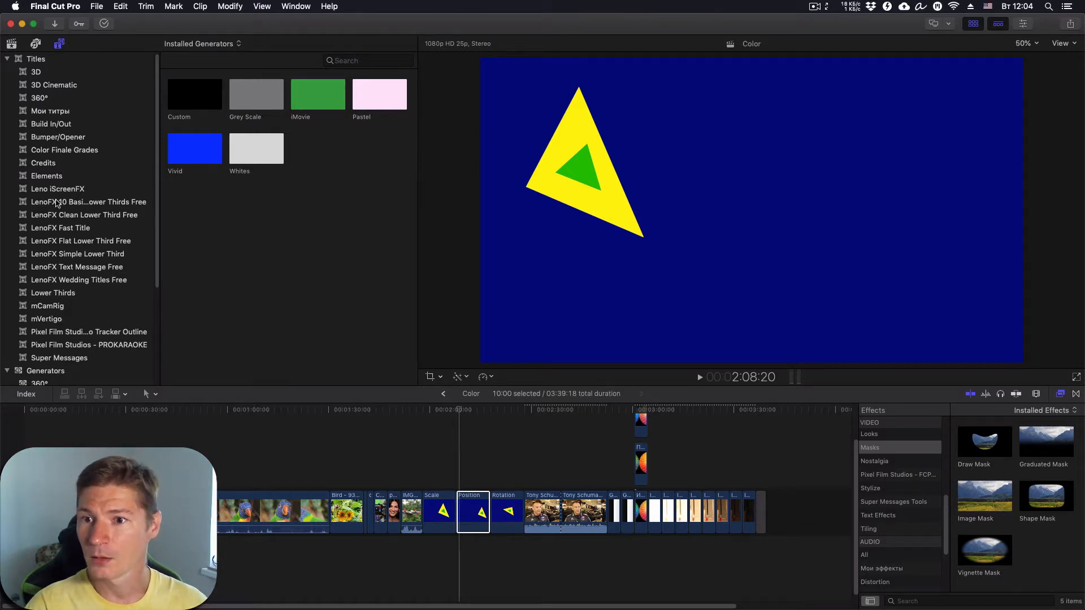
click(67, 152)
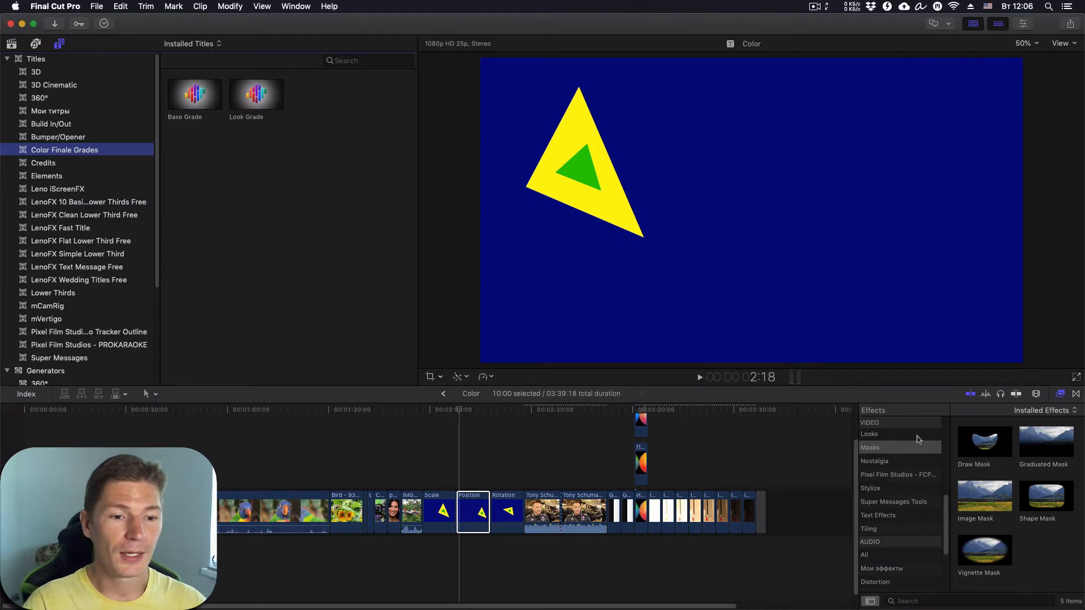
- List the Color Finale effects (ColorFinale, ColorFinalePro), then drag the Safari window back on screen
scroll(903, 498, up, 5)
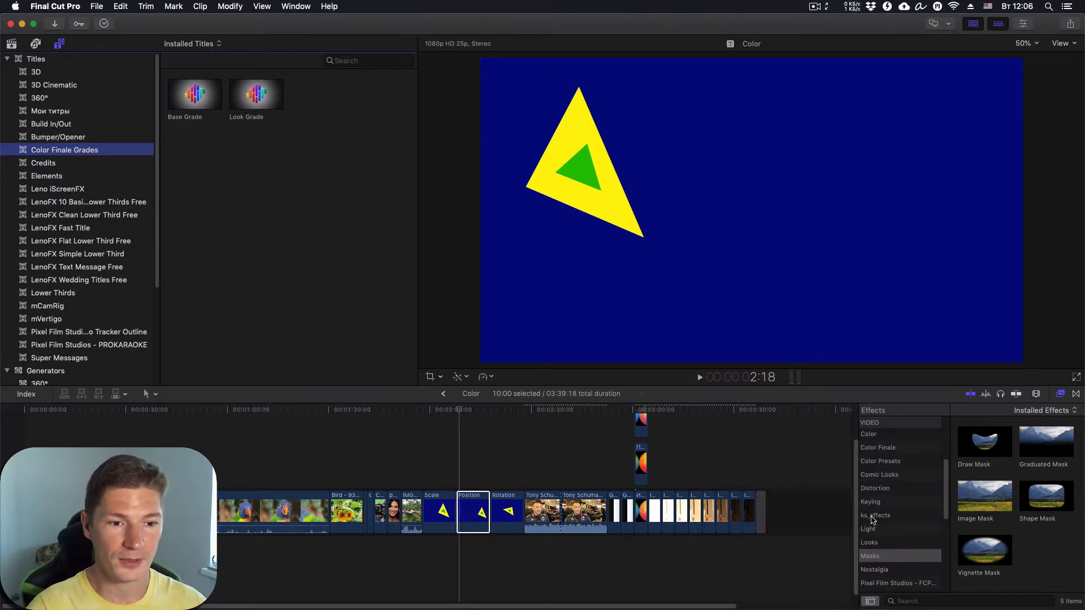
click(890, 449)
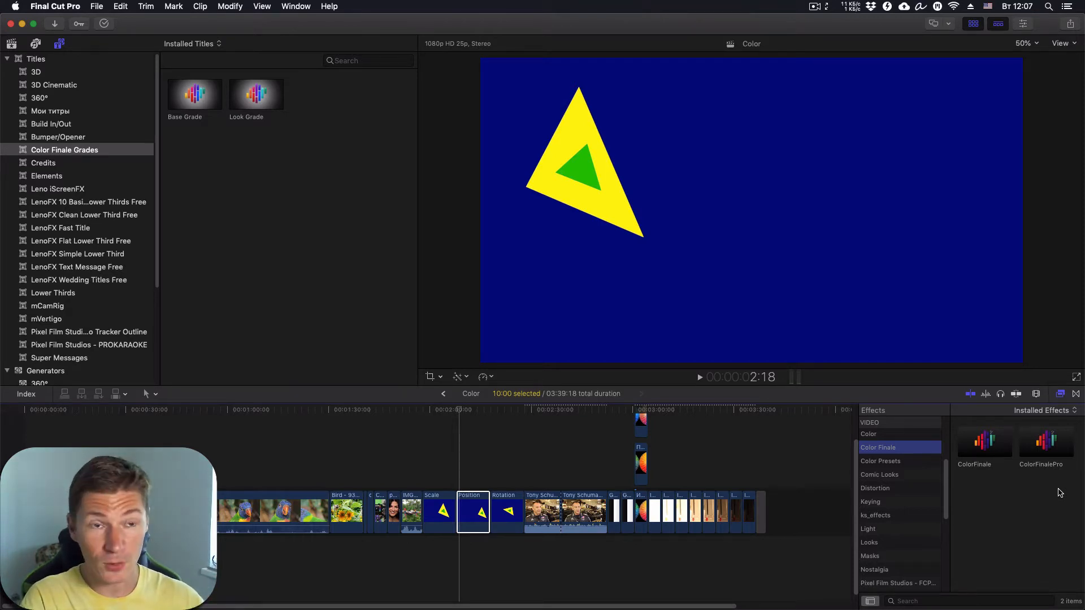
drag(1084, 45, 354, 47)
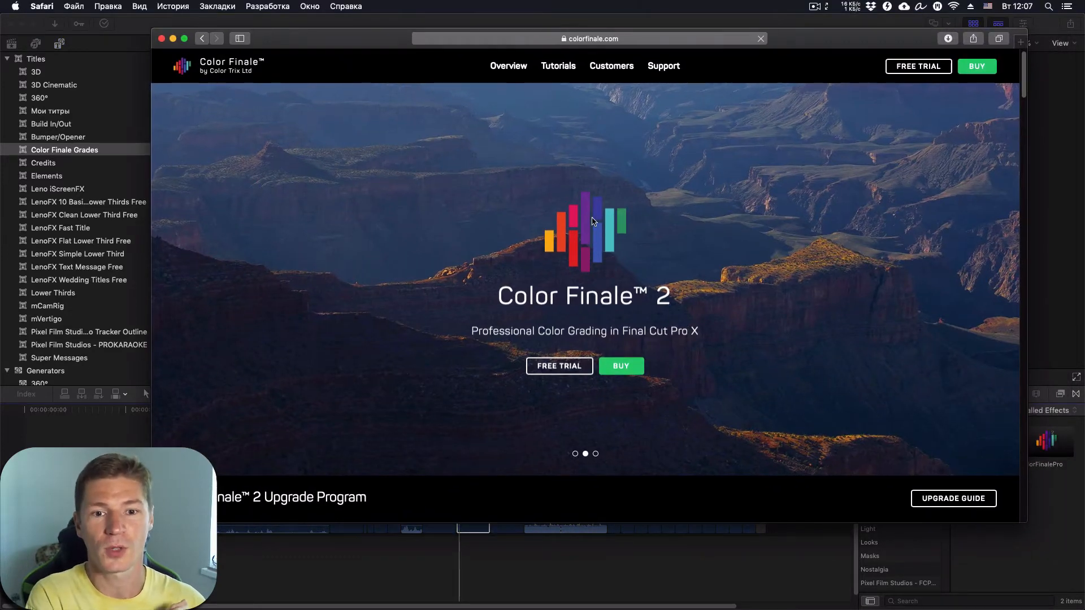
- Open the Color Finale 2 vs. Color Finale 2 Pro comparison chart, then move Safari off screen
scroll(591, 198, down, 20)
scroll(587, 223, down, 3)
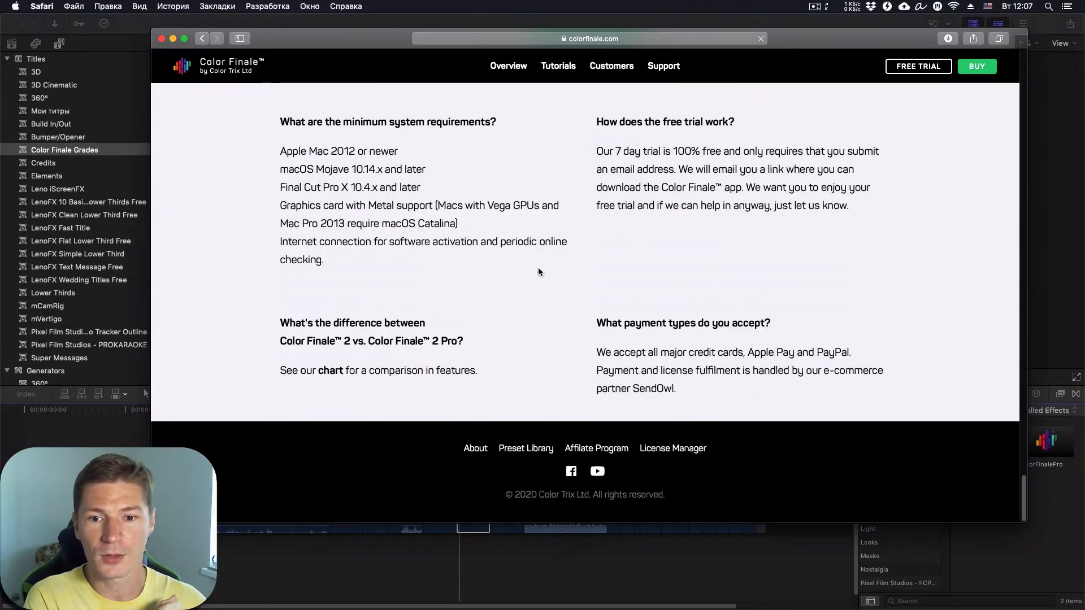
scroll(325, 401, up, 1)
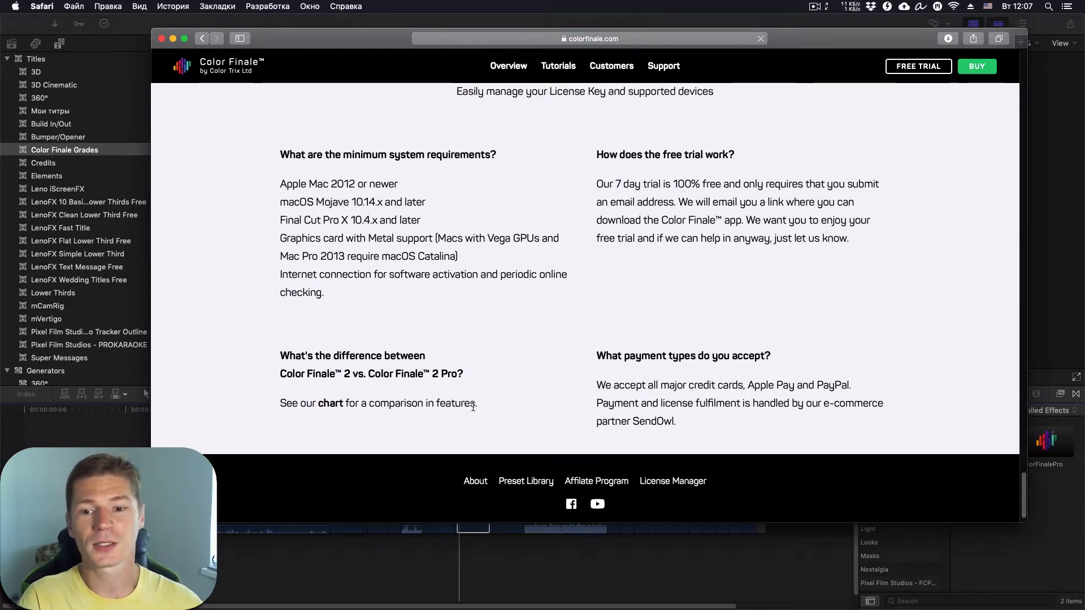
click(331, 405)
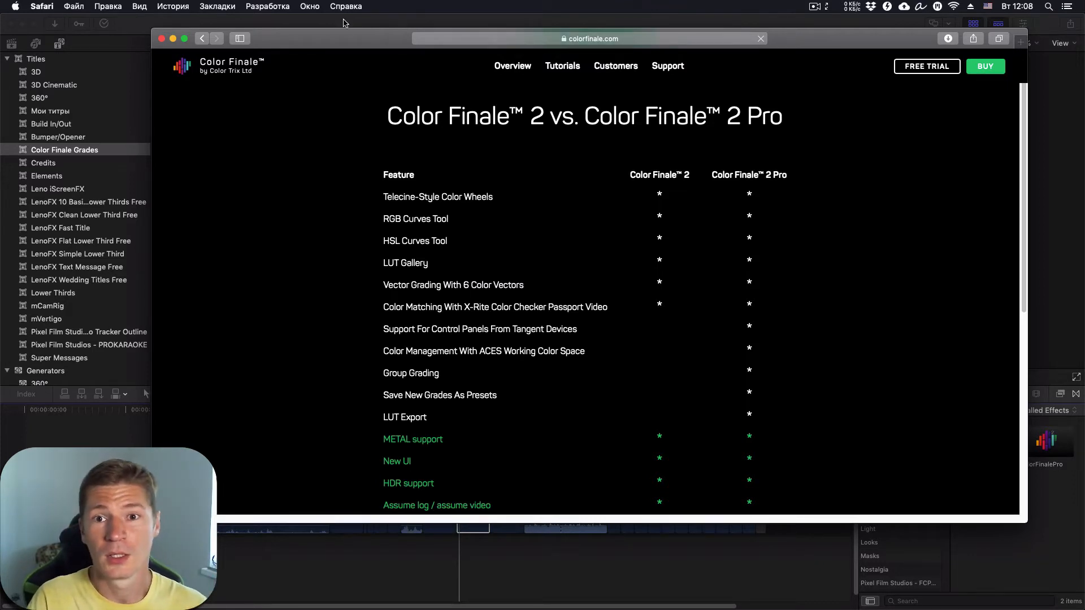
drag(343, 36, 1084, 24)
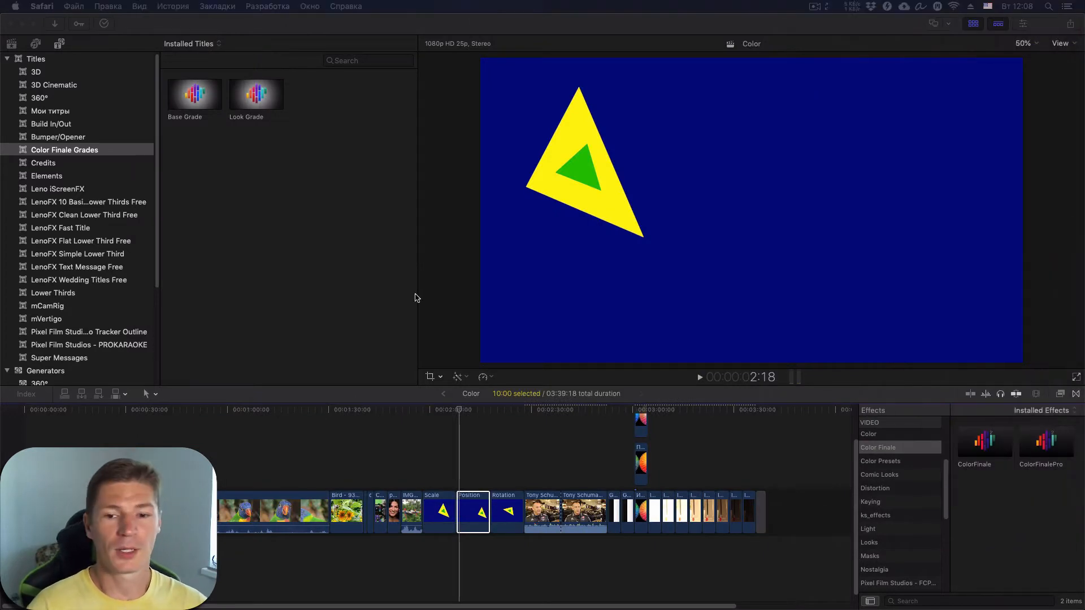
- Drag ColorFinalePro onto the Army-uniform interview clip at about 2:32
click(524, 407)
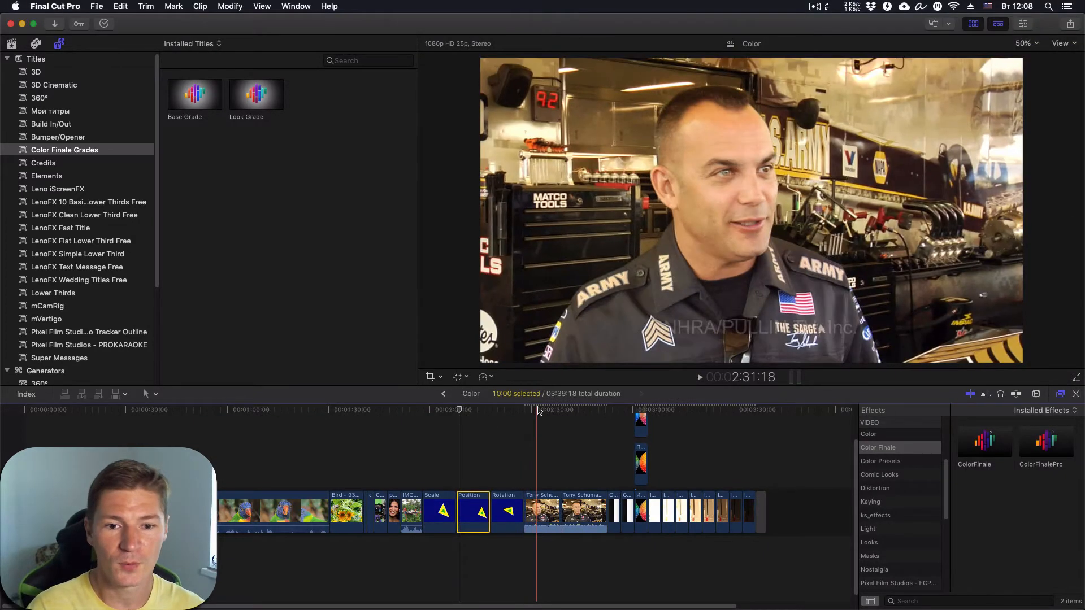
click(538, 409)
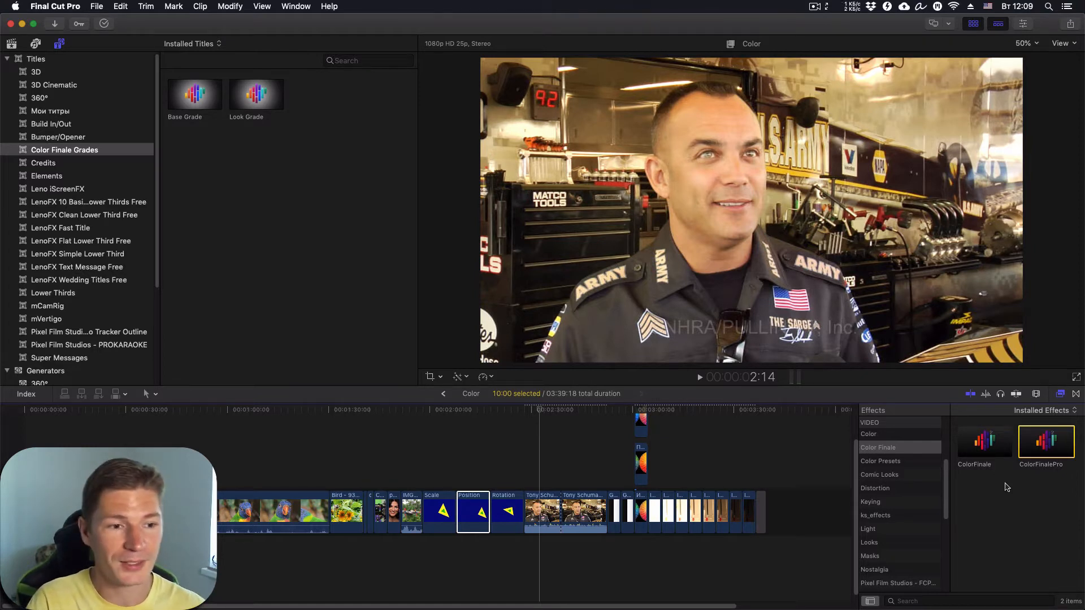
drag(1047, 444, 544, 511)
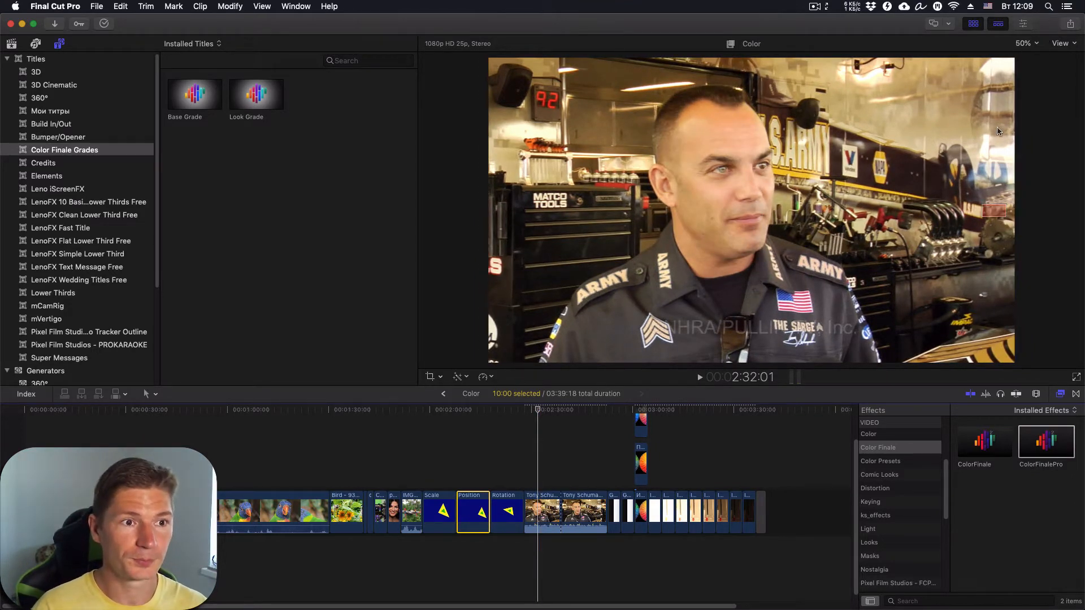
- Show the interview clip's ColorFinalePro defaults (Exposure 0, Temperature 6500, Saturation 1,0) in the Inspector
key(super+4)
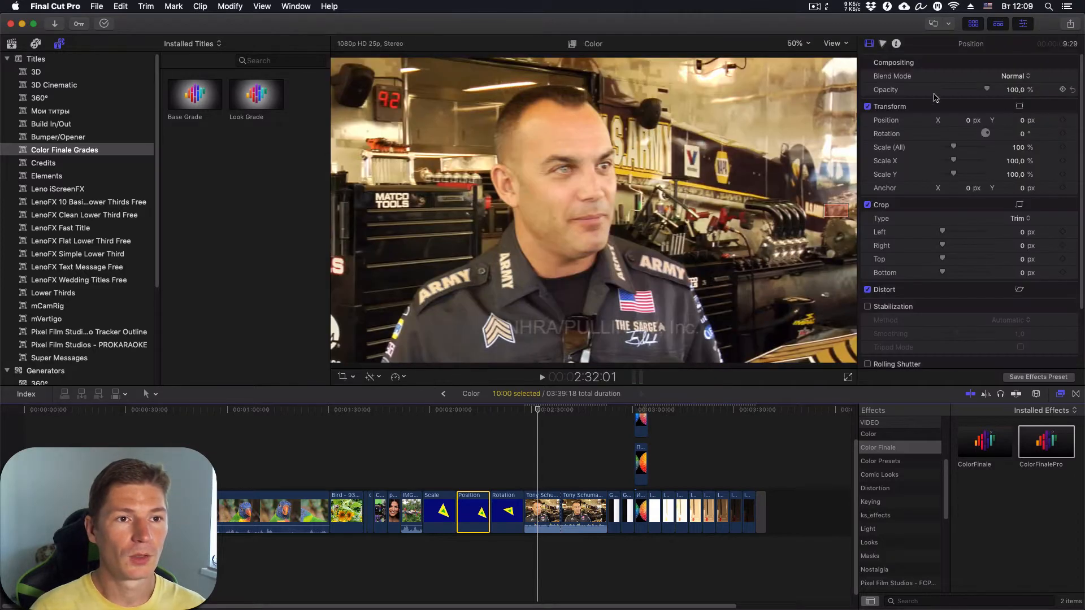
click(543, 512)
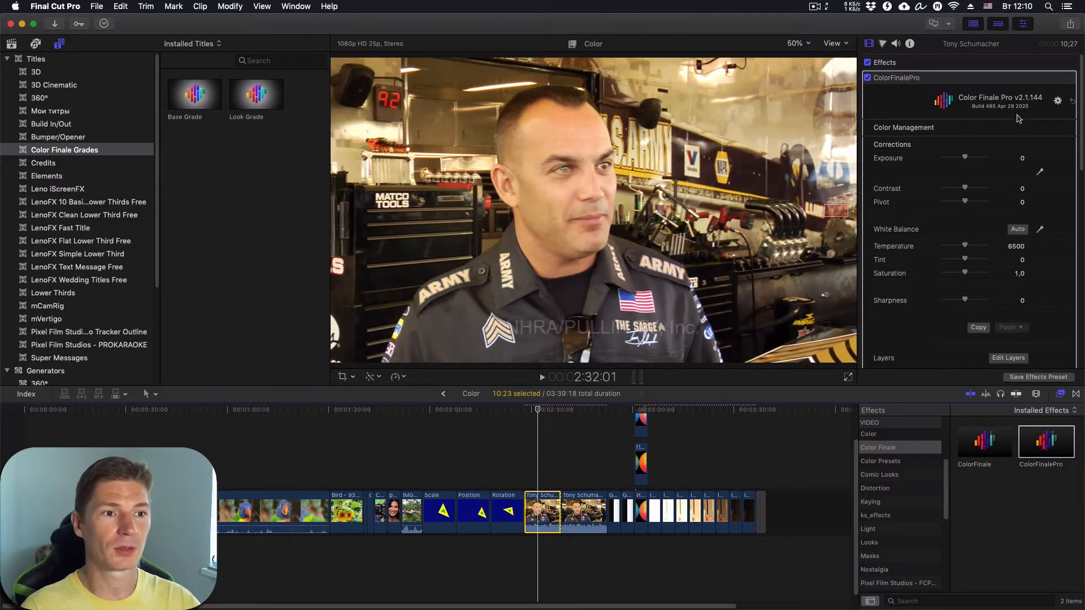
- Expand Color Management in ColorFinalePro to reveal the Color Profile set to Assume Video
click(1061, 128)
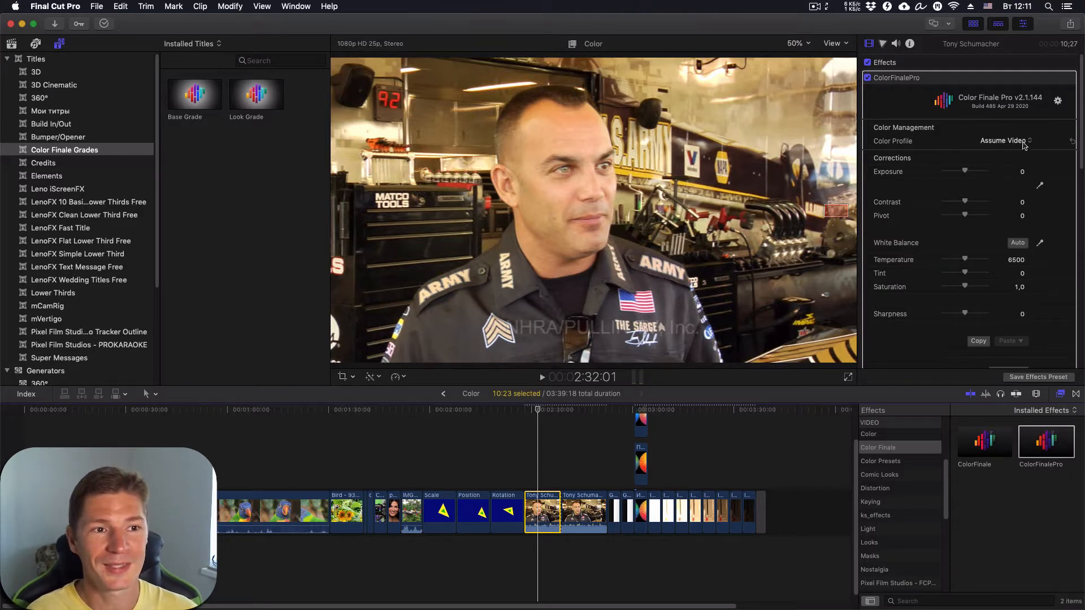
scroll(1007, 238, down, 2)
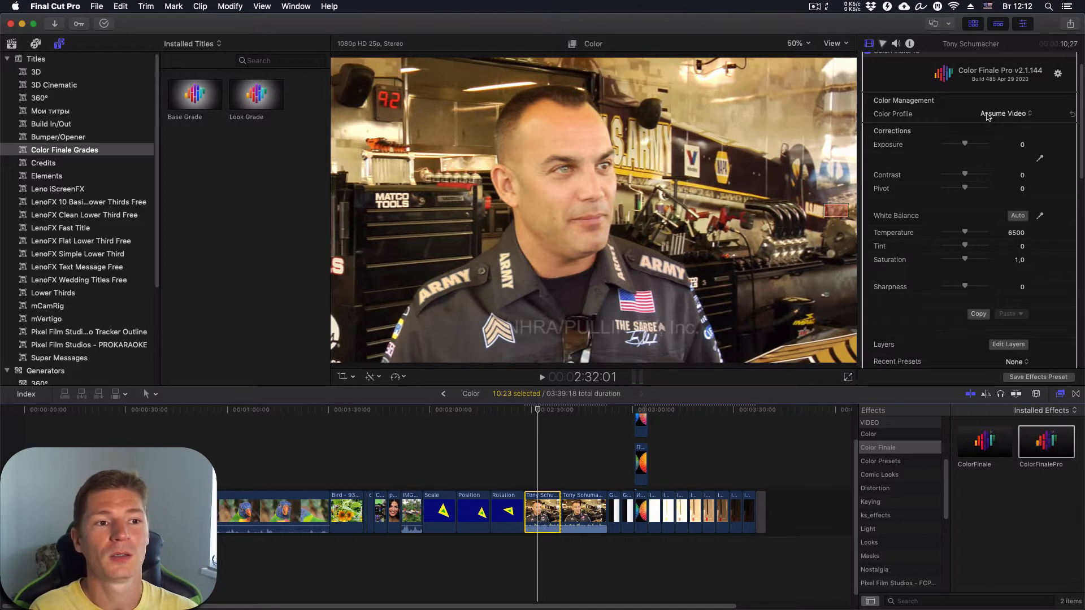
click(1029, 115)
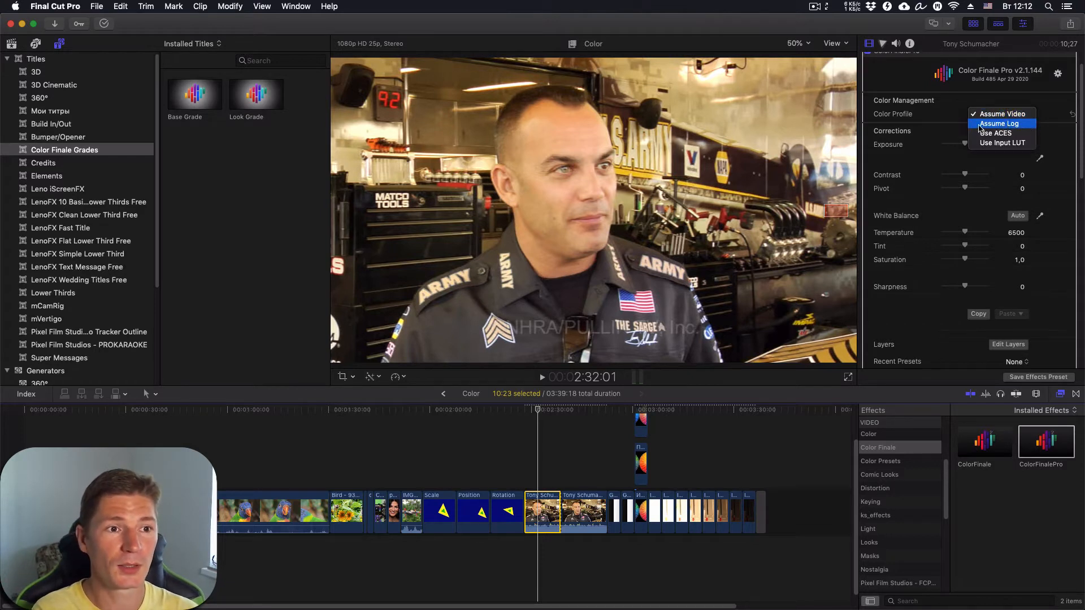
click(945, 115)
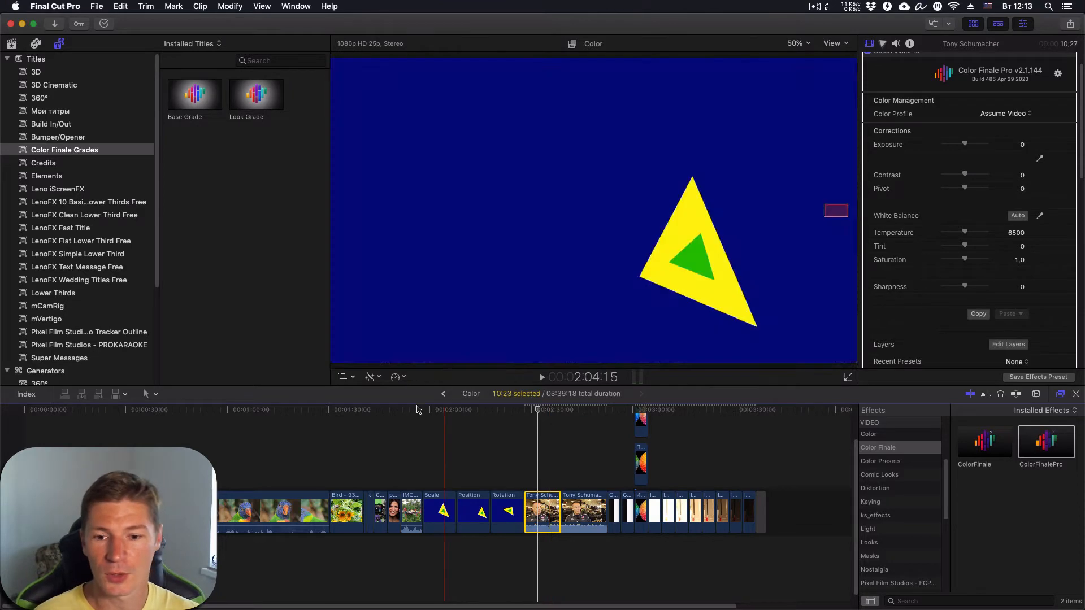
- Zoom in, select the short 5 harbor clip, and show its General metadata in the Info inspector
click(385, 410)
key(super+equal)
key(super+equal)
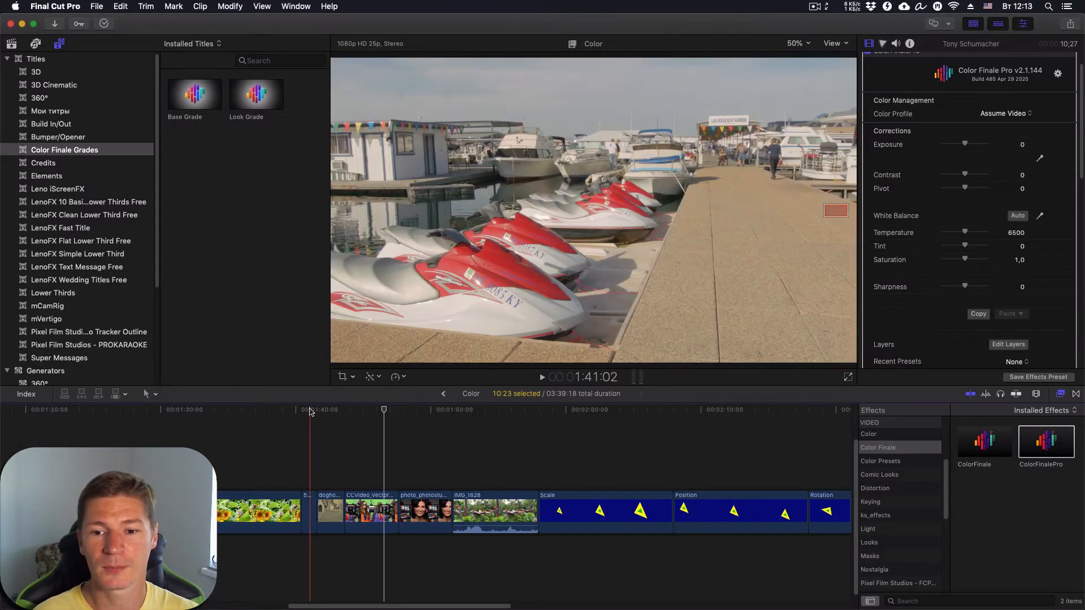
click(309, 509)
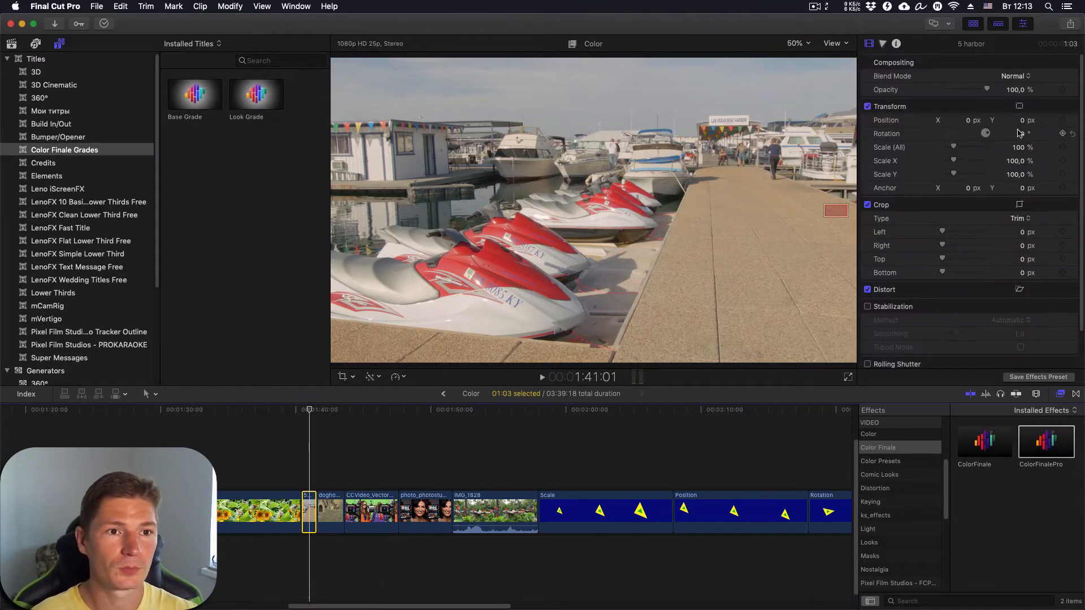
click(897, 45)
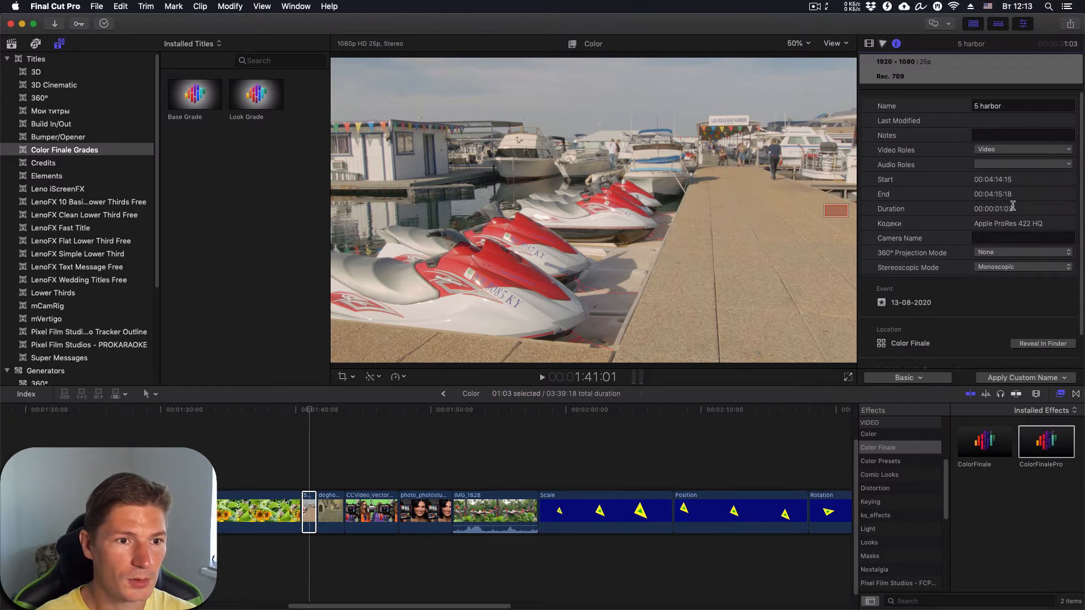
scroll(1012, 206, down, 2)
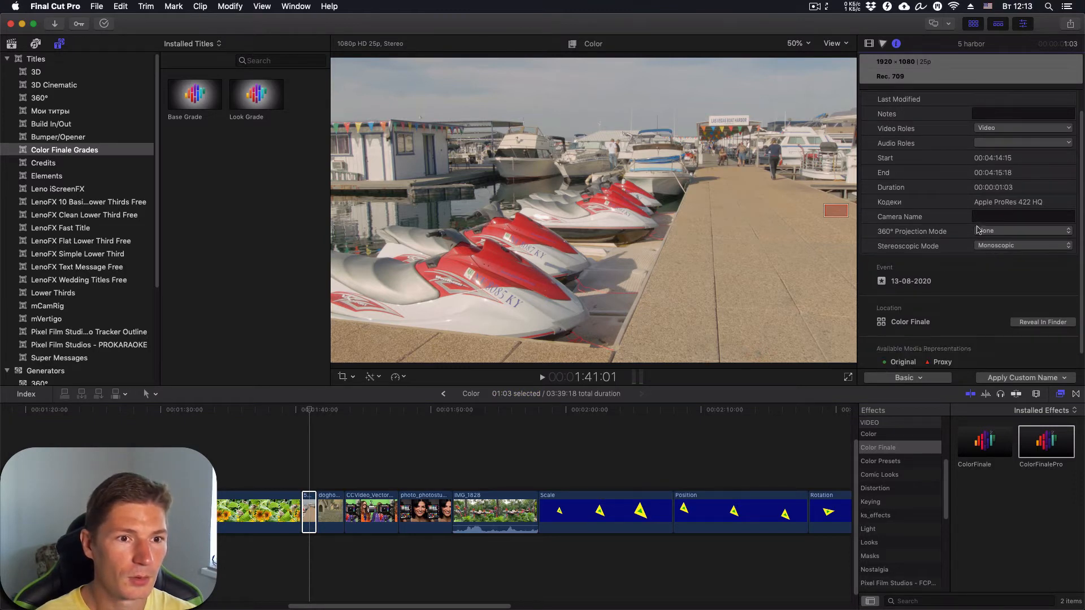
scroll(979, 259, up, 2)
click(921, 377)
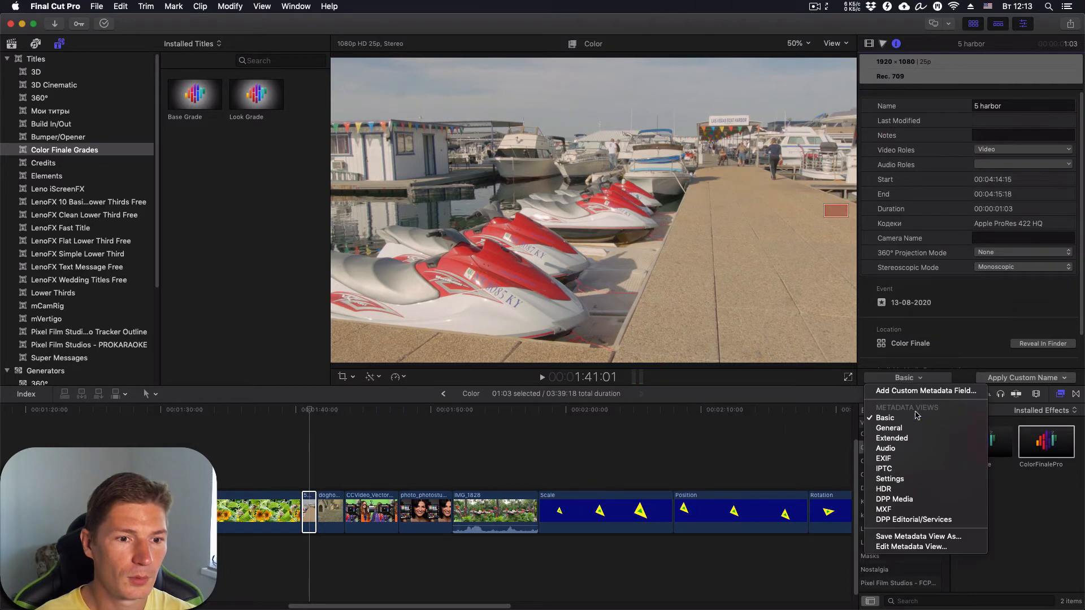
click(913, 429)
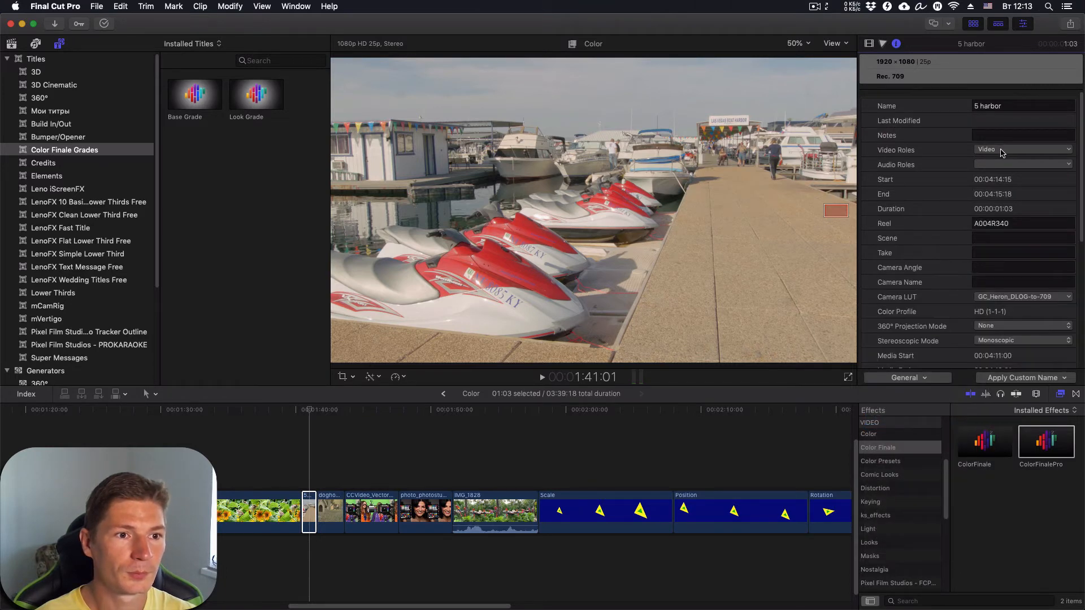
- Set the 5 harbor clip's Camera LUT to None and return to its video settings
click(1022, 296)
click(999, 309)
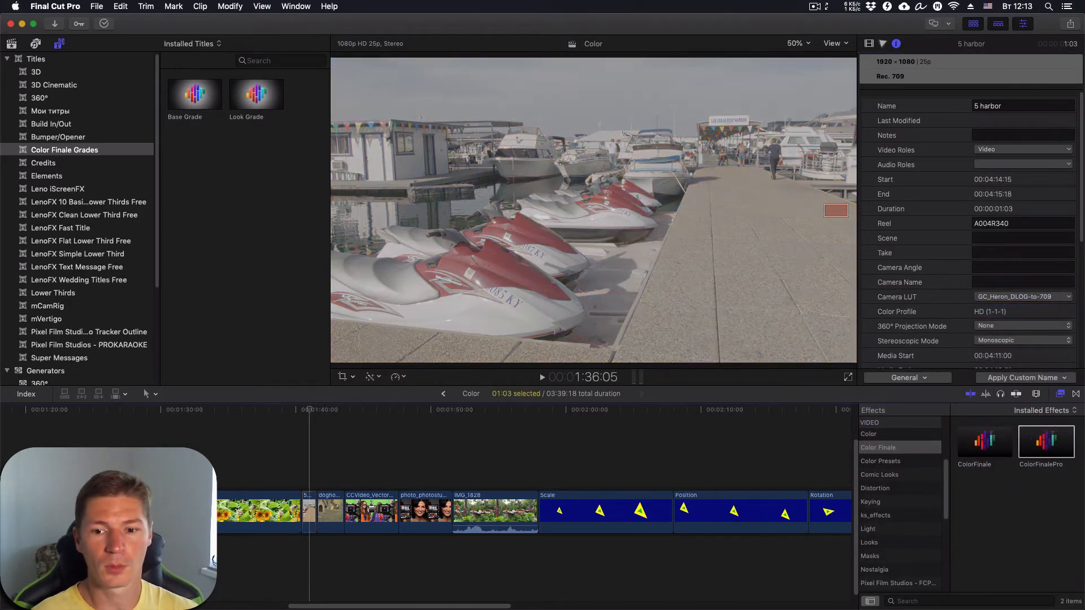
click(333, 410)
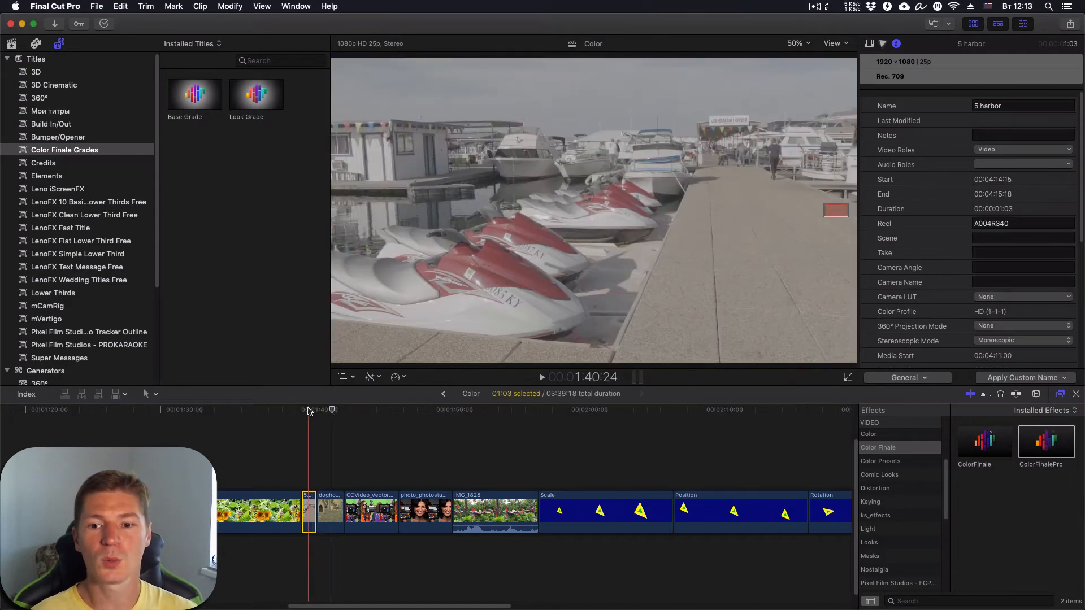
click(308, 409)
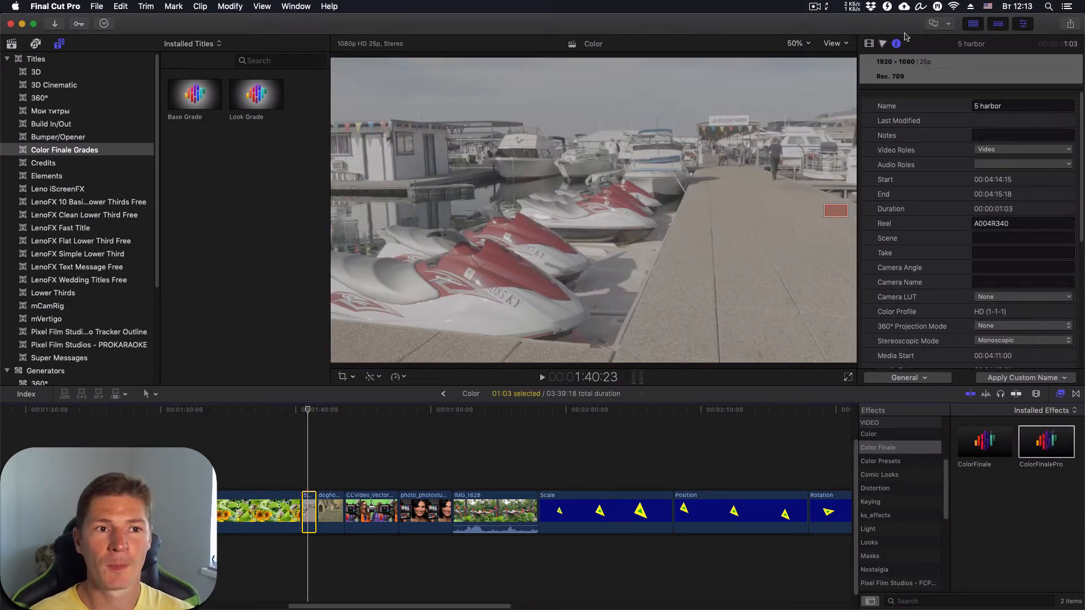
click(869, 44)
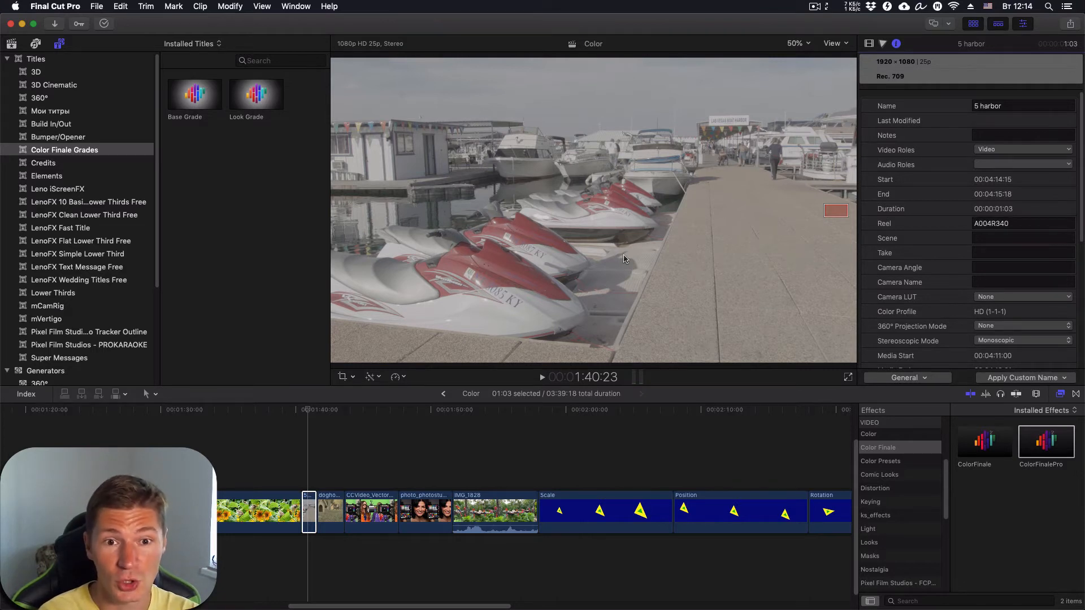
click(869, 44)
- Add ColorFinalePro to the thin 5 harbor clip and choose Color Profile Assume Log under Color Management
double_click(1037, 452)
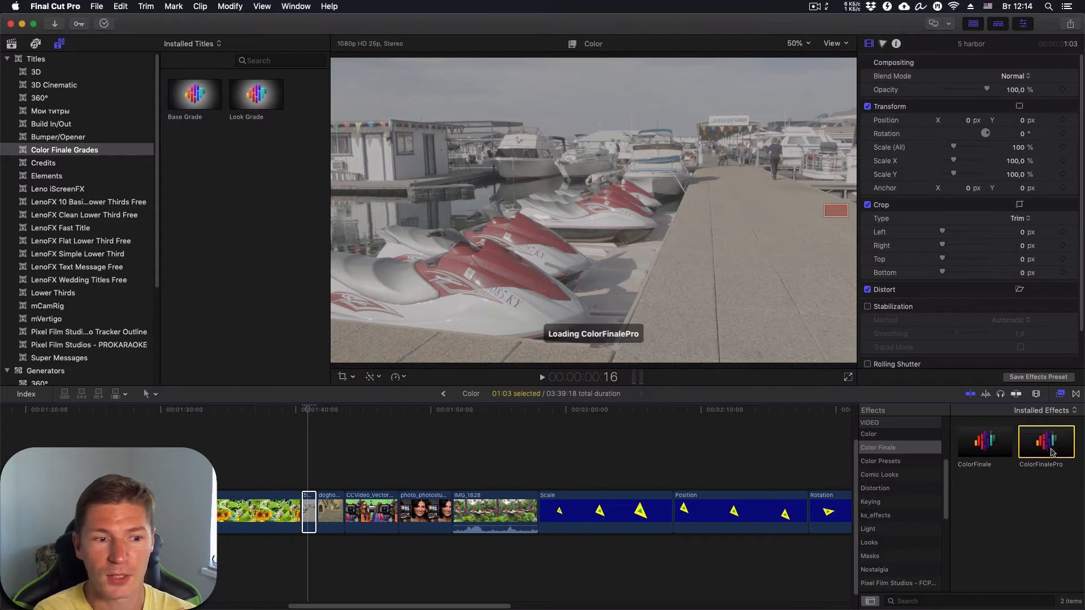
click(313, 510)
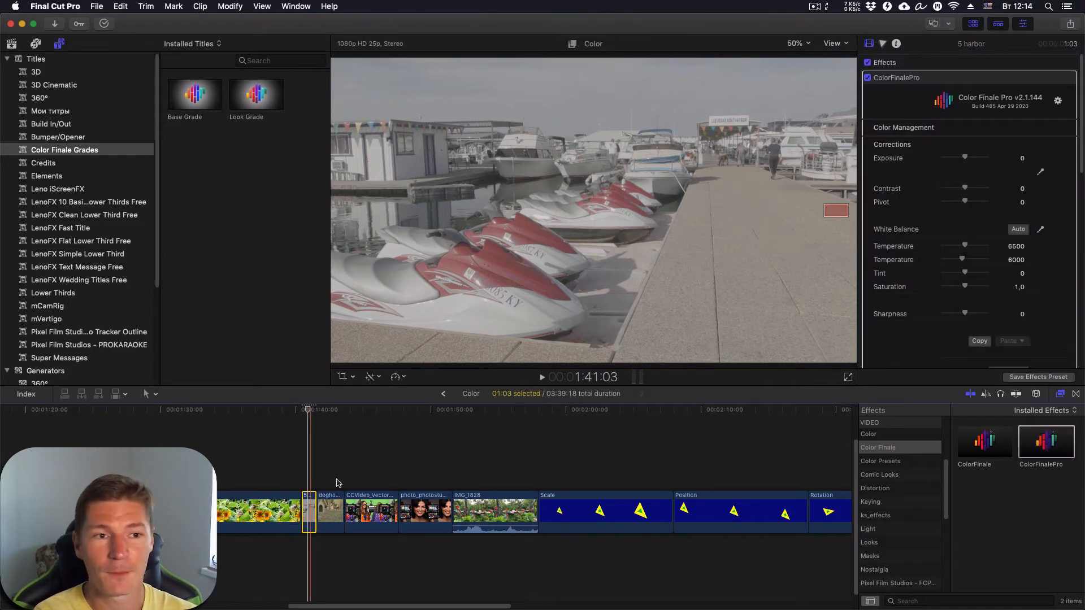
click(948, 130)
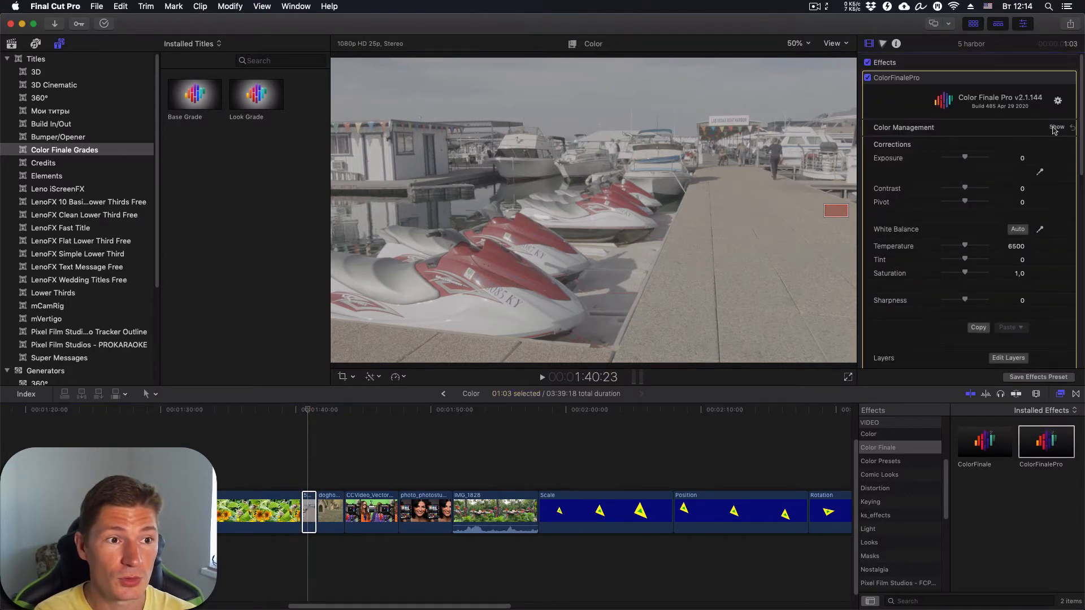
click(1056, 129)
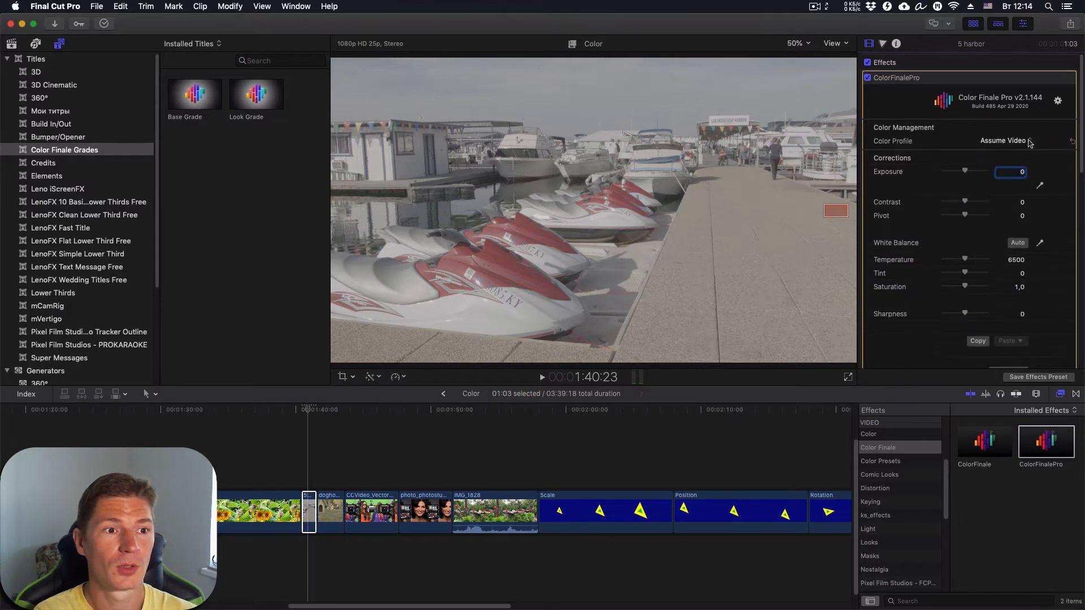
click(1017, 142)
click(999, 151)
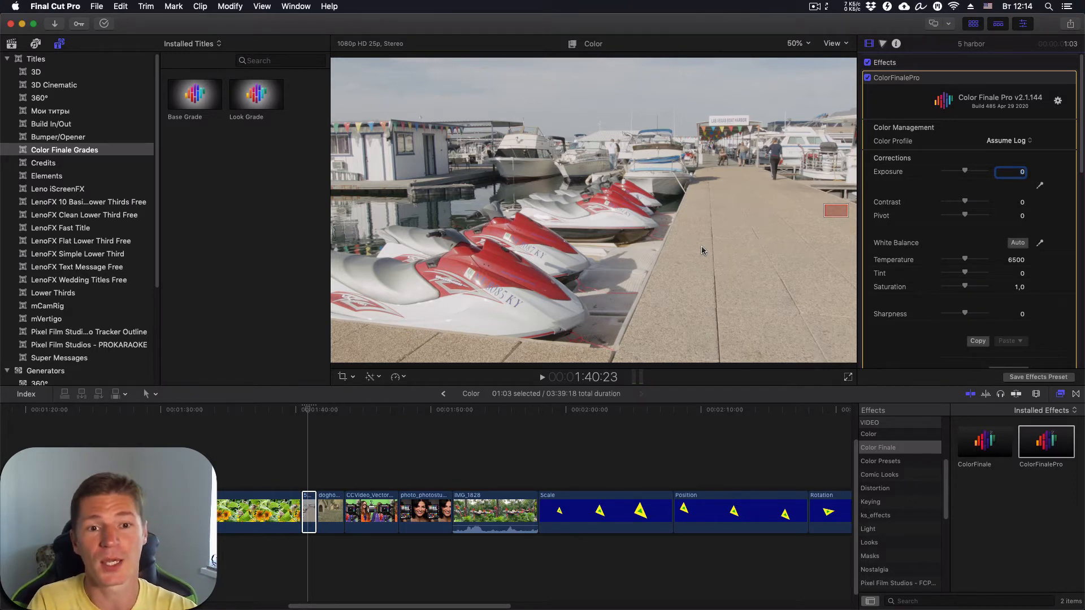
- Select the doghouse clip and change its Camera LUT in the Info inspector
click(327, 410)
click(332, 512)
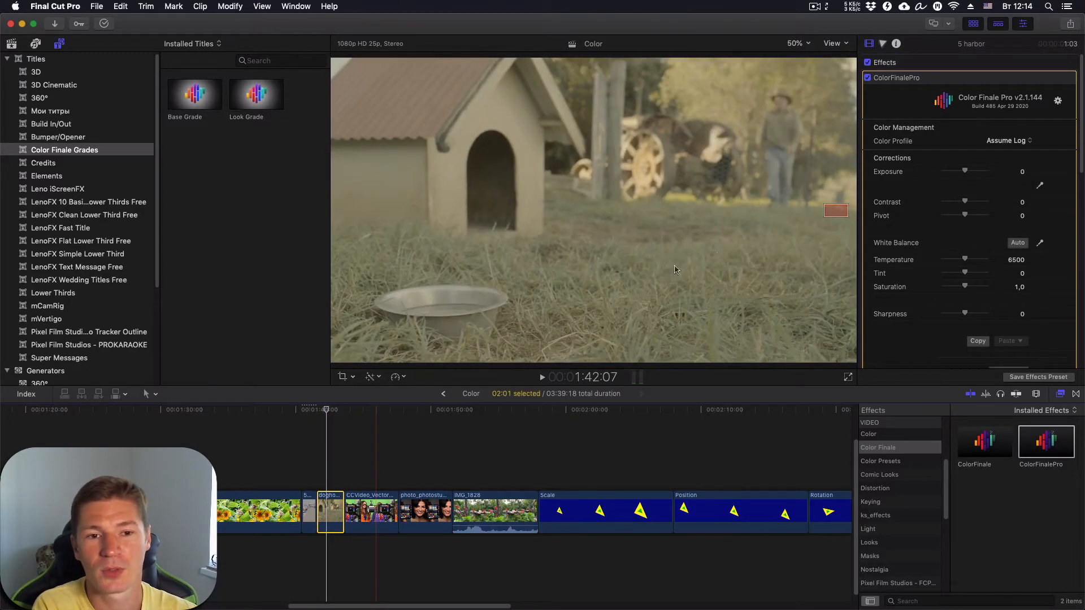
click(897, 44)
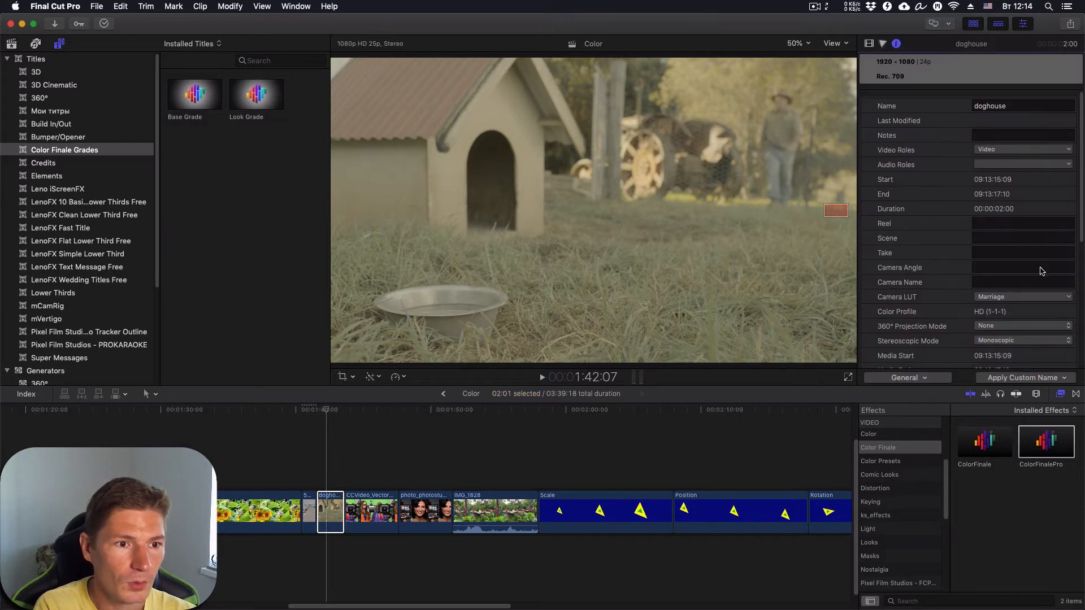
click(1042, 298)
click(995, 309)
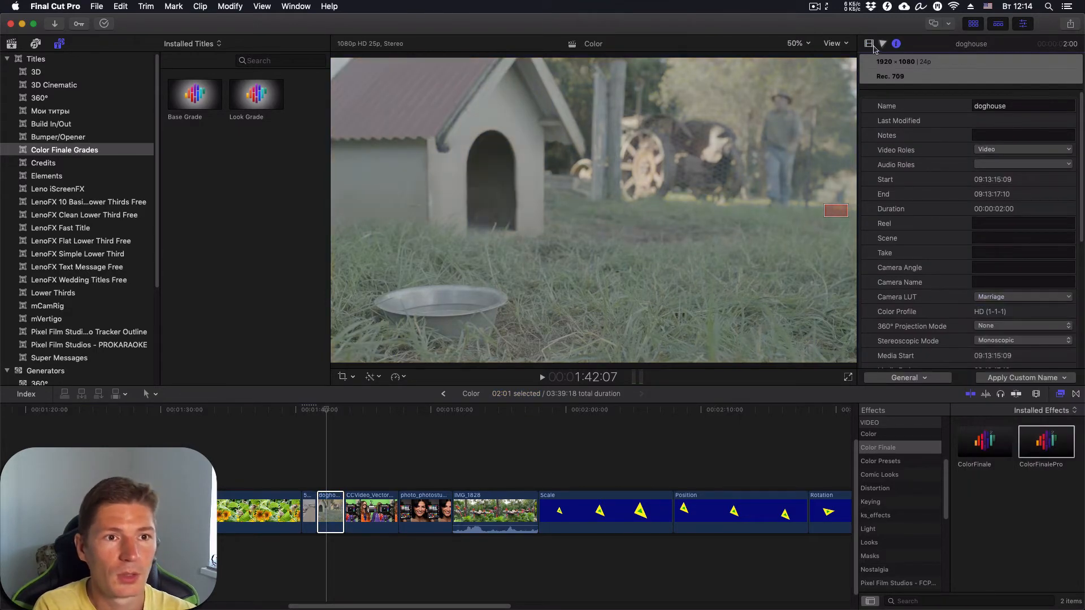
click(869, 44)
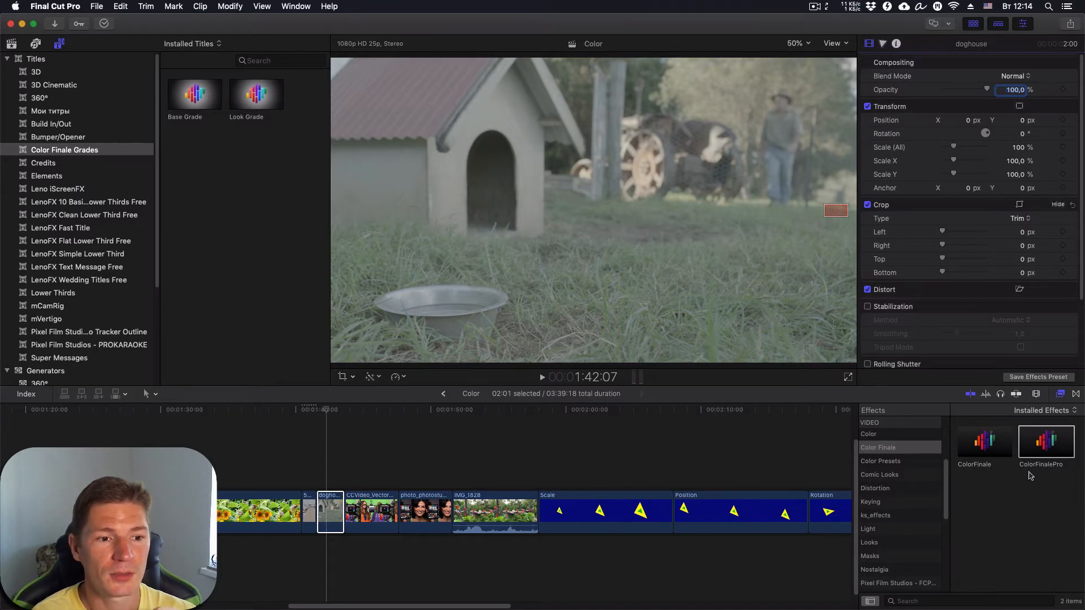
- Add ColorFinalePro to the doghouse clip with its Color Profile set to Assume Log
double_click(1053, 439)
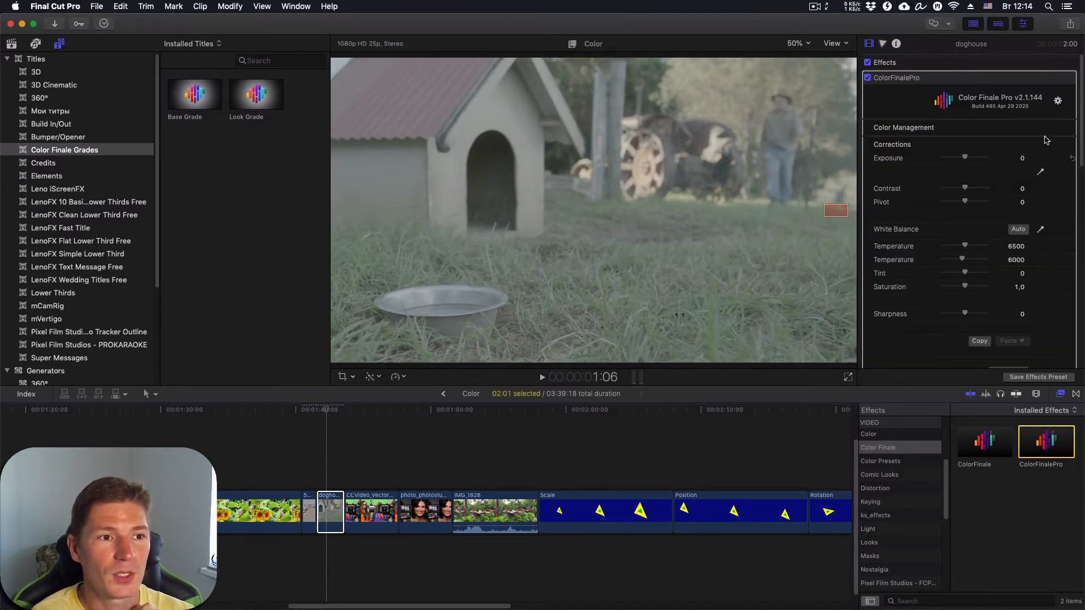
click(1058, 127)
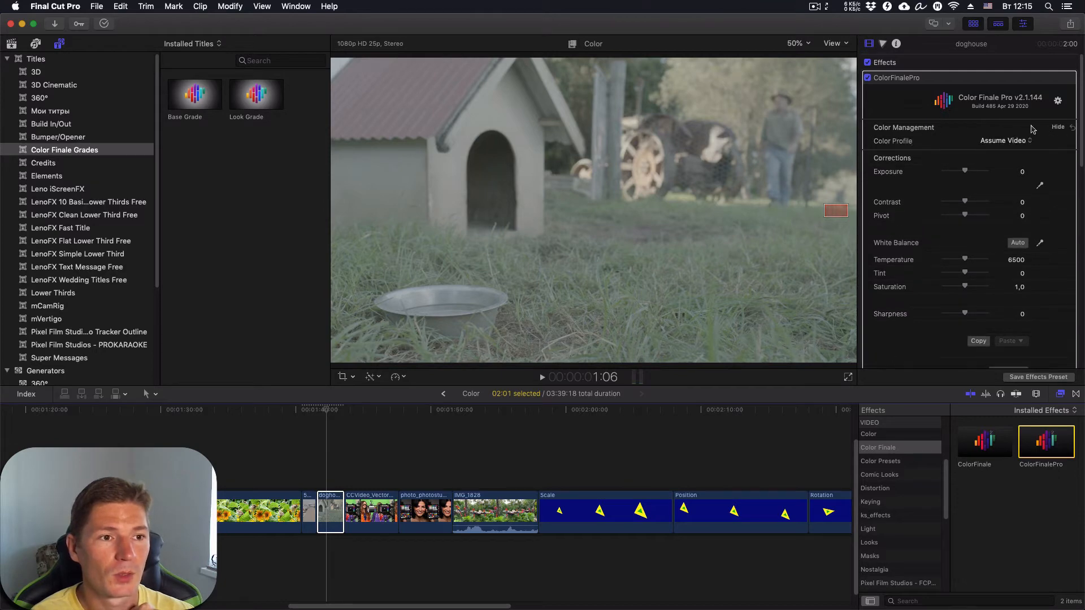
click(1003, 141)
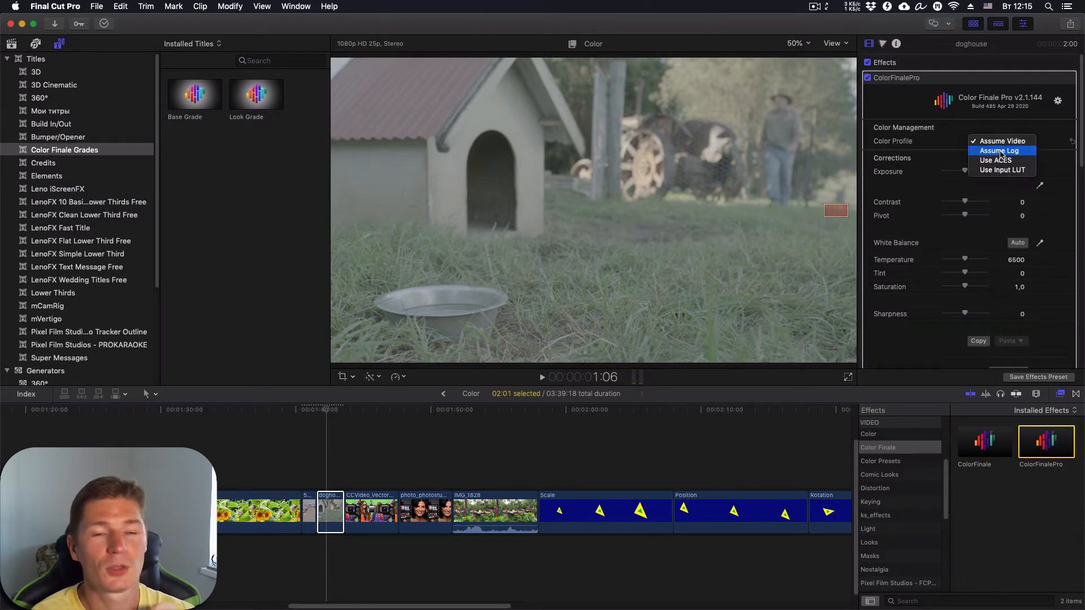
click(1002, 151)
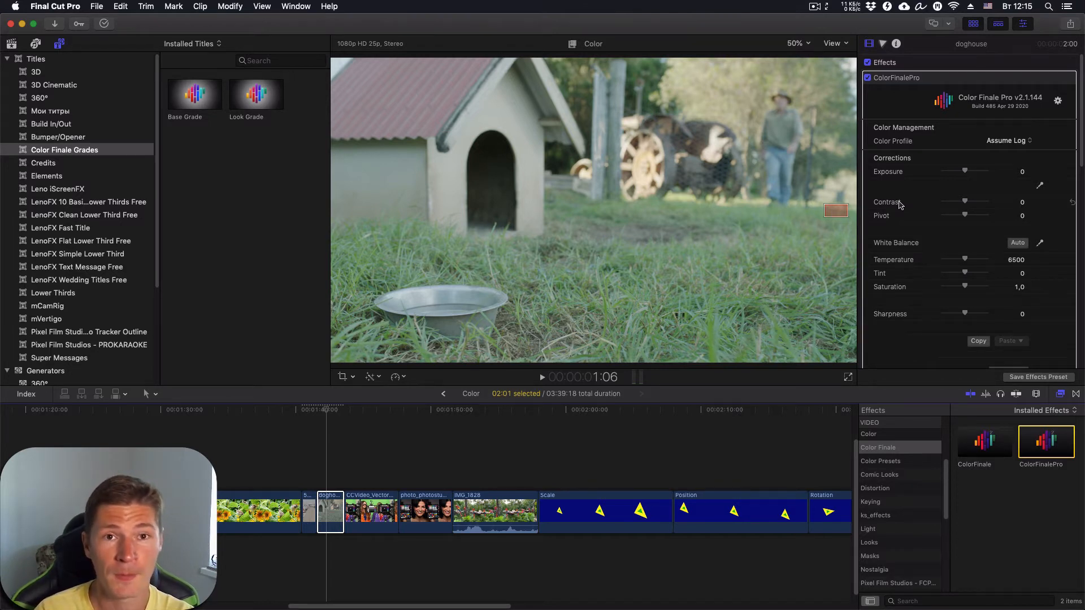
click(1029, 142)
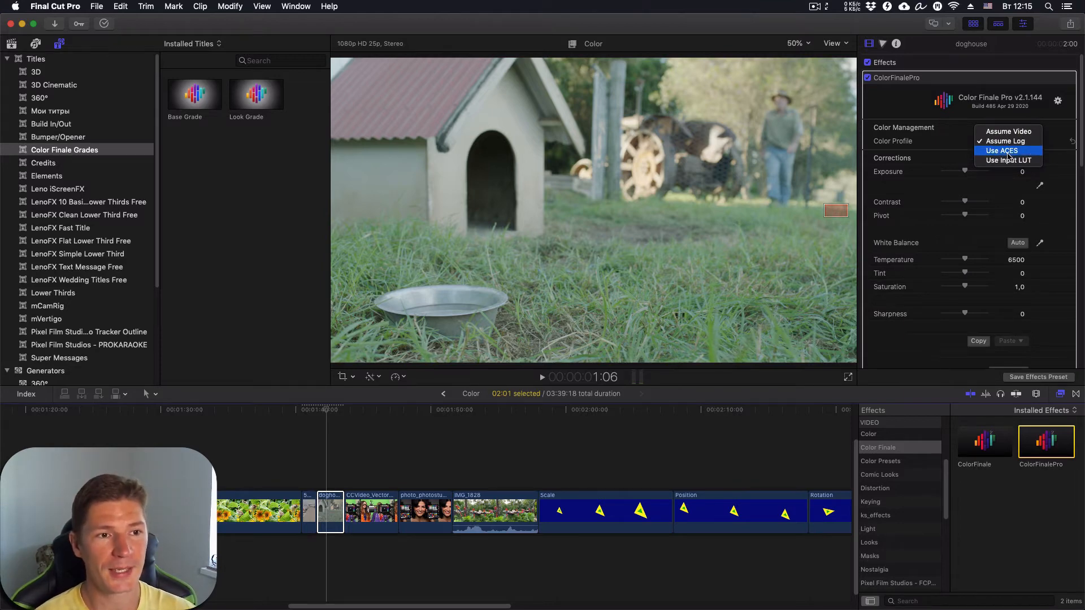
- Set the doghouse clip's ColorFinalePro Color Profile to Use ACES and view the Input Space choices
click(1007, 153)
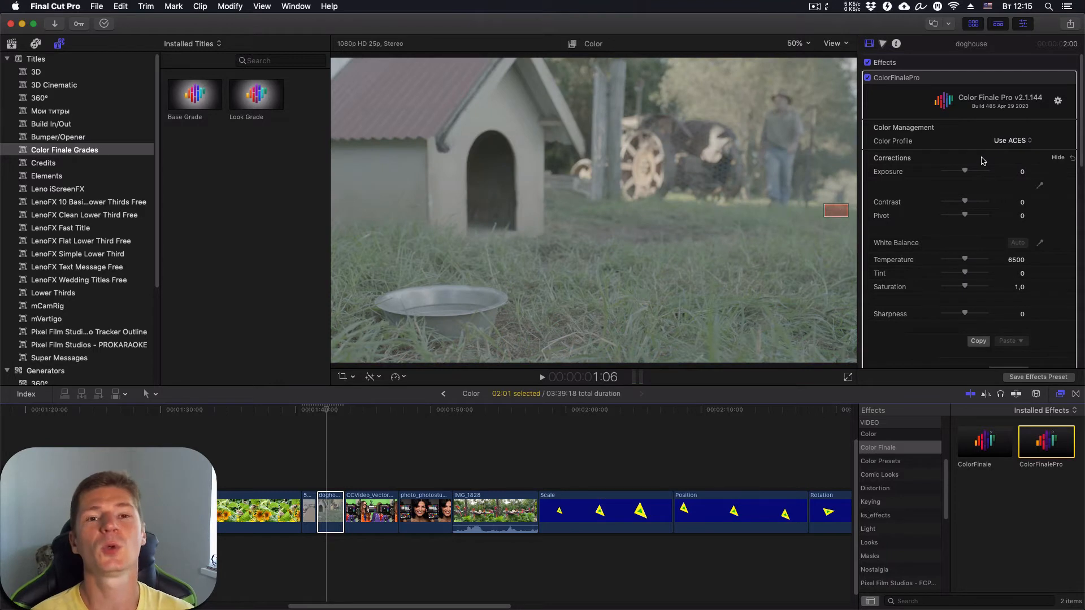
click(1025, 142)
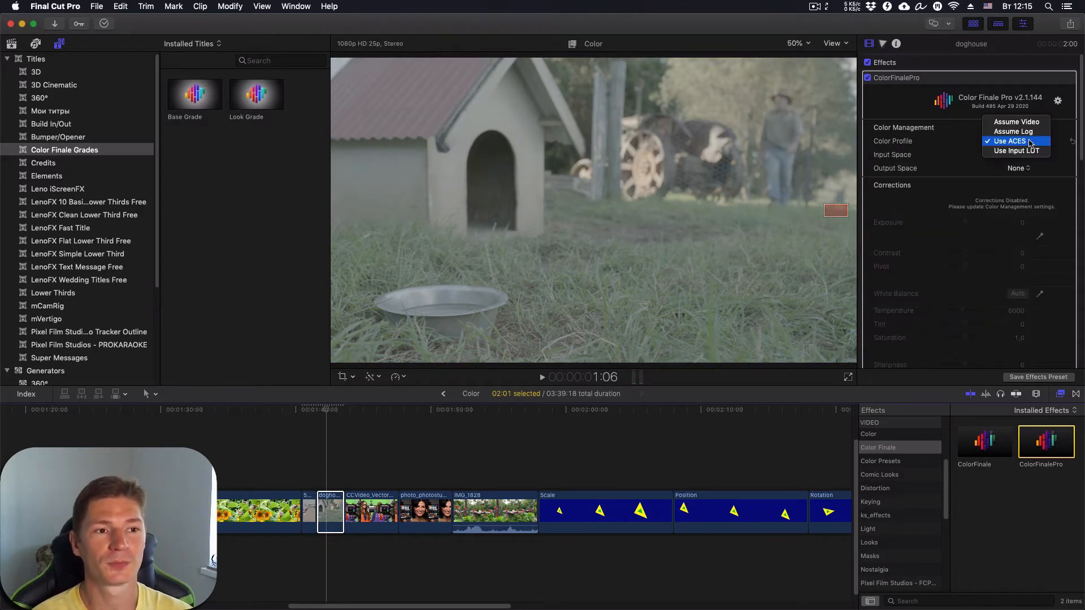
click(959, 147)
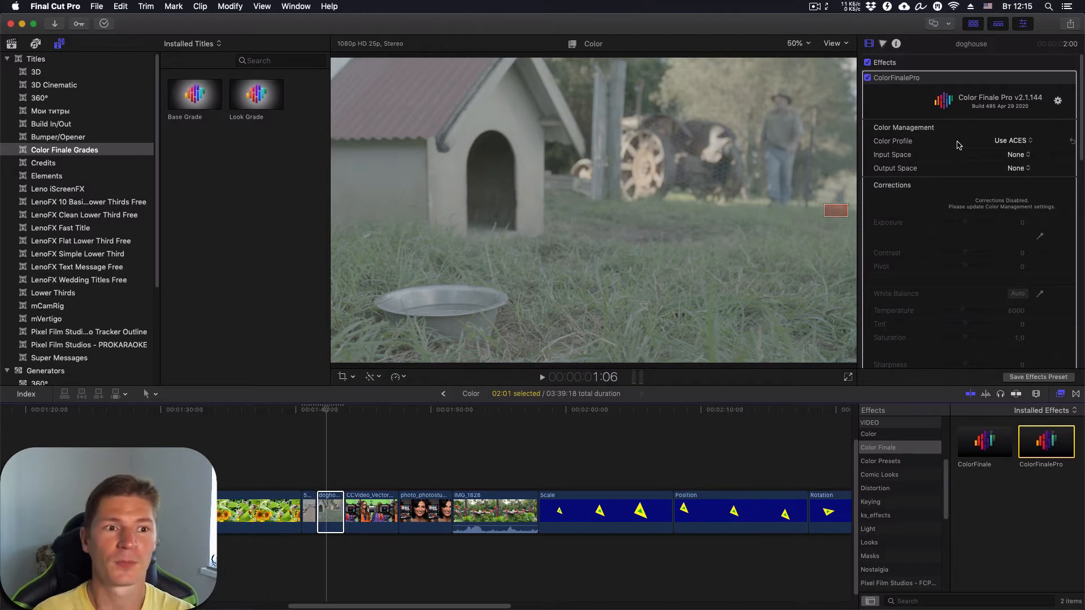
click(1028, 155)
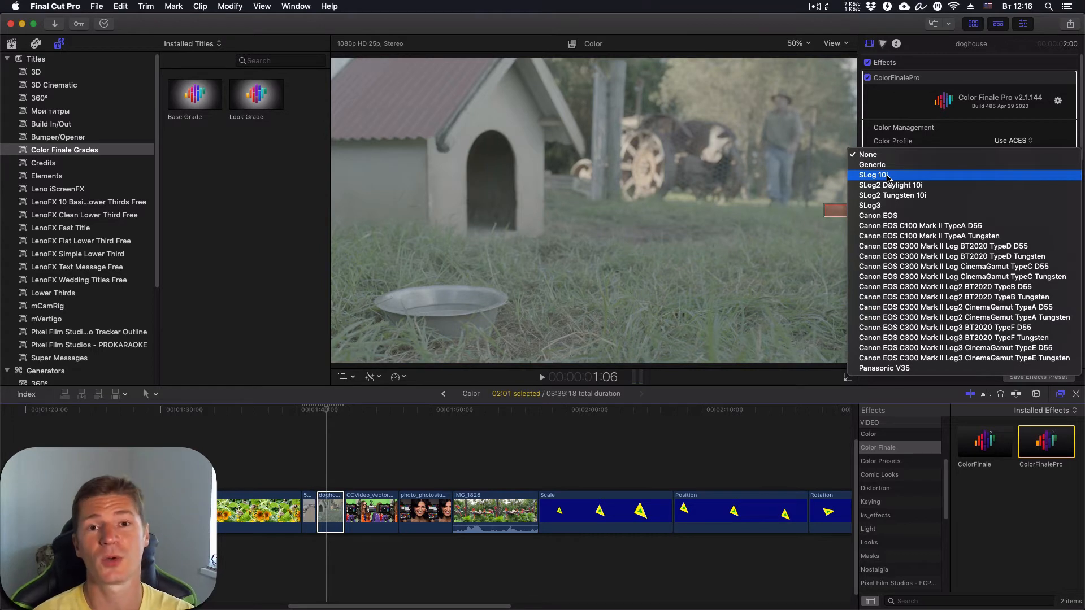
click(952, 125)
click(1023, 167)
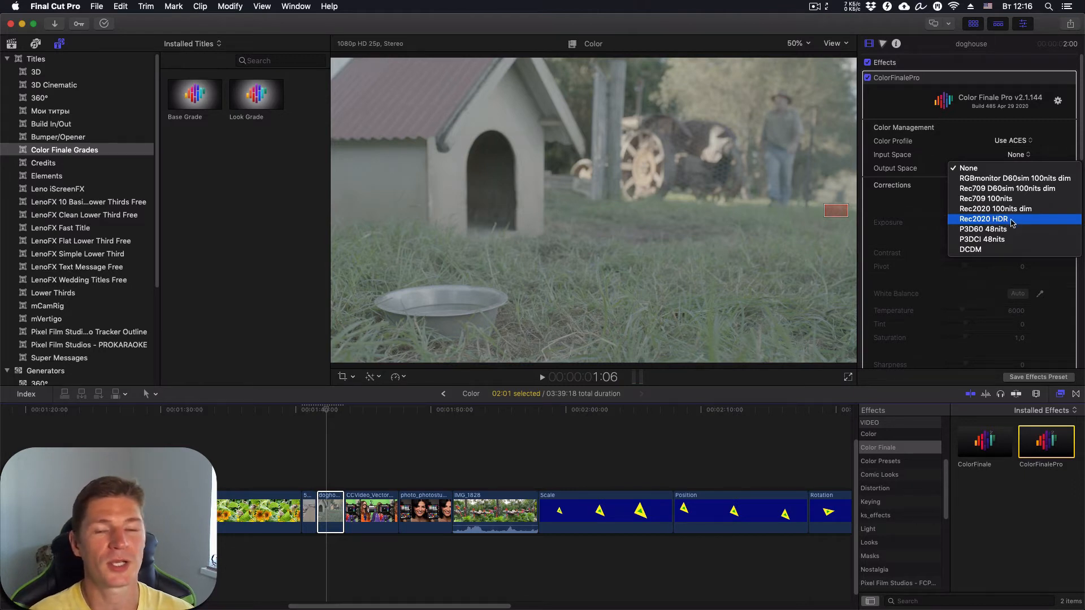
click(919, 196)
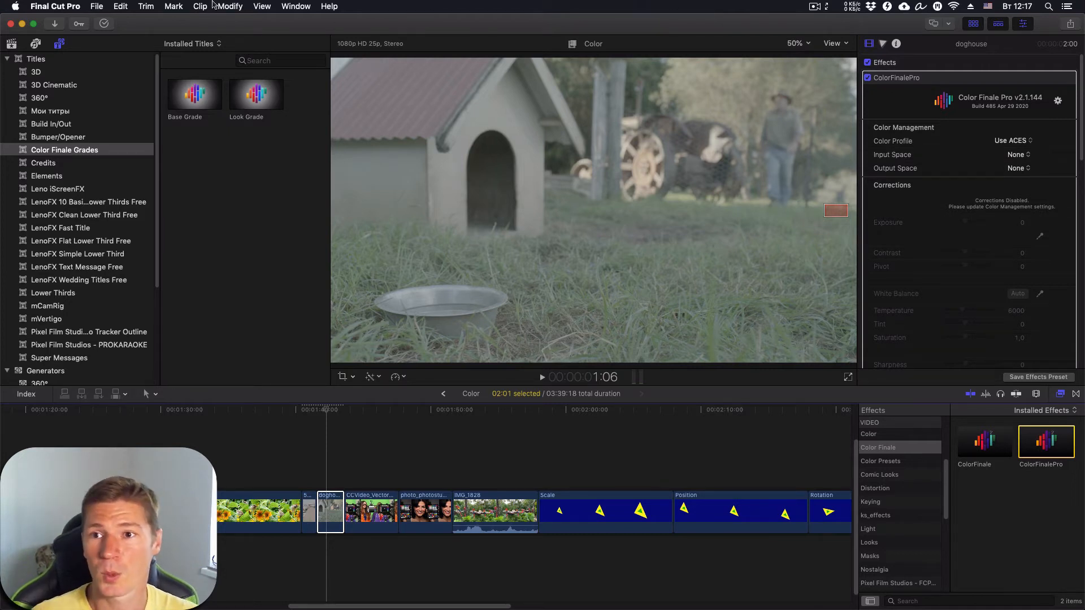
- Create a new library named Untitled on the Desktop, then reselect the doghouse clip
click(93, 8)
mouse_move(107, 21)
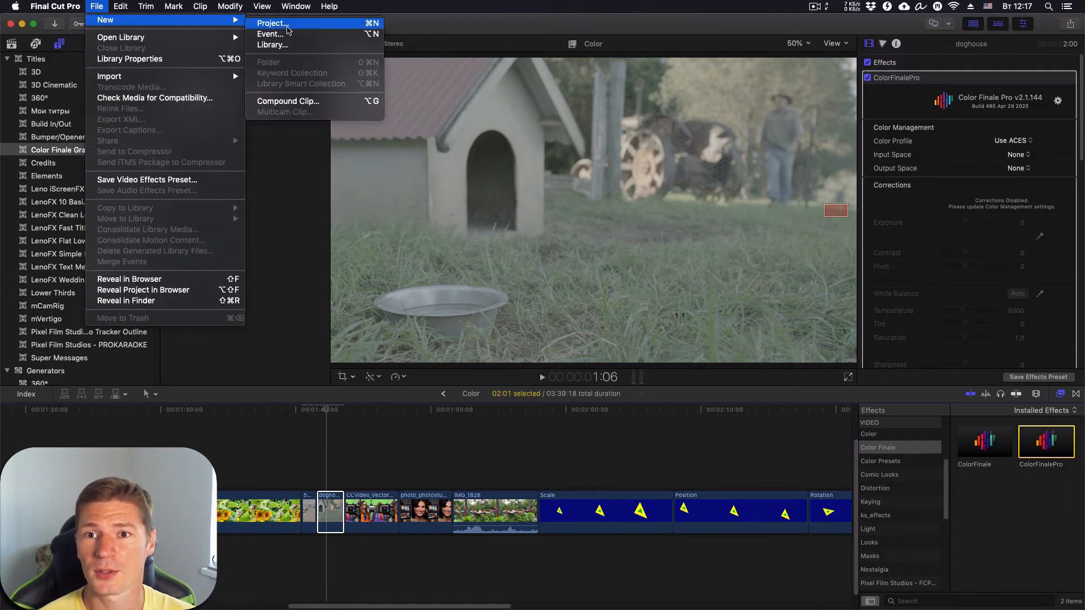
click(286, 45)
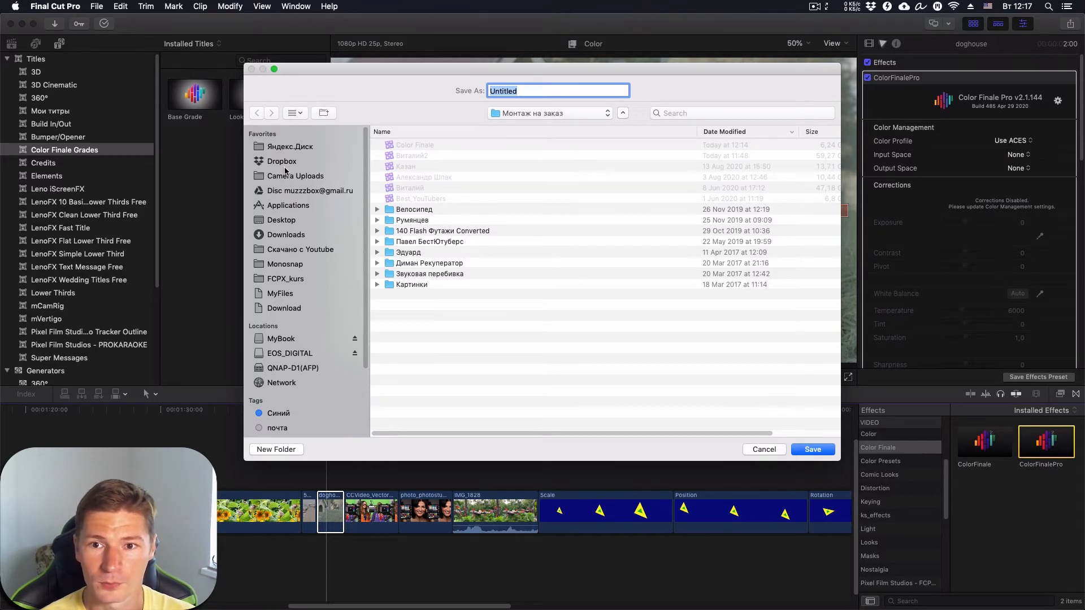
click(281, 220)
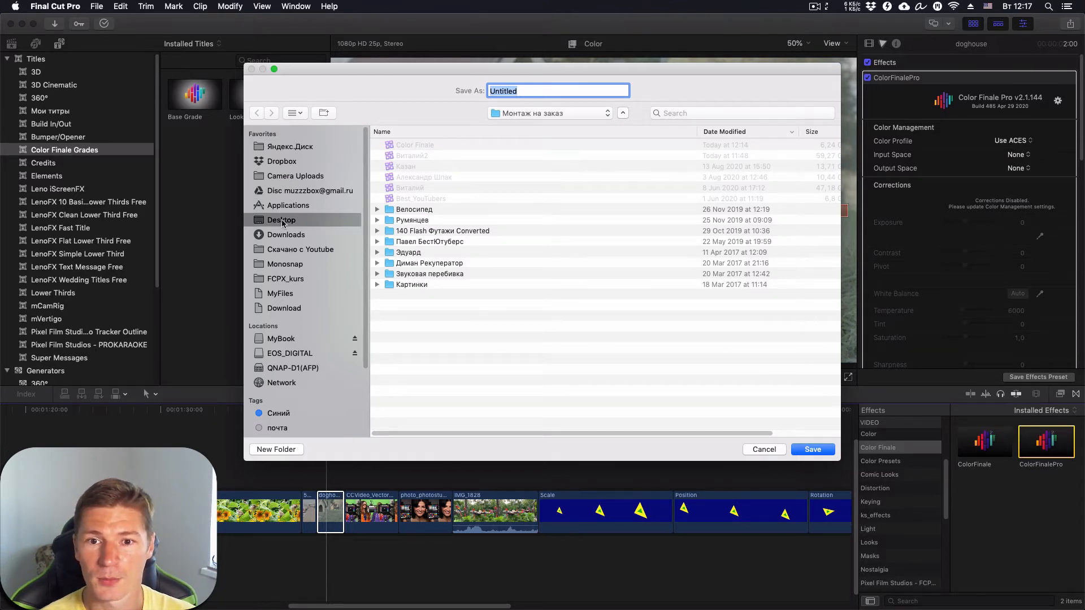
click(814, 449)
click(814, 452)
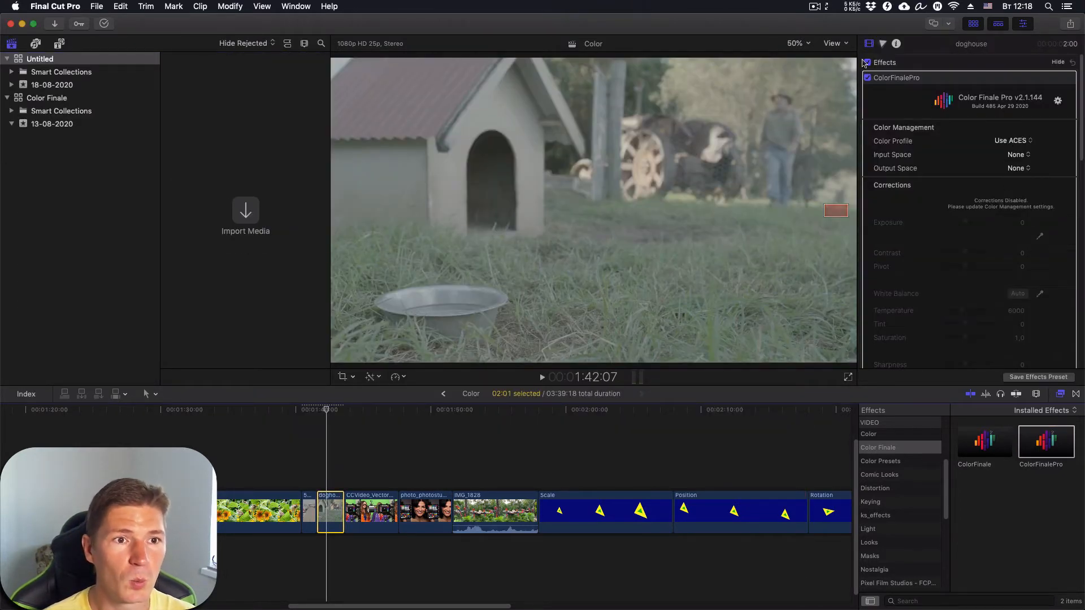
- Browse the doghouse clip's metadata in the Info inspector, then show the Untitled library's properties
click(897, 45)
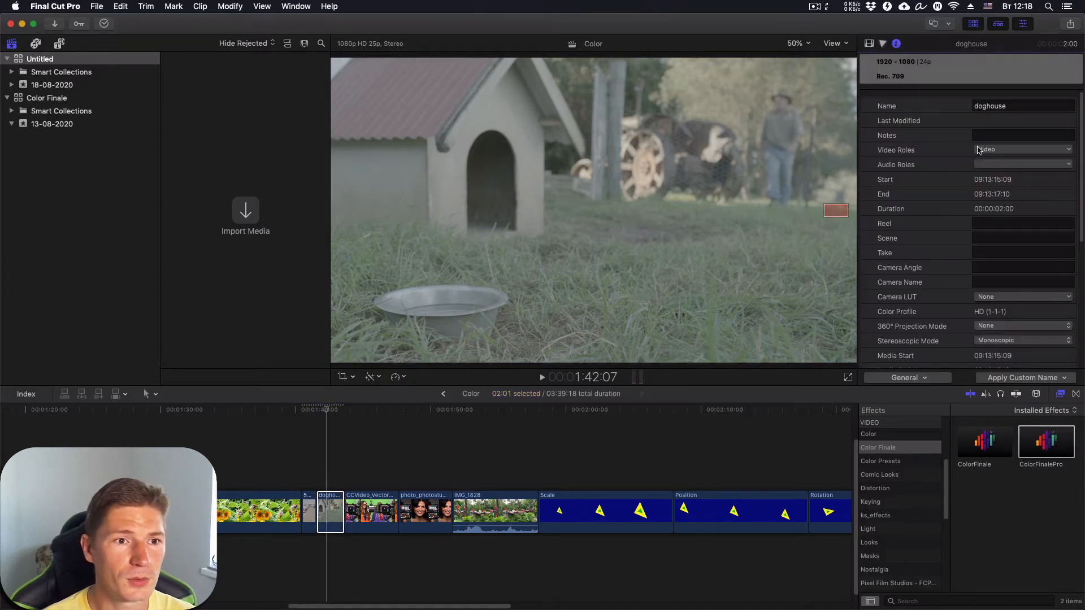
scroll(975, 148, down, 1)
scroll(975, 148, down, 1)
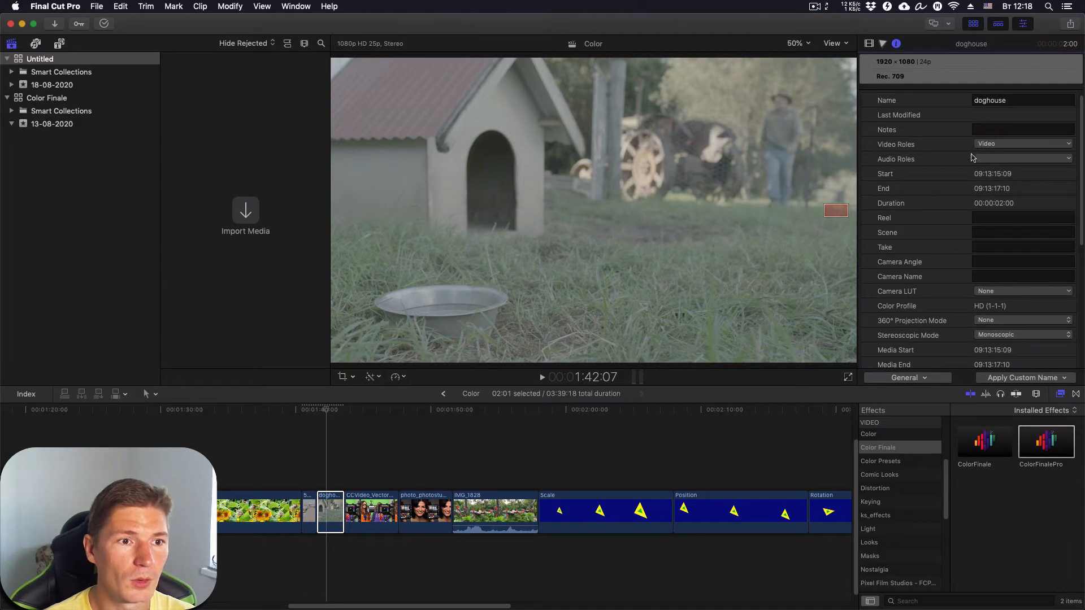
scroll(966, 182, down, 3)
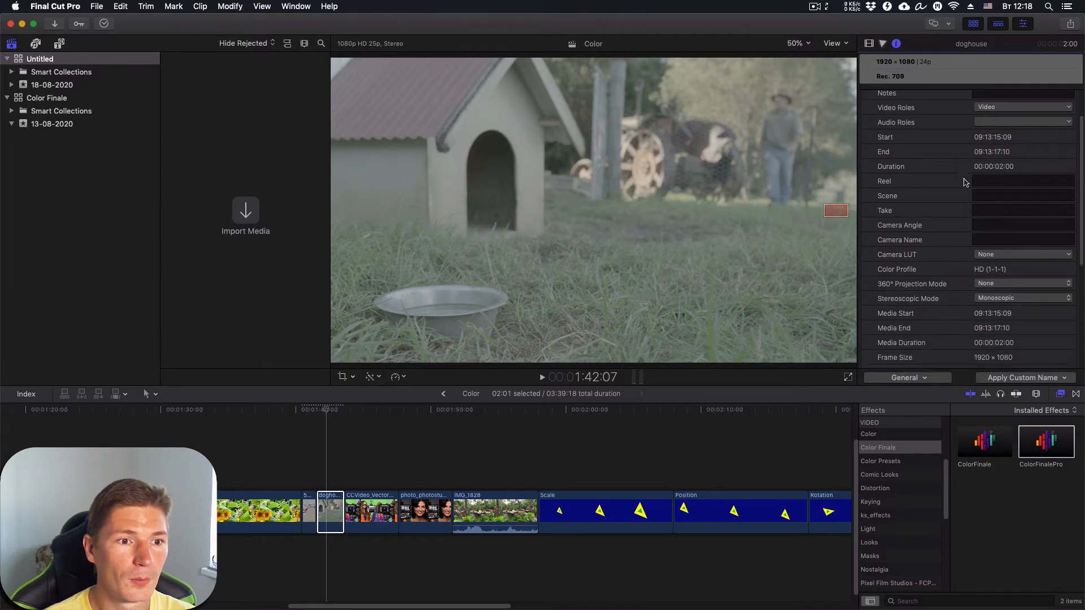
scroll(966, 182, down, 3)
scroll(966, 182, down, 5)
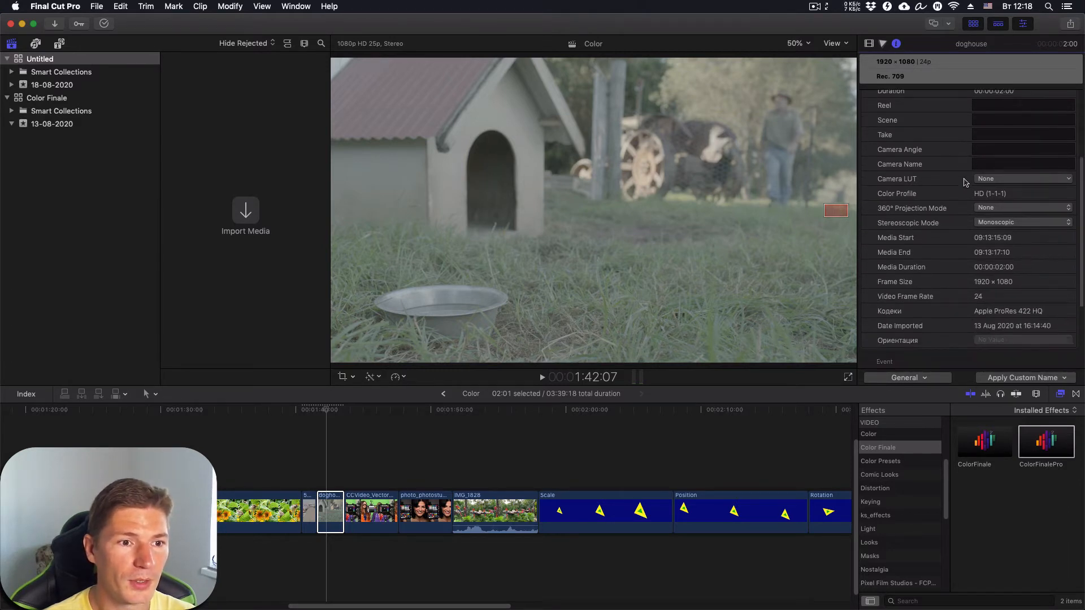
scroll(966, 182, down, 6)
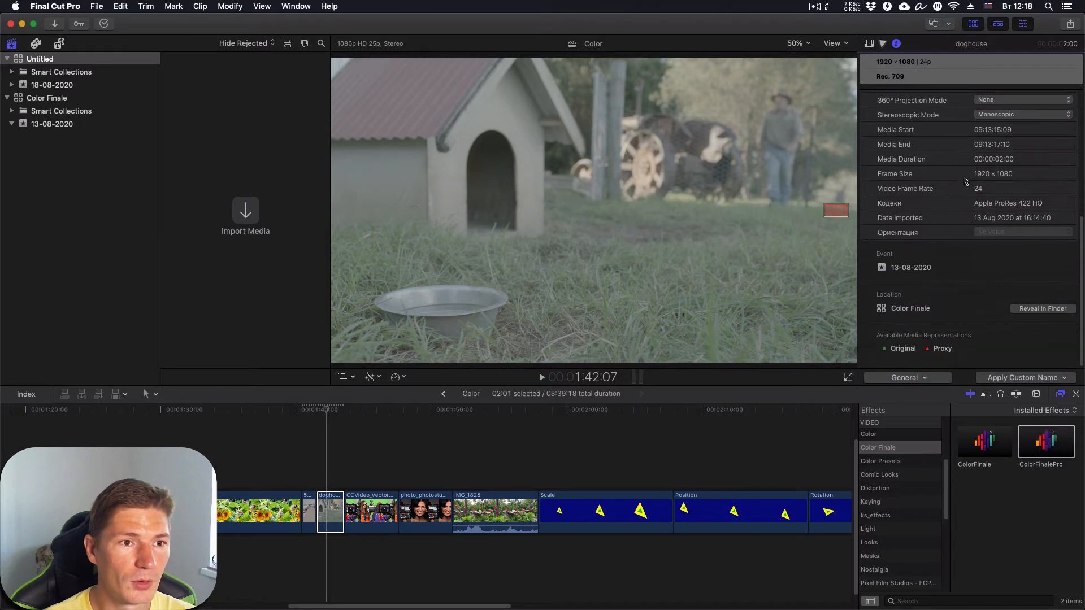
scroll(966, 182, up, 10)
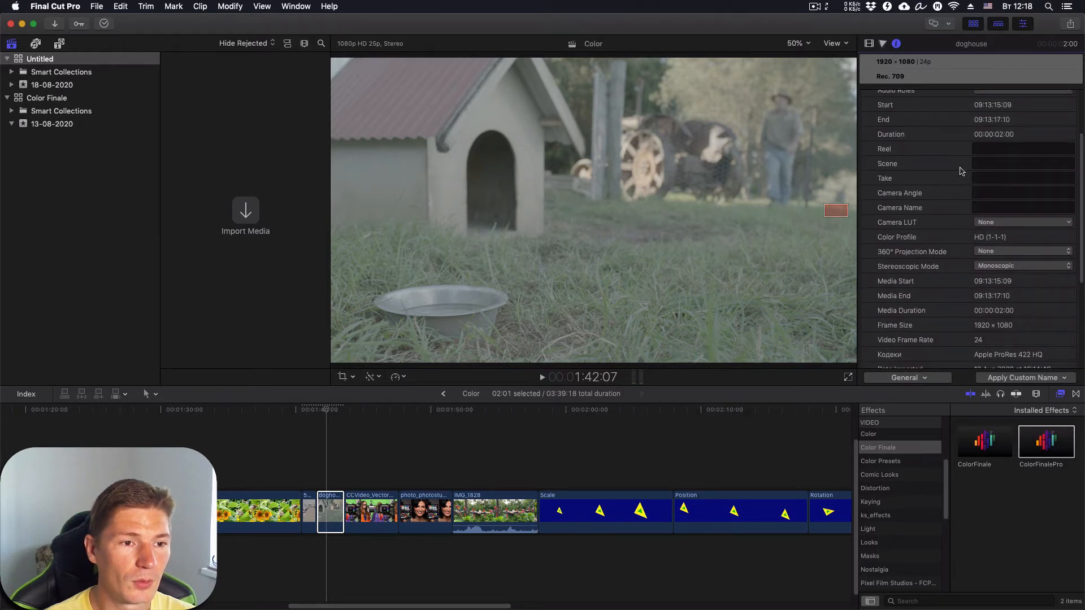
scroll(961, 170, up, 5)
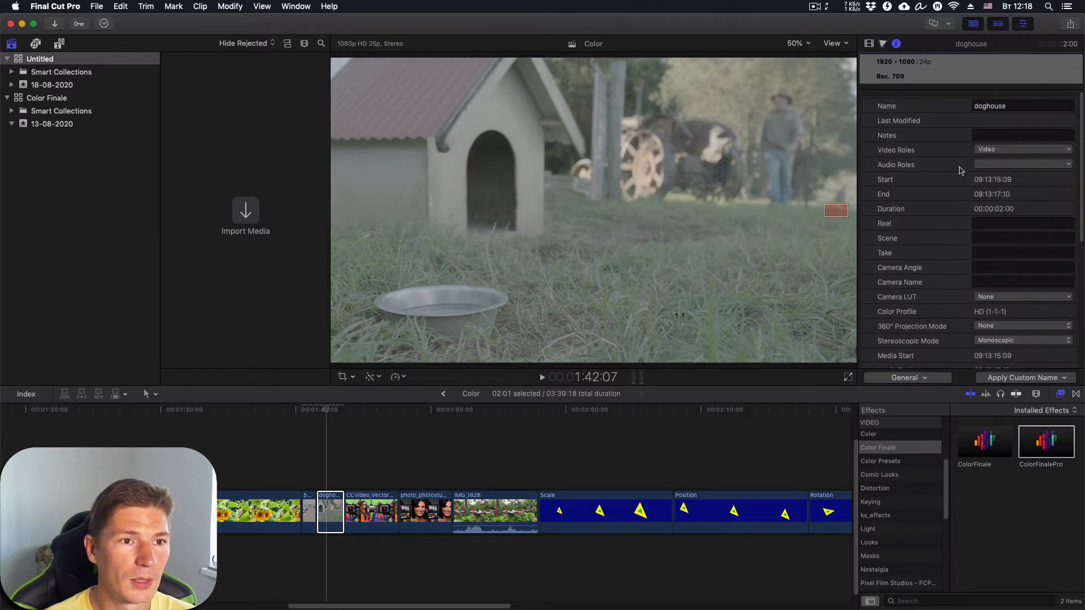
click(19, 59)
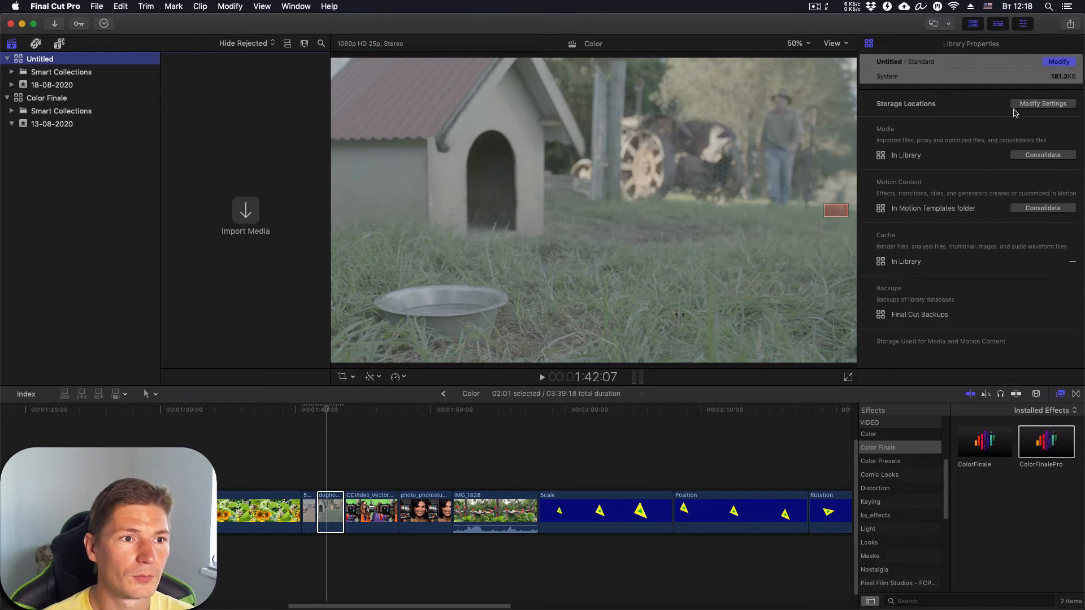
- Cancel the library colour processing change to keep Standard, then reselect the doghouse clip
click(1063, 64)
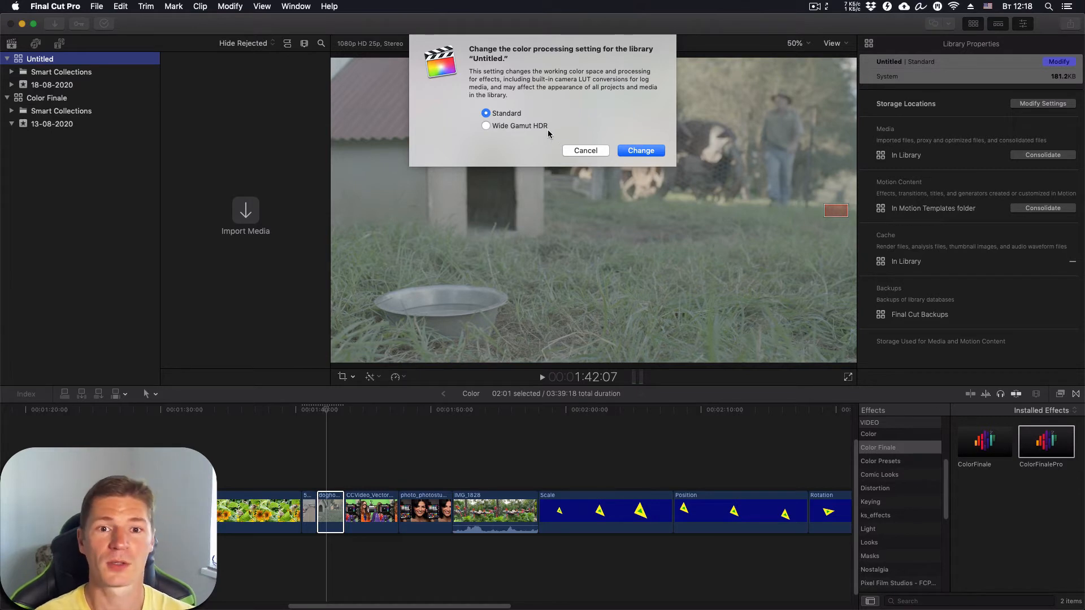
click(582, 151)
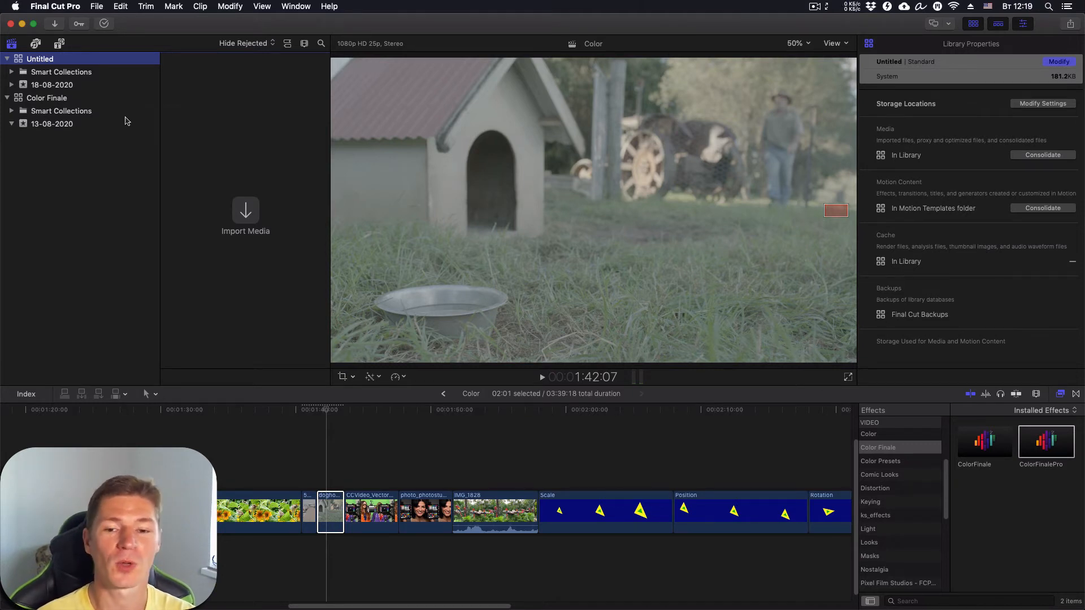
click(328, 417)
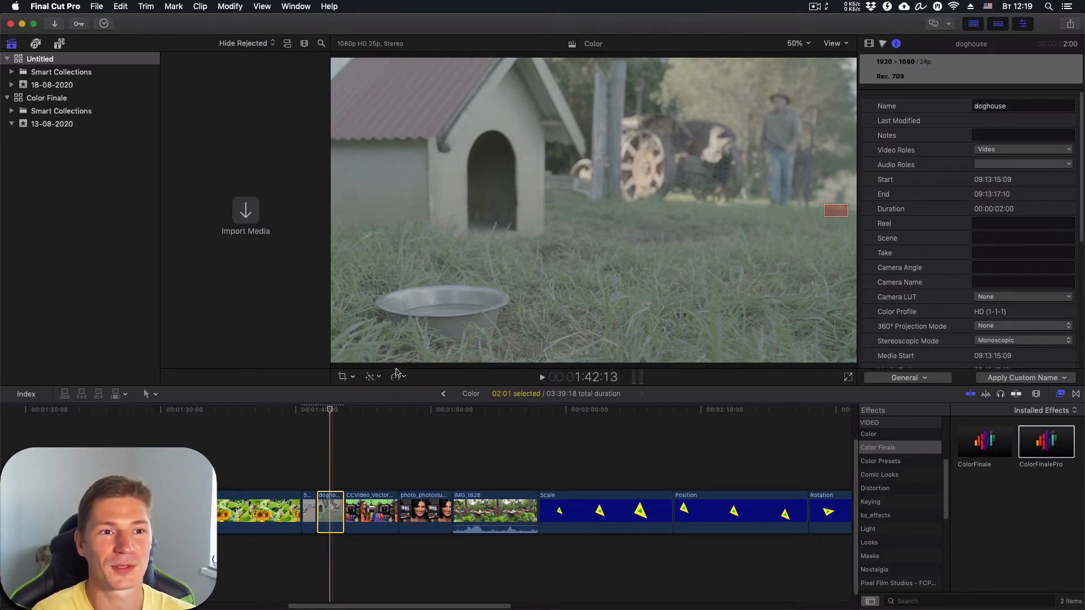
- Switch the doghouse clip's ColorFinalePro Color Profile to Use Input LUT in the Video inspector
click(870, 44)
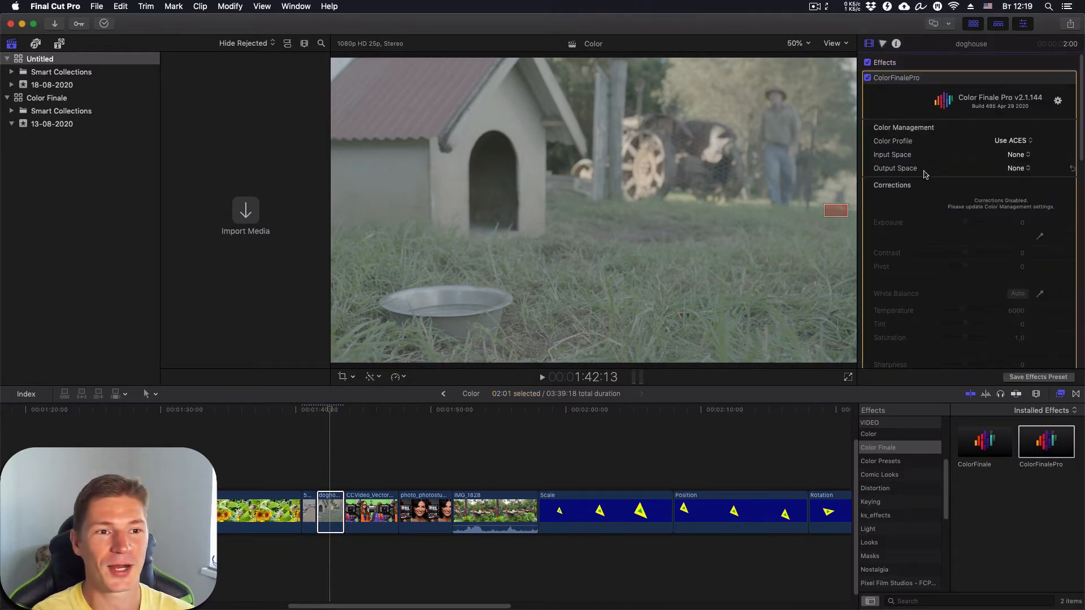
click(1030, 143)
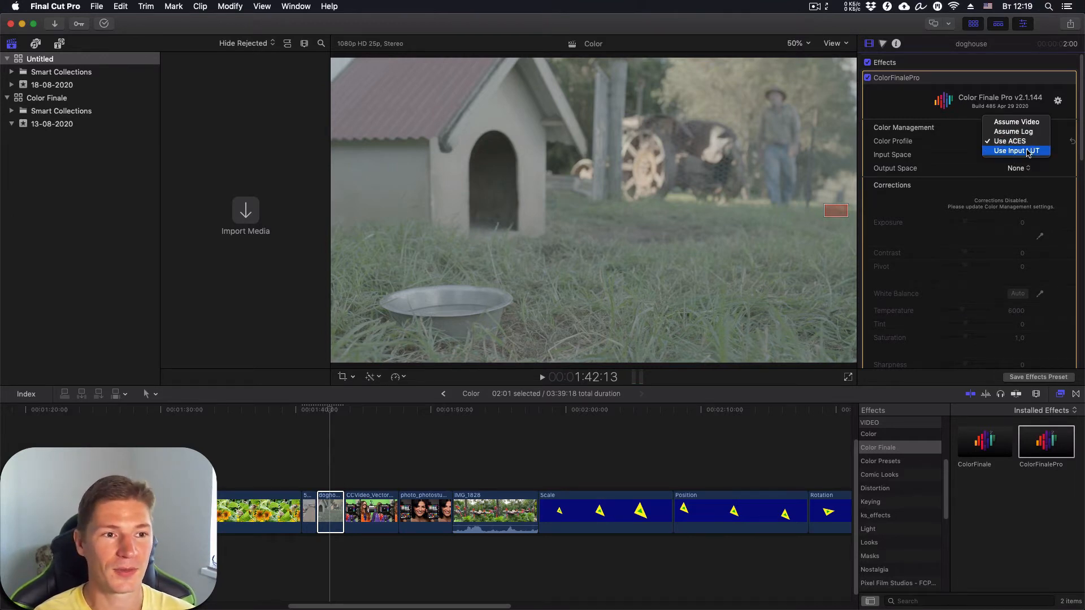
click(1027, 151)
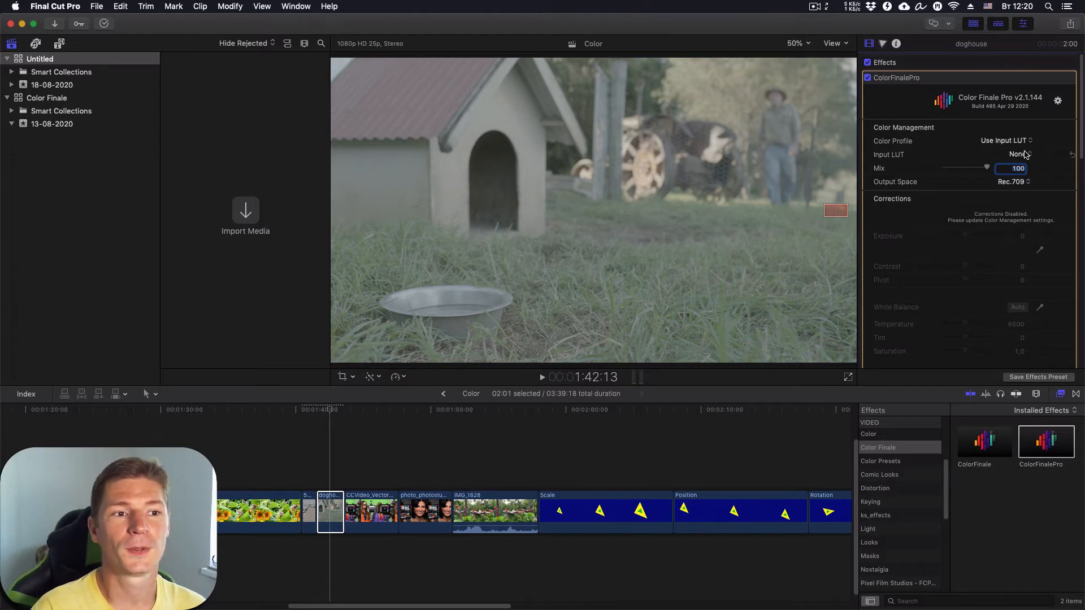
- Keep the Color Profile on Use Input LUT and bring up the Input LUT list
click(1023, 142)
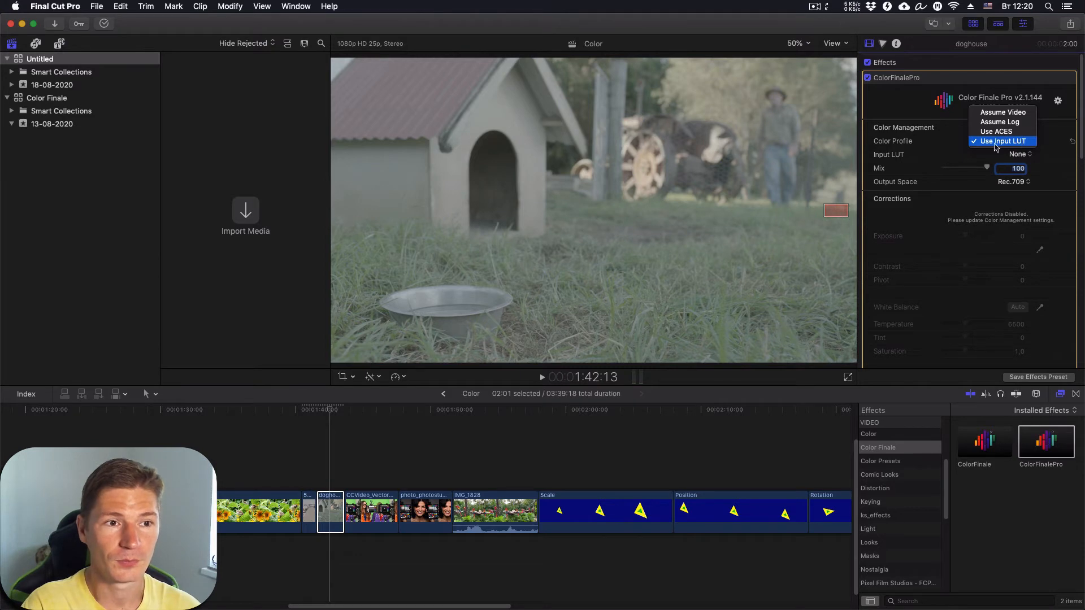
click(1004, 142)
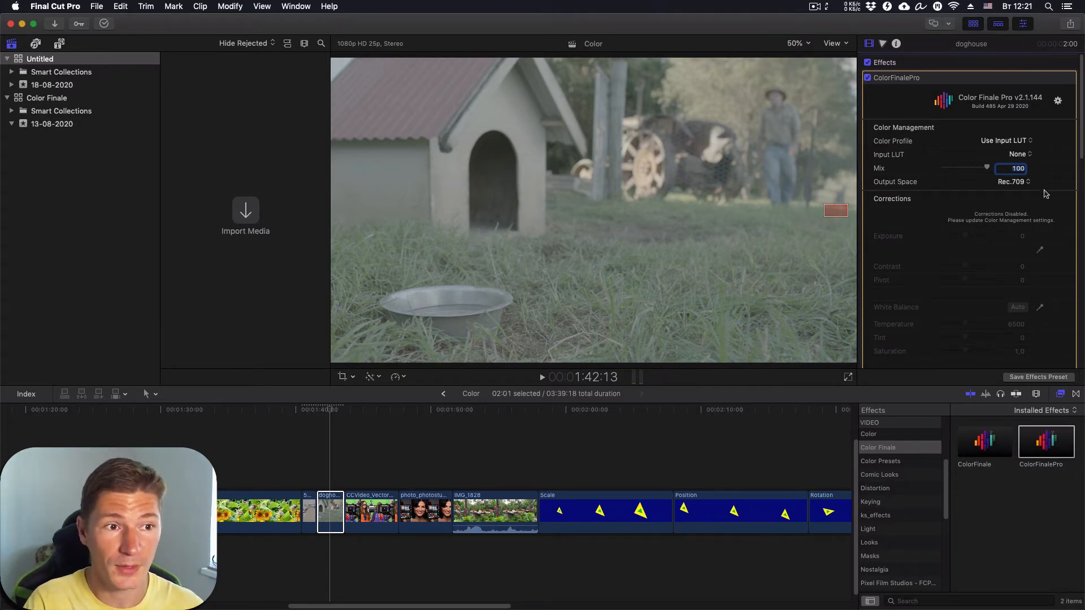
click(1030, 143)
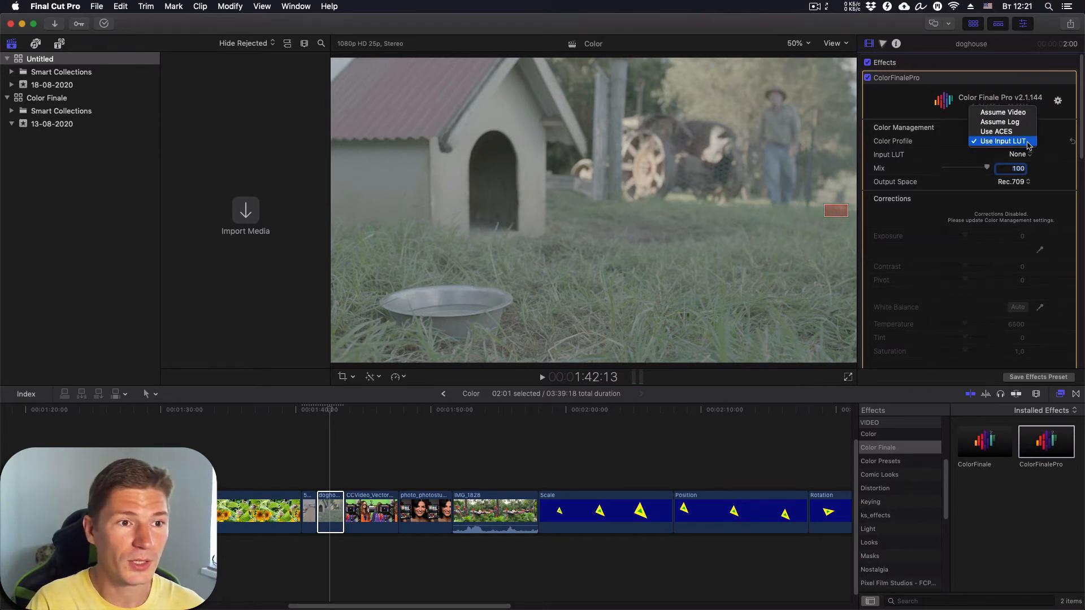
click(984, 145)
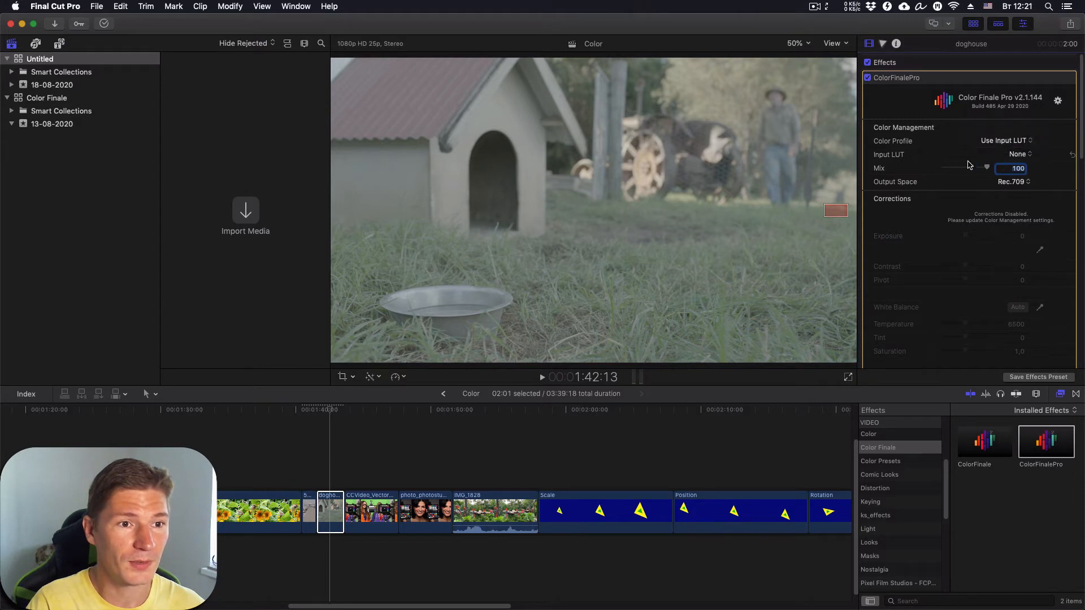
click(1024, 155)
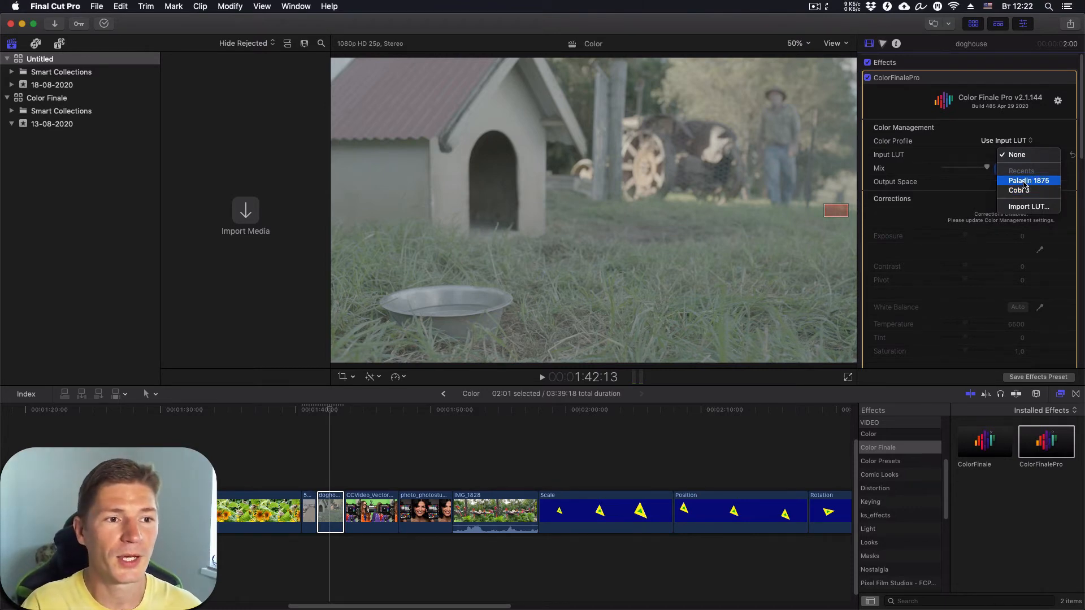
- Apply the Paladin 1875 Input LUT to the doghouse clip and nudge the playhead to preview it
click(1026, 182)
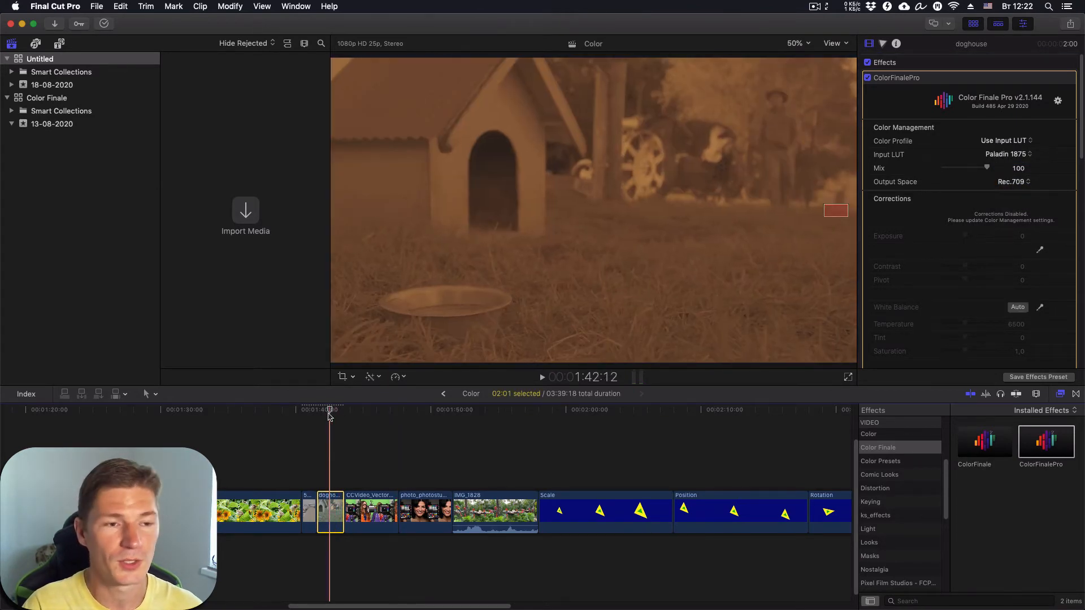
drag(330, 411, 329, 411)
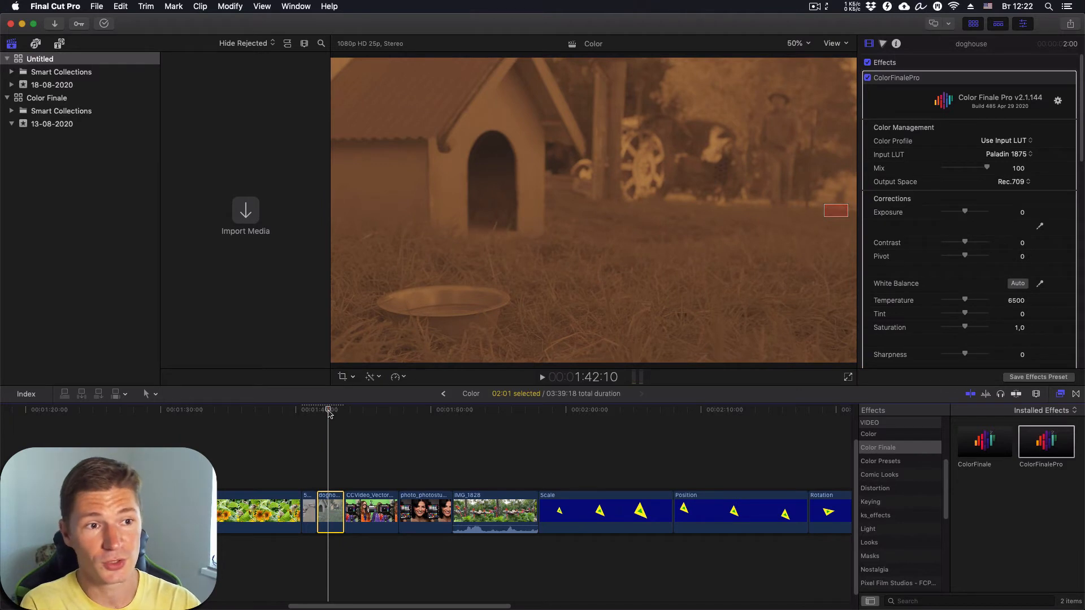
click(1030, 155)
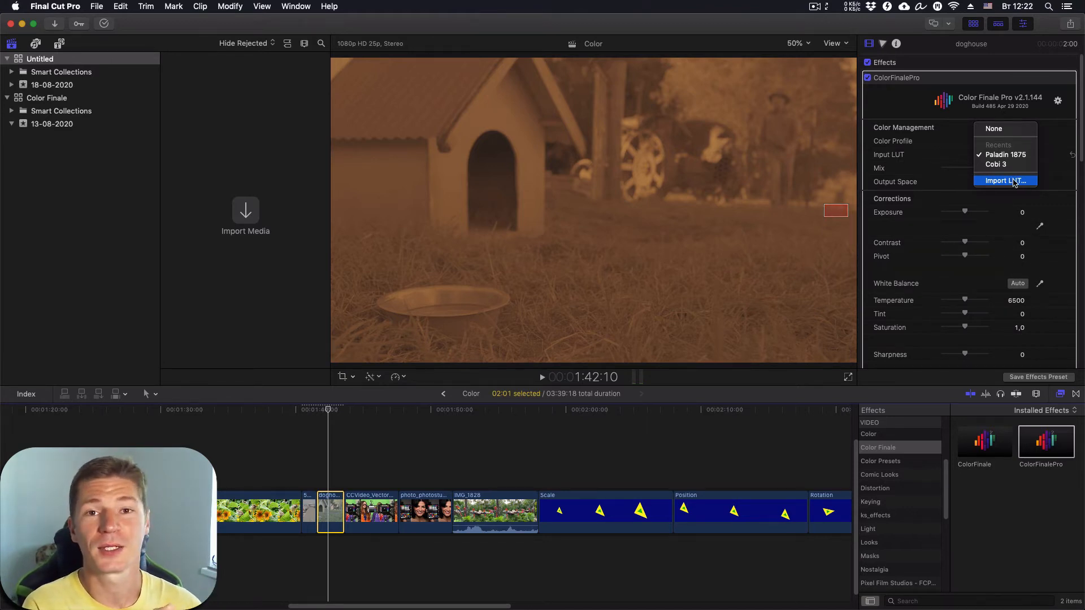
click(950, 163)
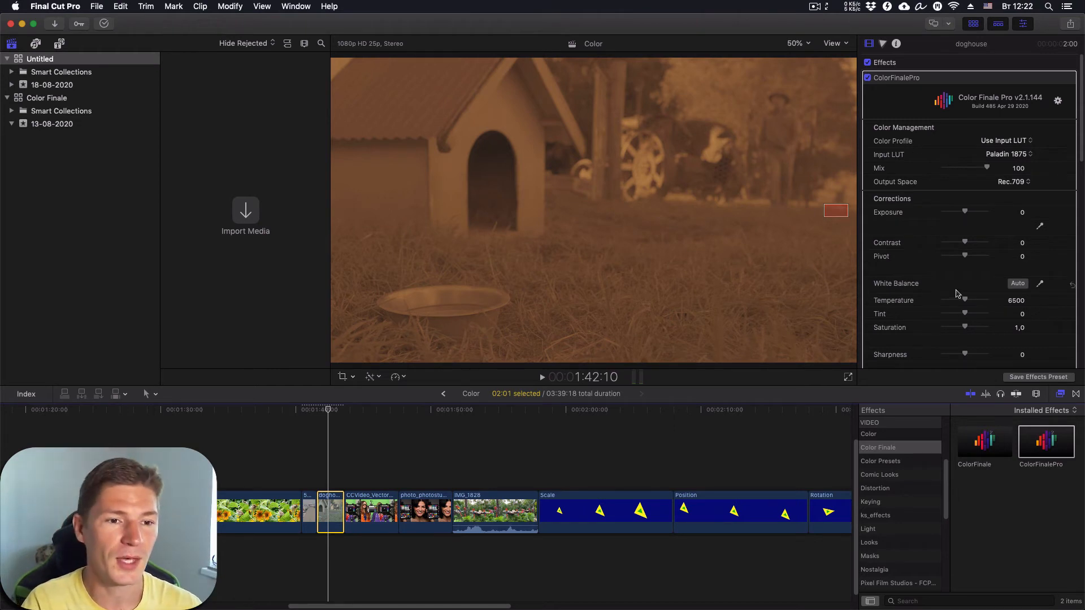
scroll(959, 294, down, 5)
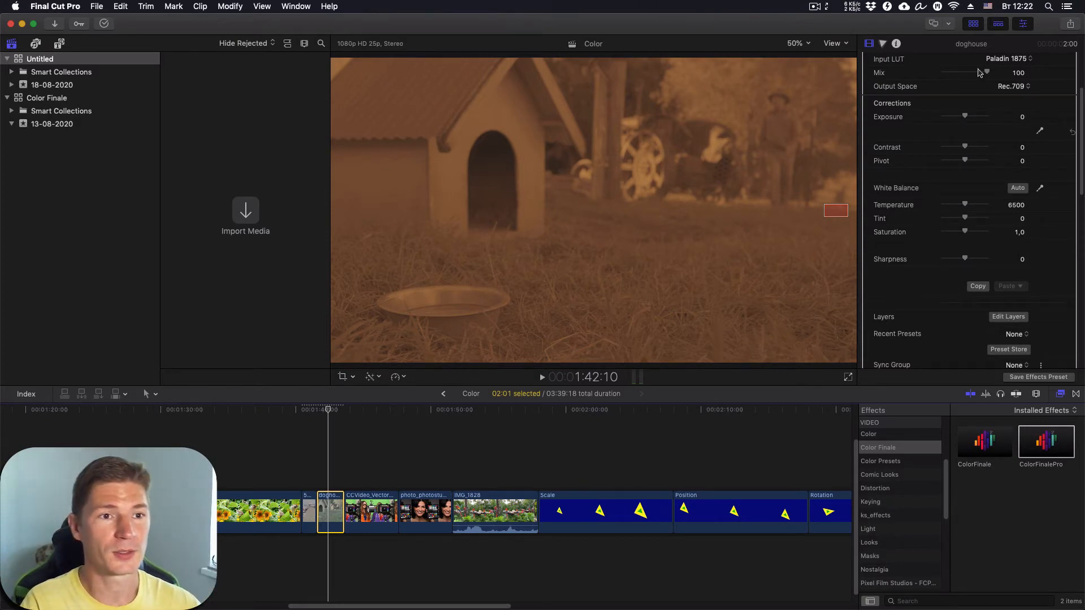
scroll(1015, 90, up, 2)
- Drag the Paladin 1875 LUT Mix slider from 100 down to 57
scroll(1005, 126, up, 1)
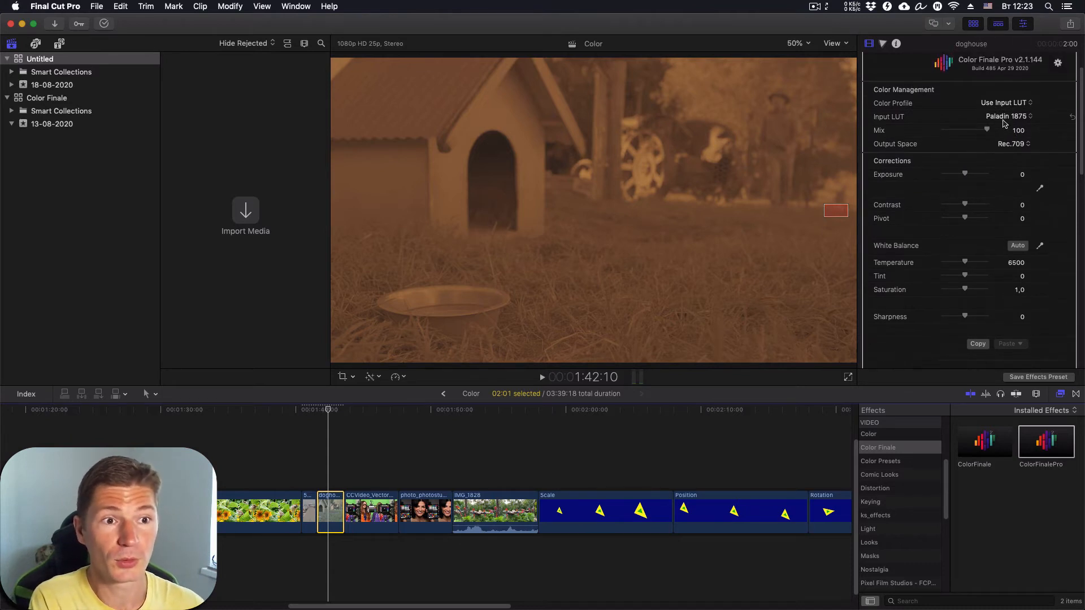
mouse_move(986, 143)
mouse_down()
mouse_move(958, 139)
mouse_move(997, 149)
mouse_move(954, 142)
mouse_move(967, 145)
mouse_up()
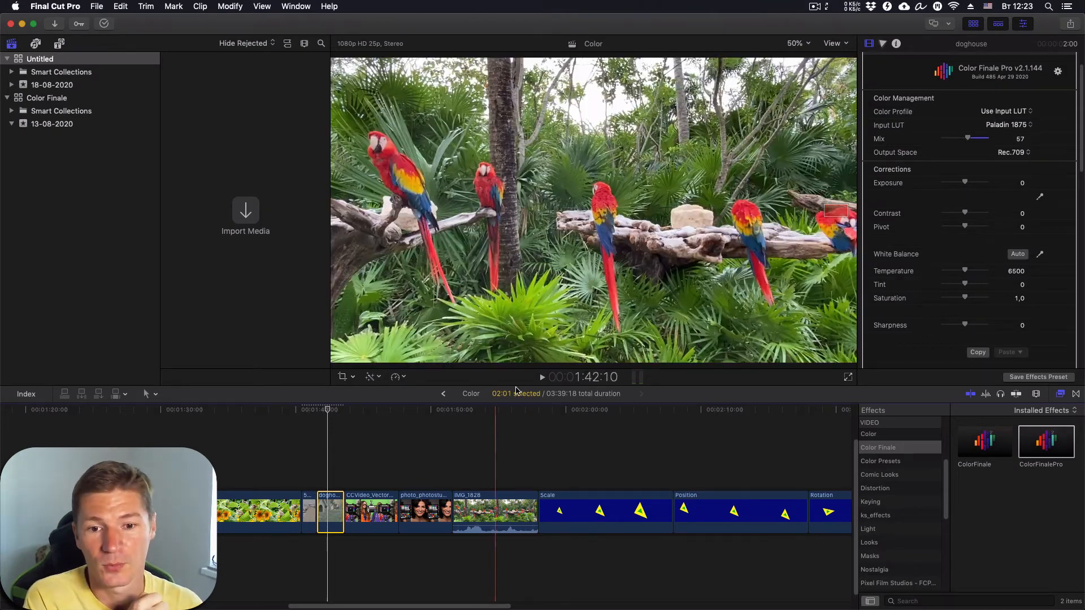
- Pan and zoom the timeline out to find and select the Bird - 9334 clip
click(503, 416)
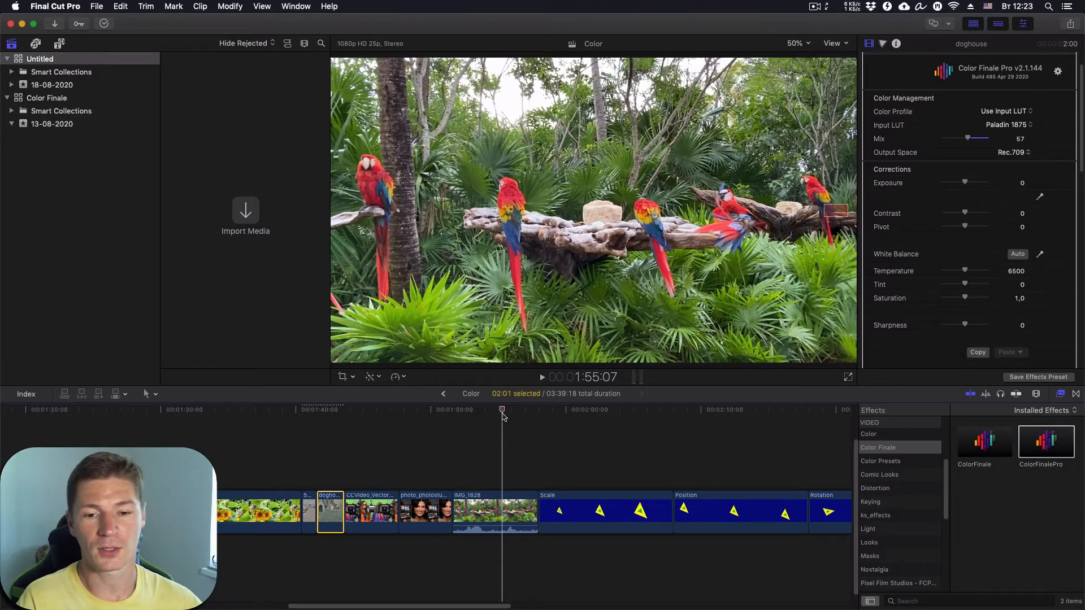
click(489, 513)
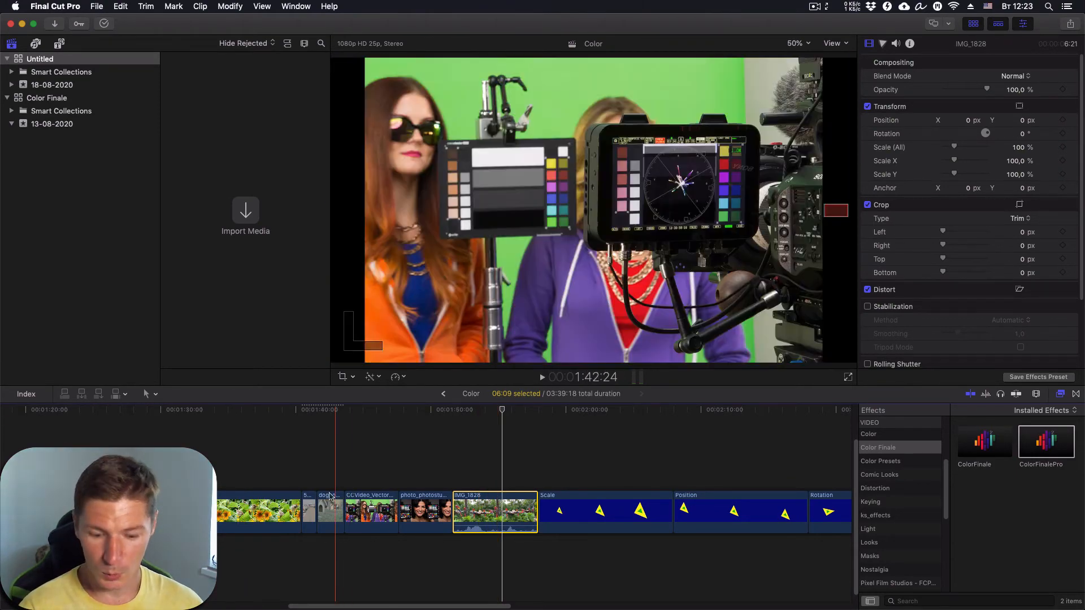
key(h)
drag(293, 446, 603, 435)
key(a)
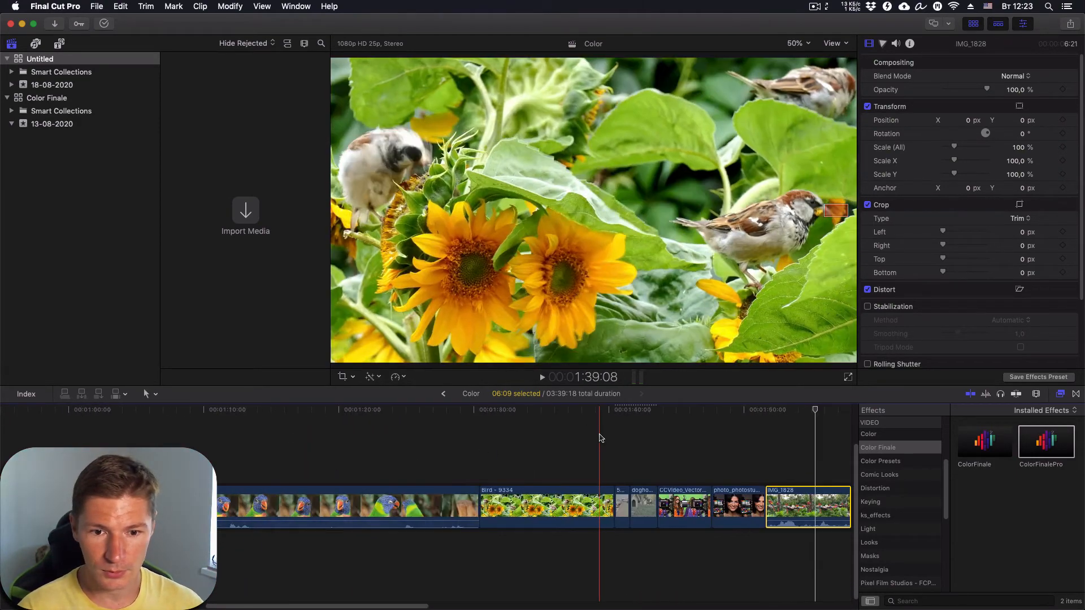
key(super+minus)
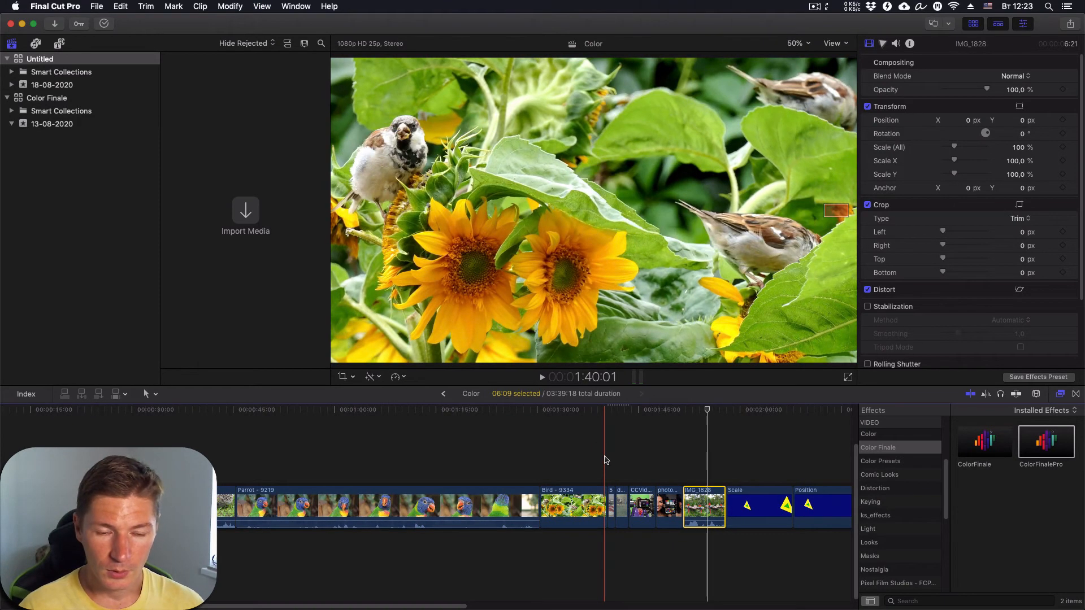
click(570, 498)
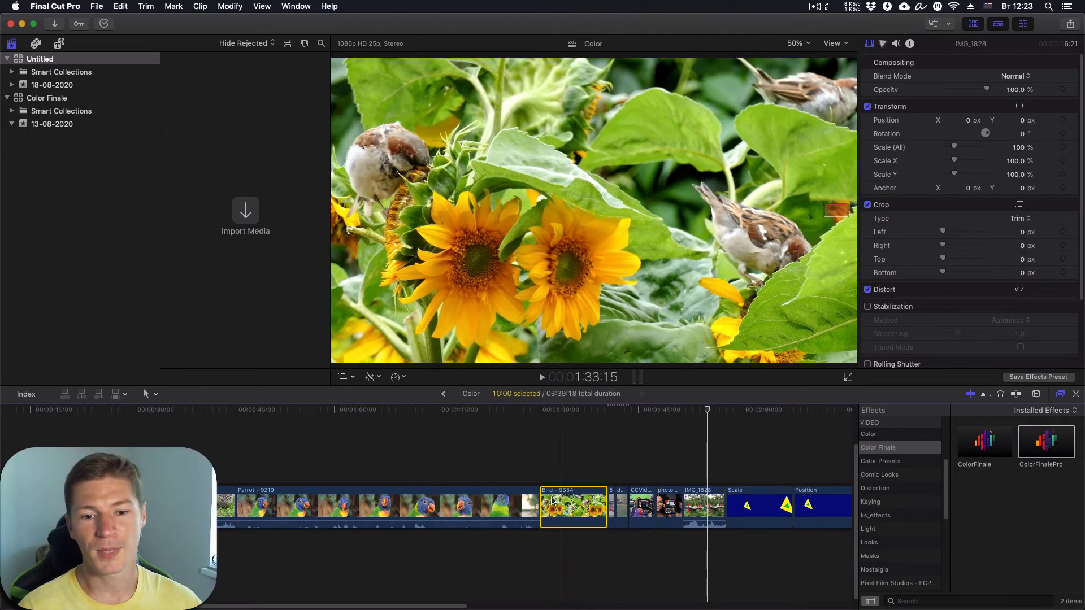
- Trim the Bird - 9334 clip to 04:05 and reveal its source in the 13-08-2020 event
click(558, 411)
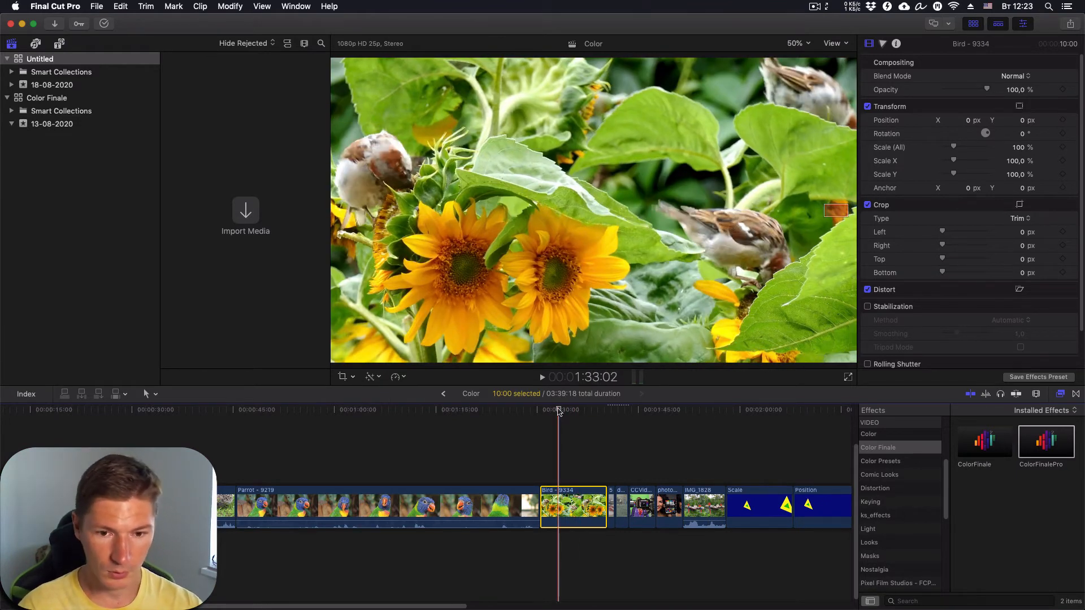
key(alt+bracketleft)
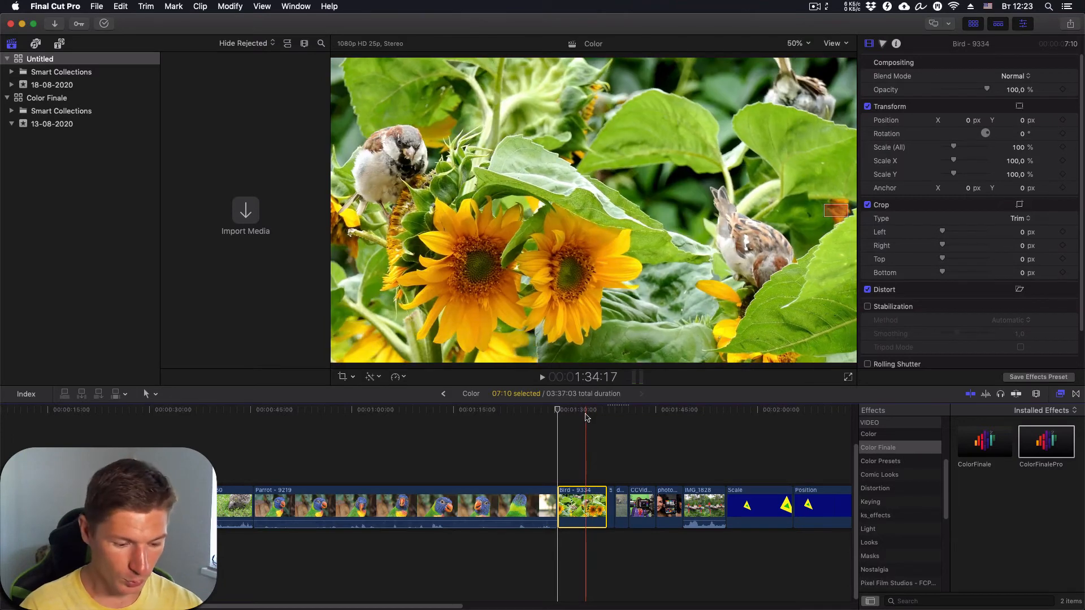
key(alt+bracketright)
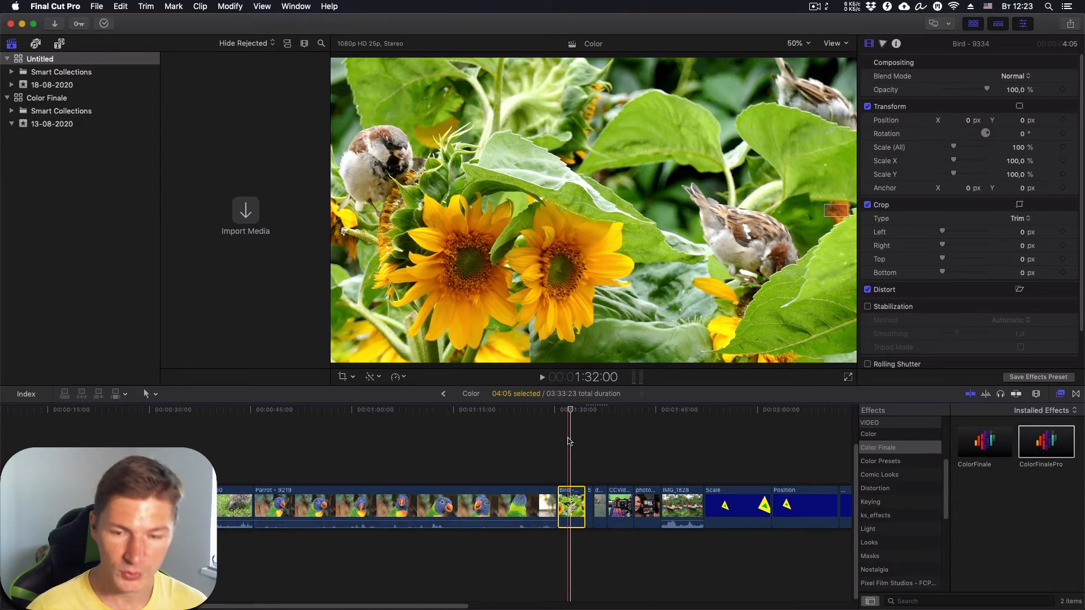
key(shift+f)
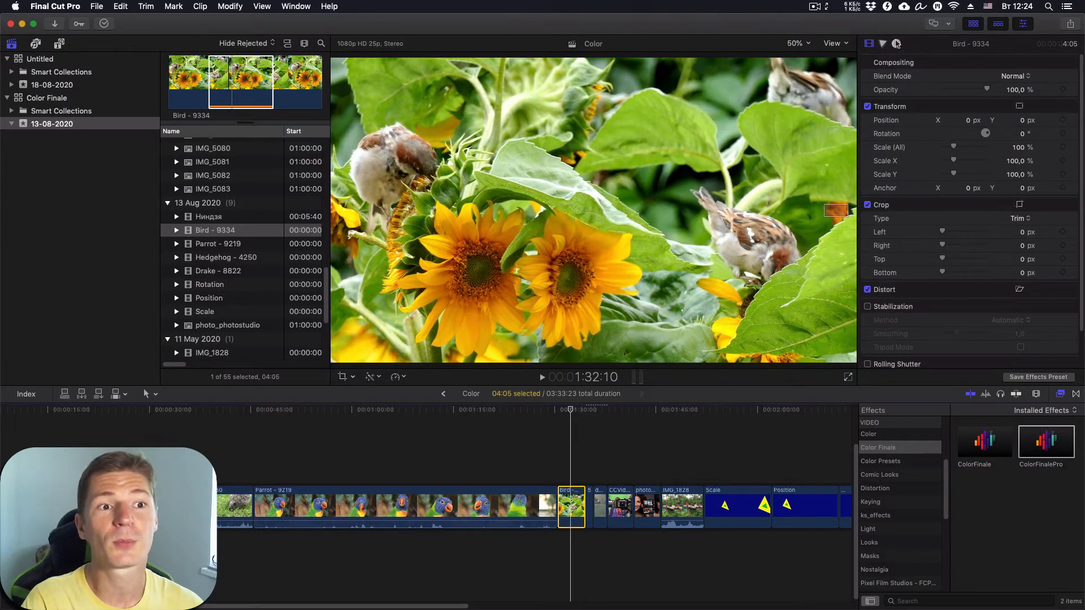
- Show the Bird - 9334 clip's General metadata in the Info inspector and list its camera LUTs
click(897, 44)
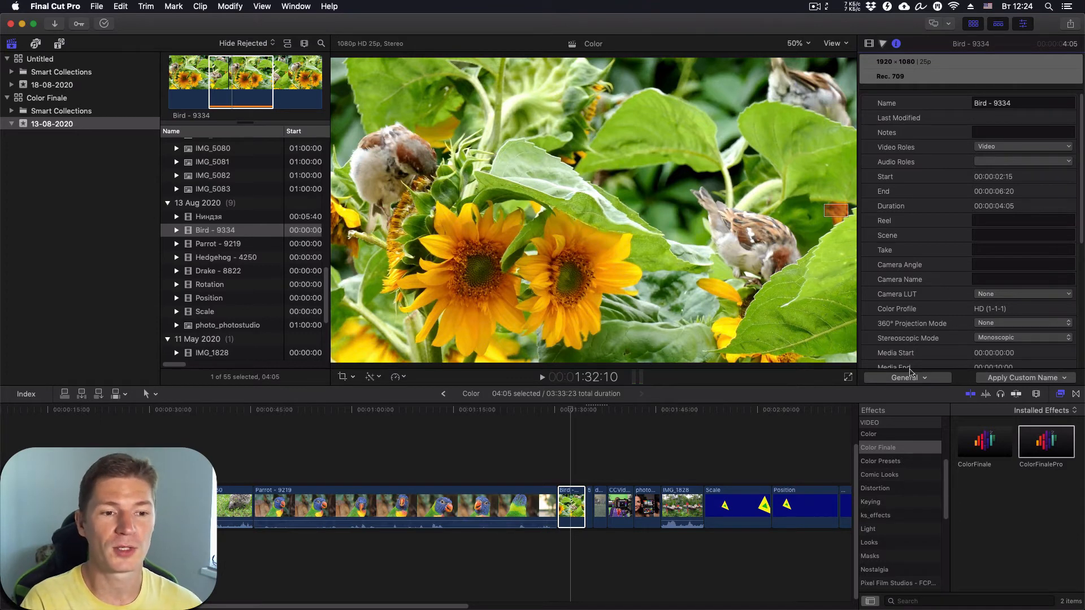
click(928, 378)
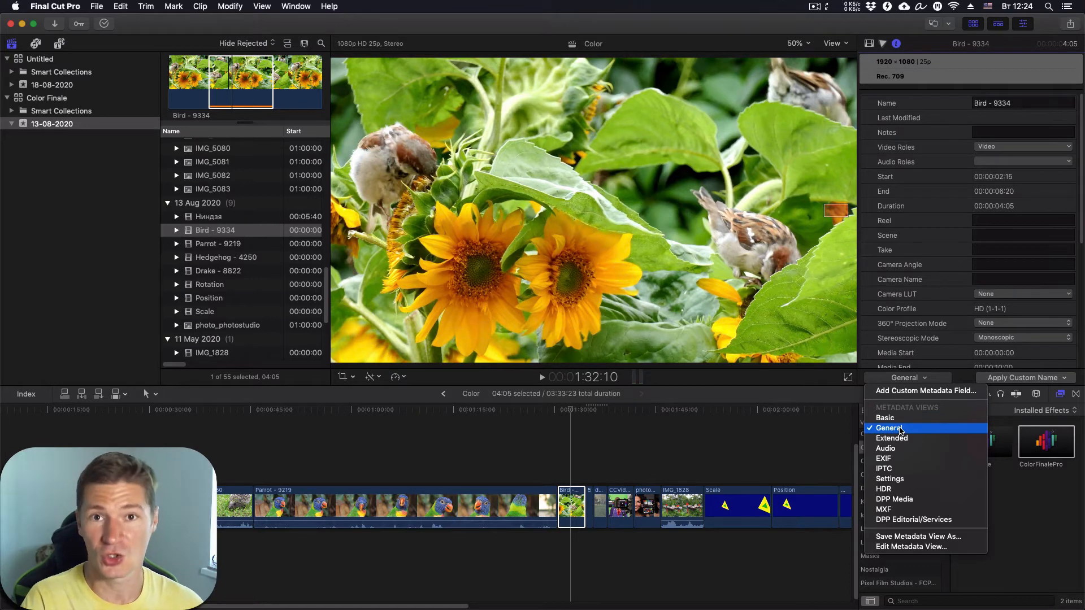
click(902, 430)
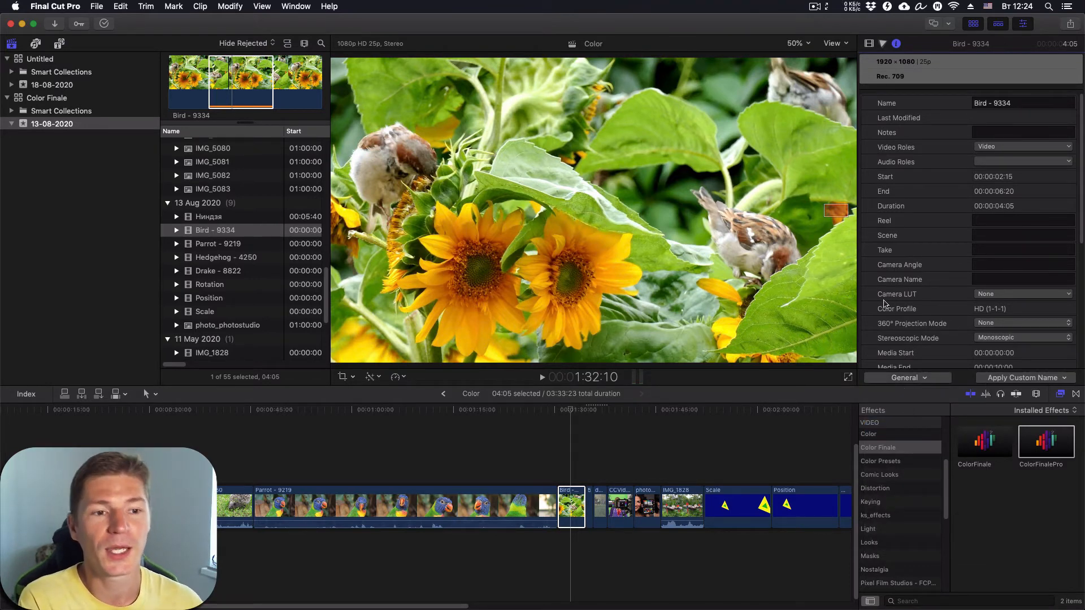
click(1004, 296)
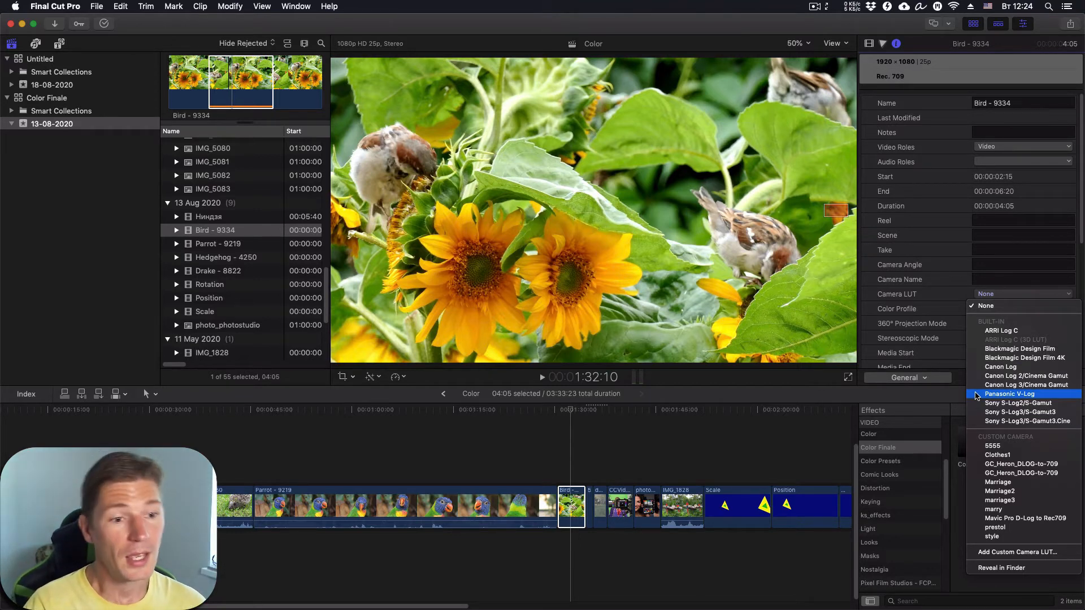
- Try the marry camera LUT on the Bird - 9334 clip, then switch it to Clothes1
click(1024, 557)
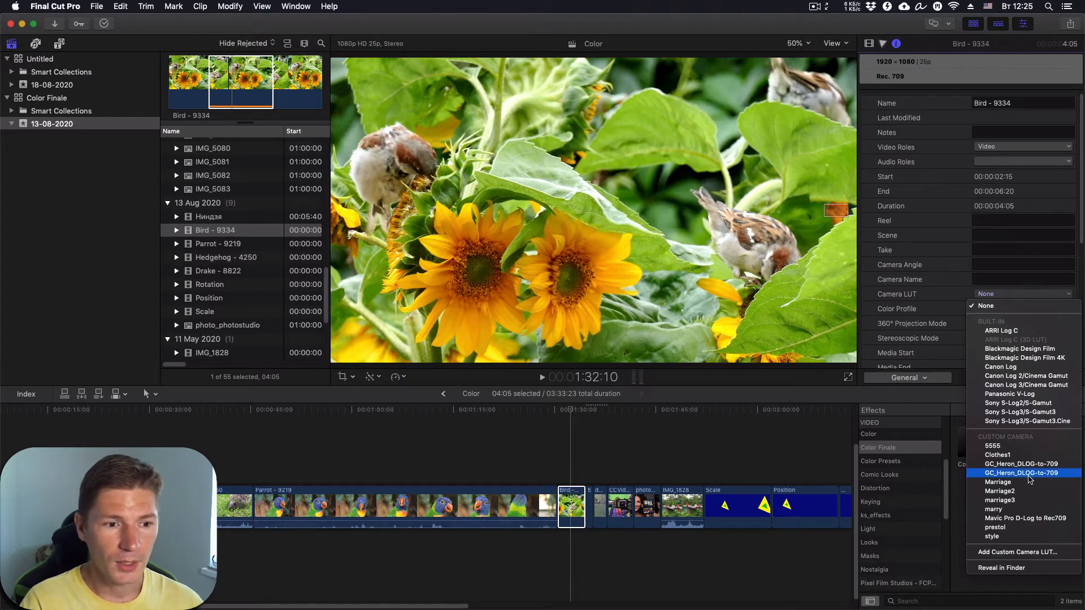
click(1001, 510)
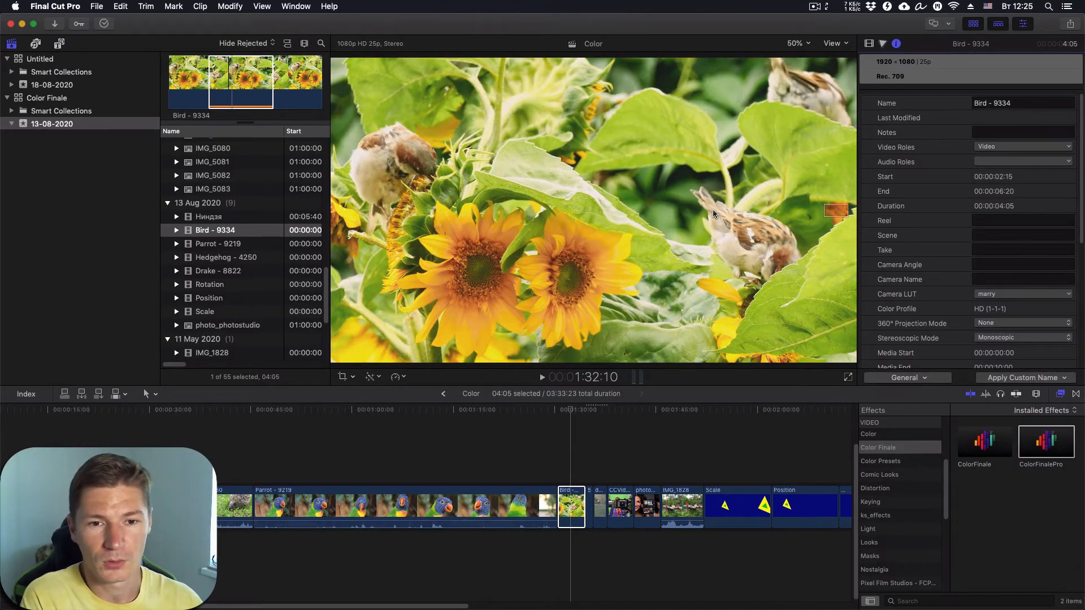
click(1048, 295)
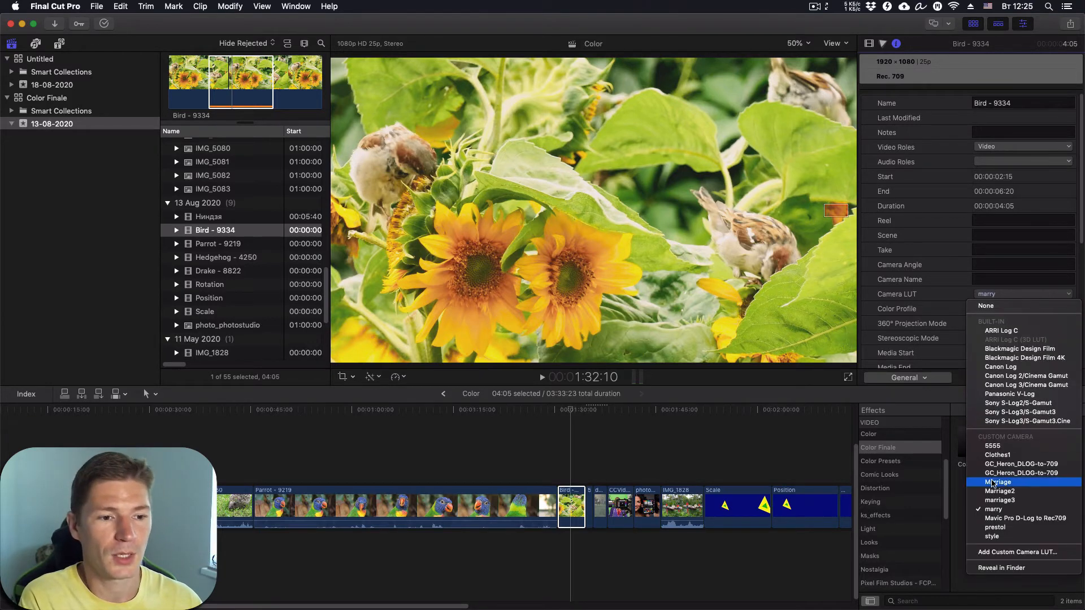
click(996, 455)
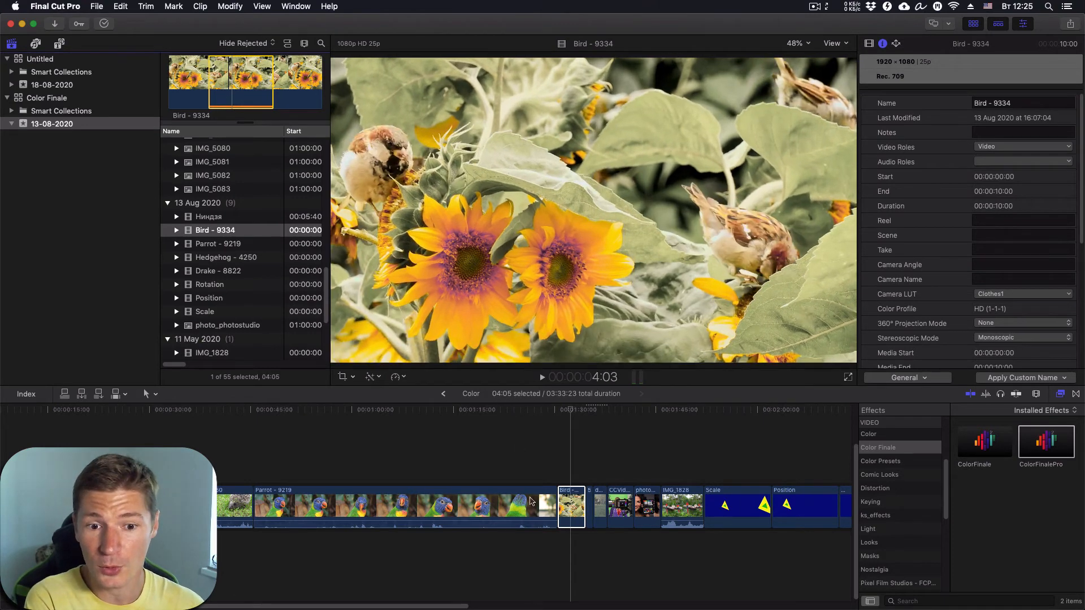
- Play back the graded Bird clip, then add and delete a short test connected clip
click(573, 519)
key(space)
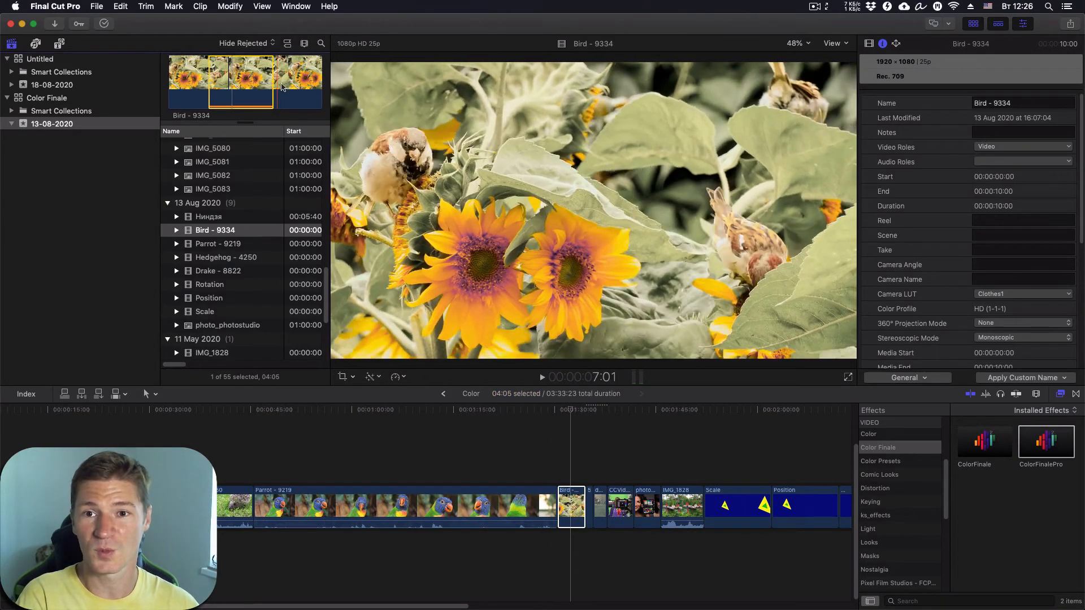
drag(295, 84, 312, 83)
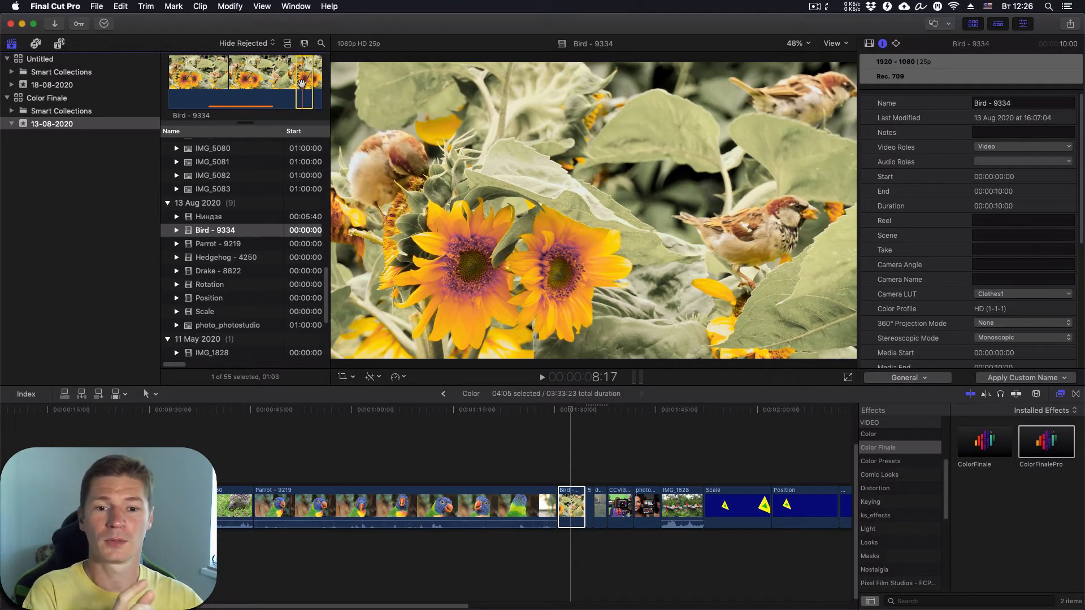
drag(304, 80, 523, 446)
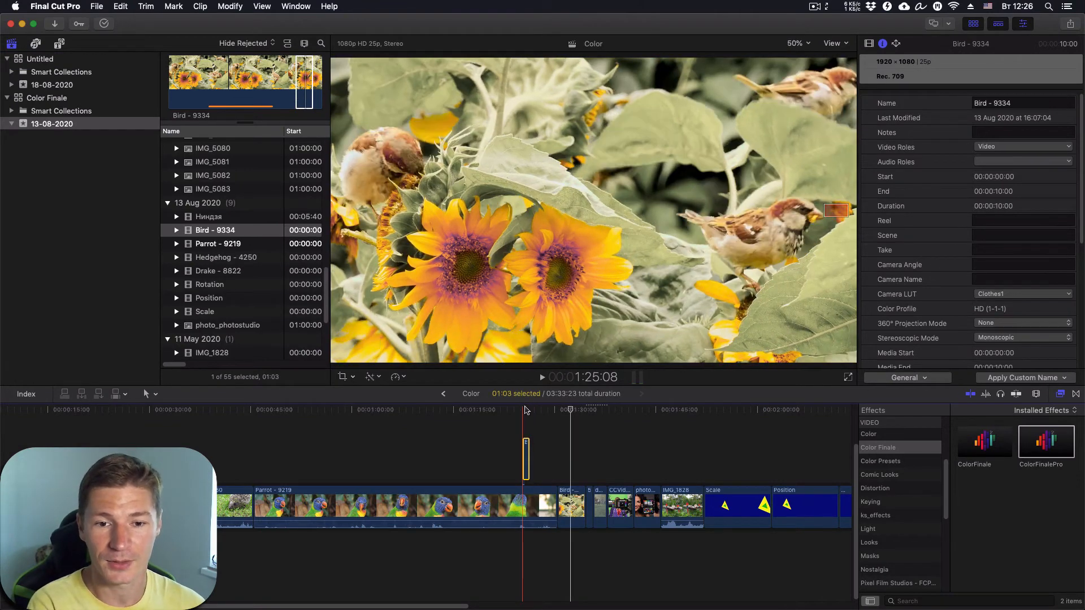
key(Down)
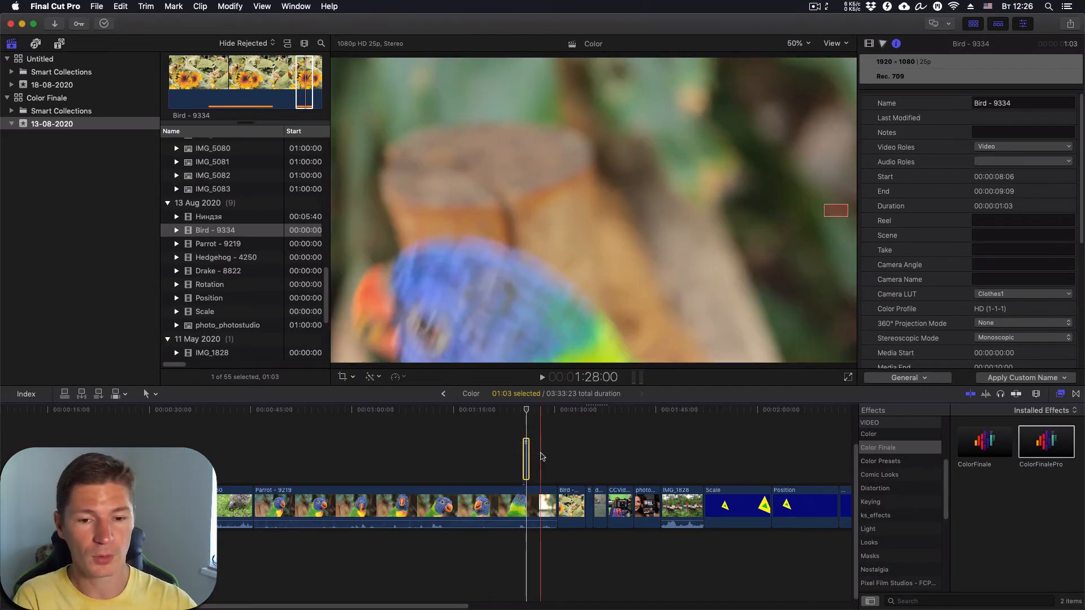
key(Delete)
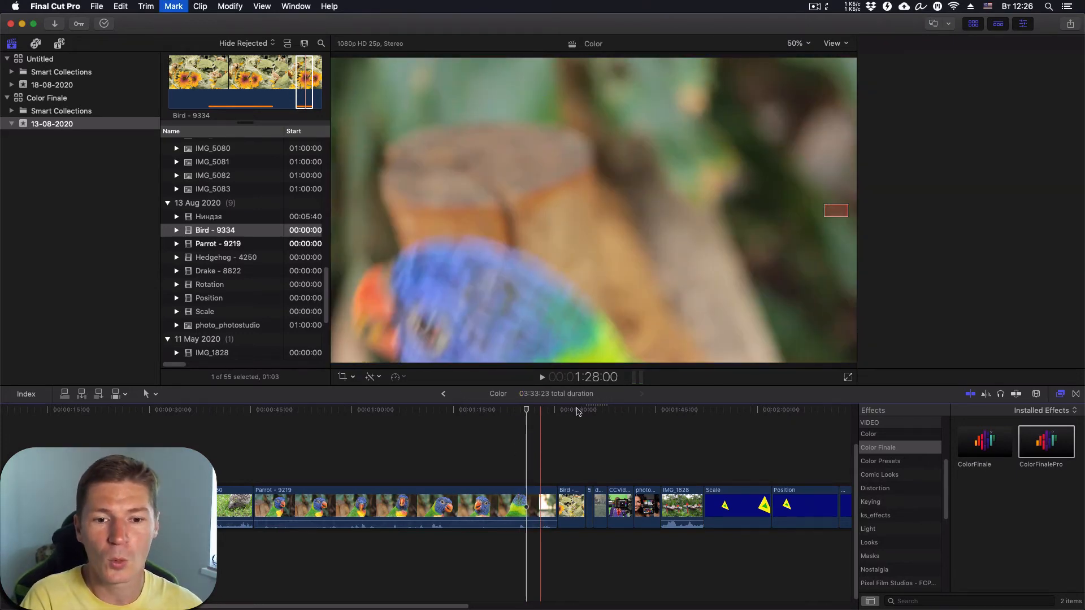
- Move the playhead onto the parrot clip and show the Titles and Generators browser
click(574, 506)
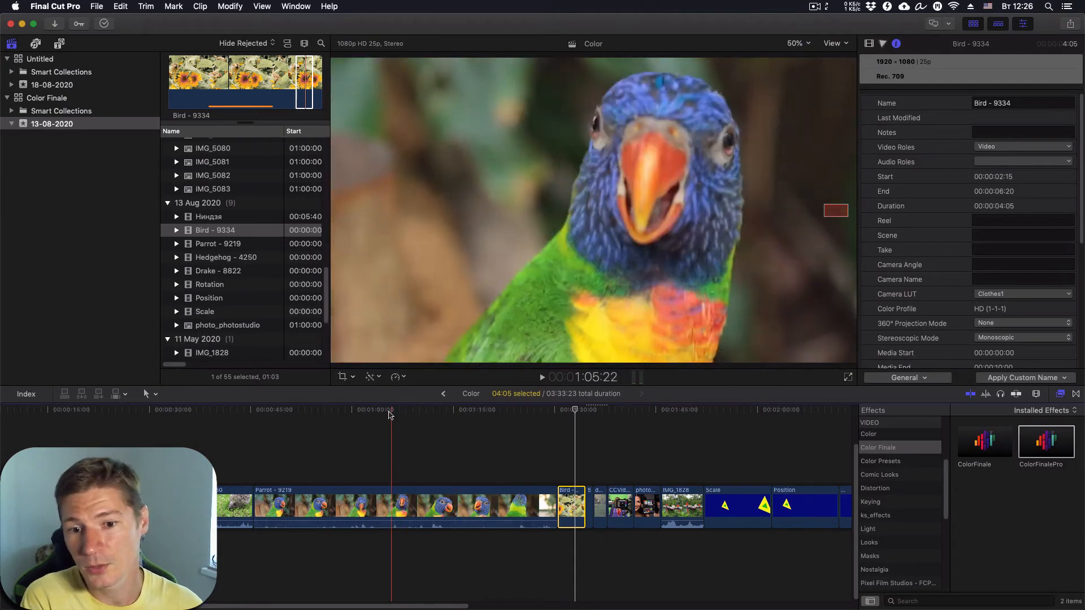
click(387, 410)
click(60, 44)
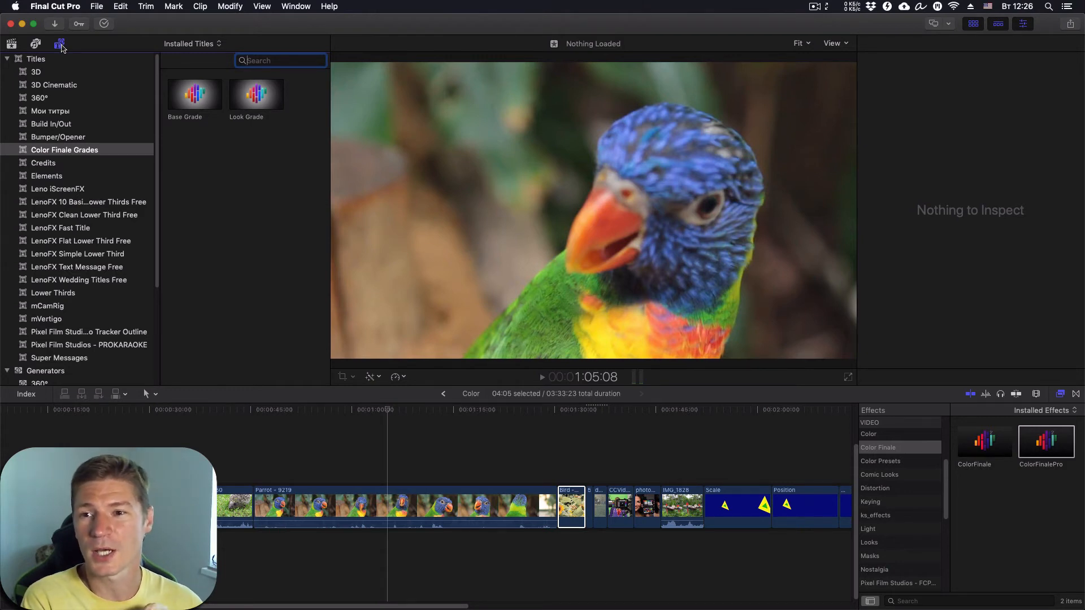
- Drag the Adjustment layer title from the Мои титры collection above the Parrot clip
click(51, 112)
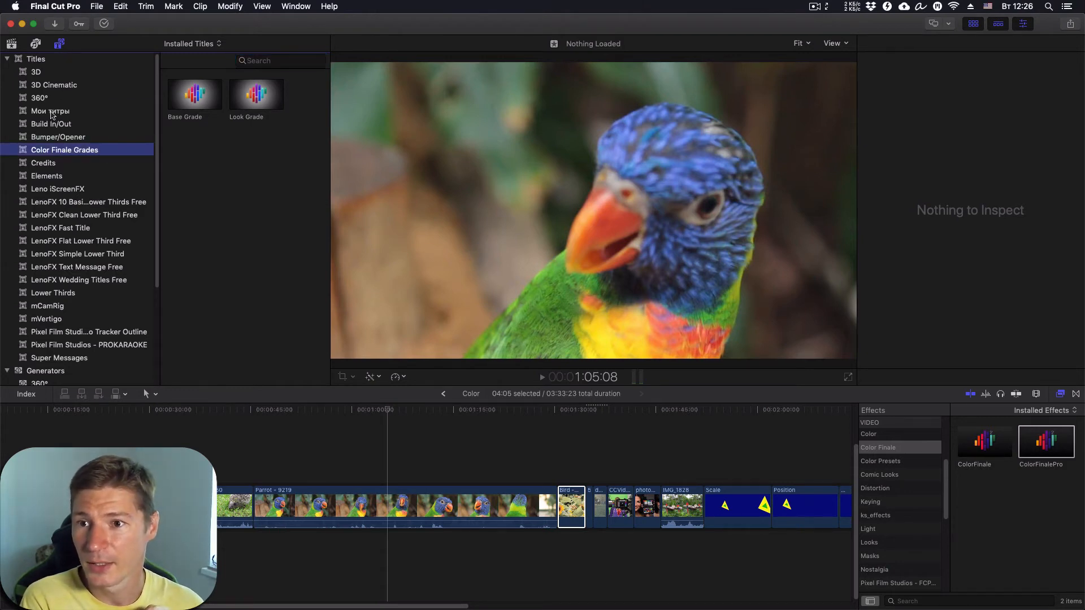
scroll(260, 308, down, 3)
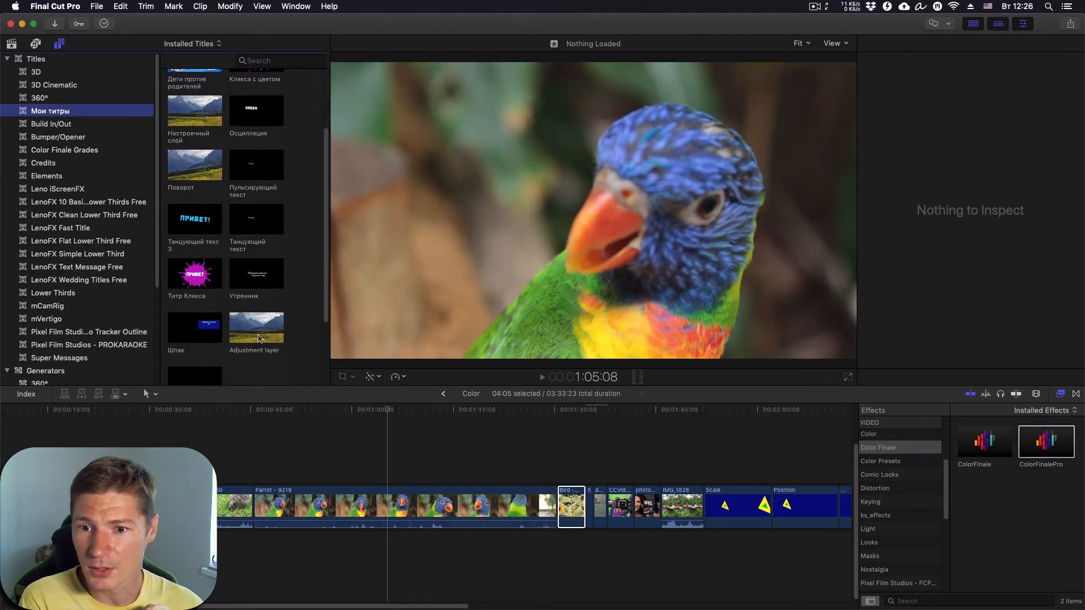
drag(259, 338, 403, 478)
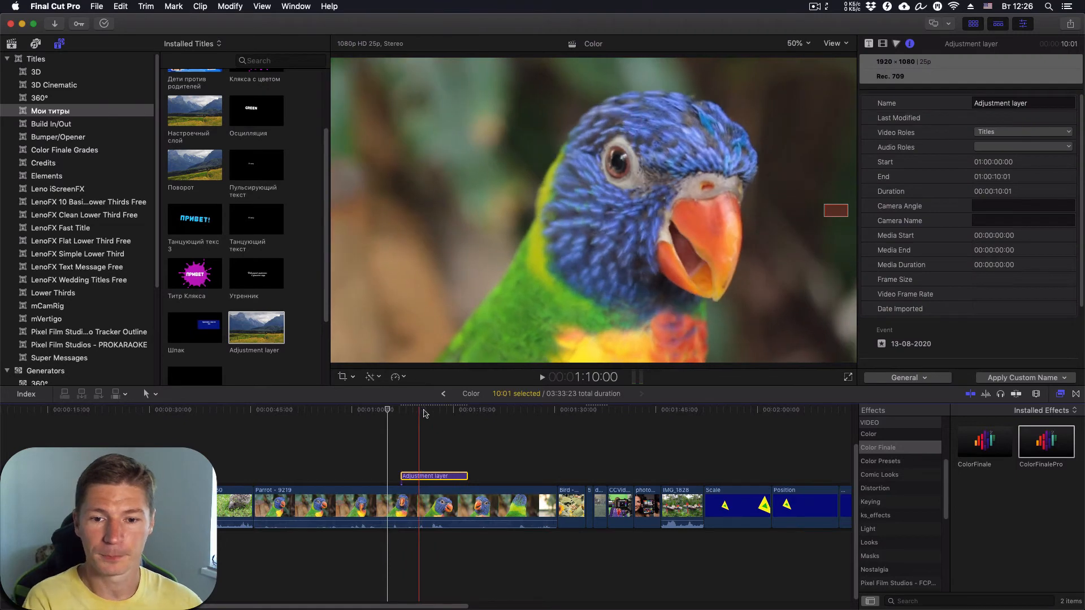
- Extend the adjustment layer's right edge to about 15 seconds over the parrot clip
click(419, 411)
click(465, 476)
drag(466, 475, 500, 476)
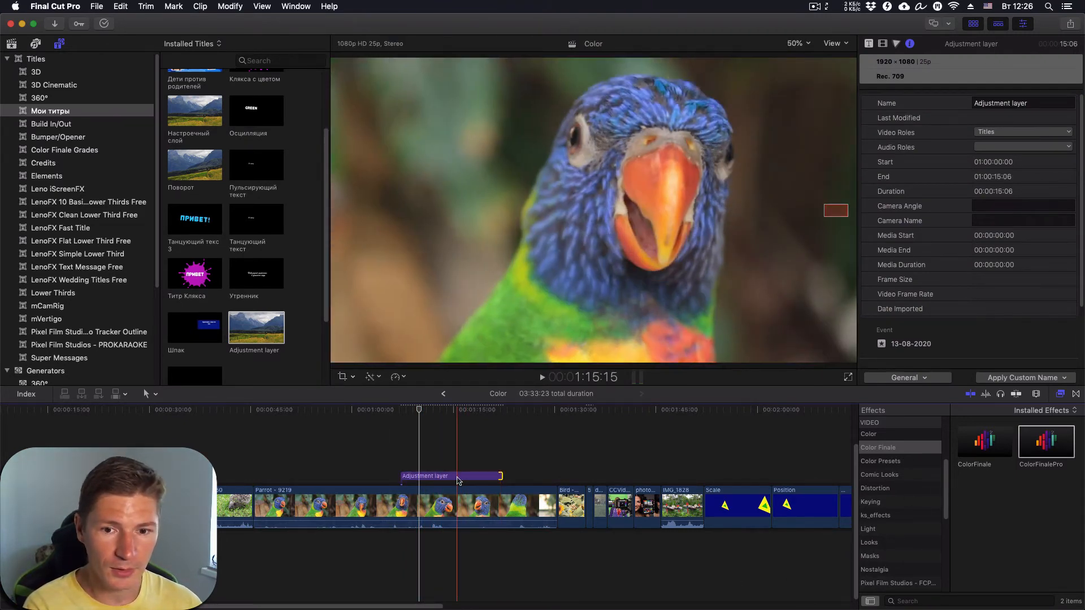
click(458, 477)
click(924, 603)
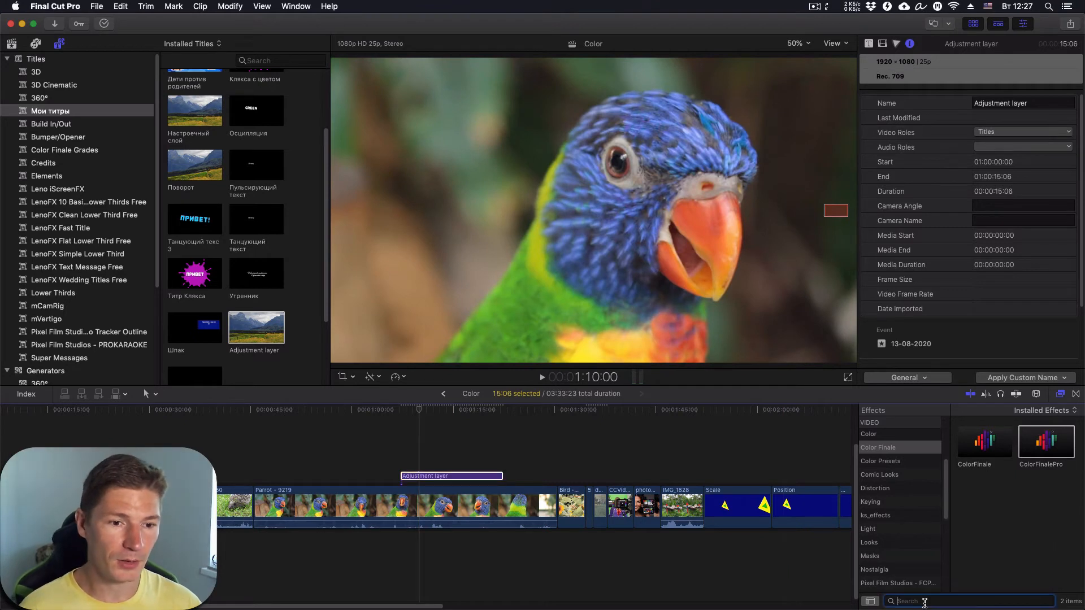
- Filter the effects to the Color category and drop Custom LUT onto the adjustment layer
scroll(894, 535, up, 4)
click(871, 452)
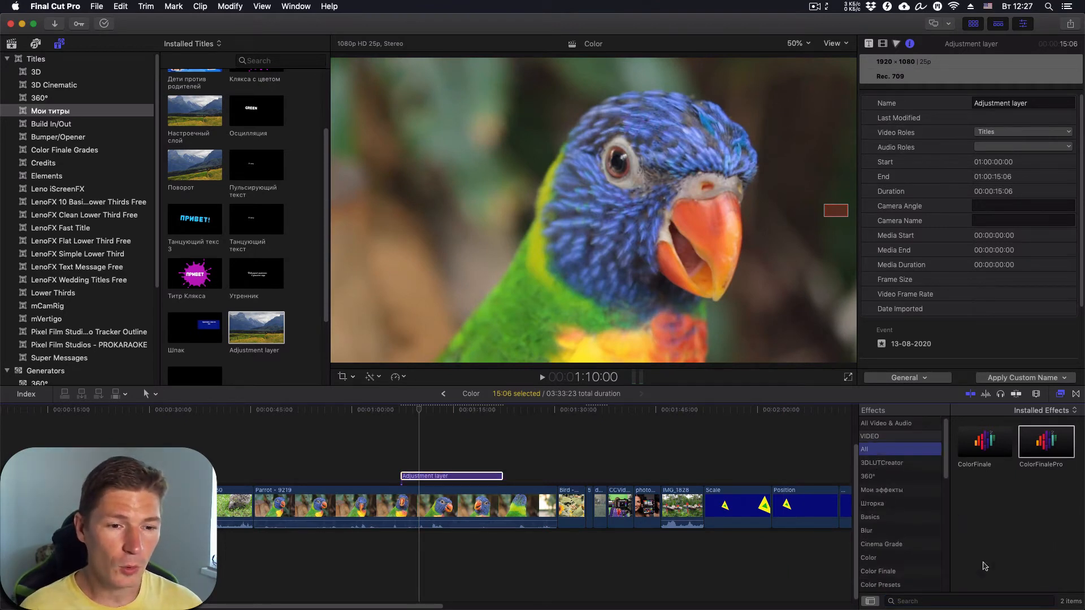
click(871, 558)
scroll(985, 518, down, 1)
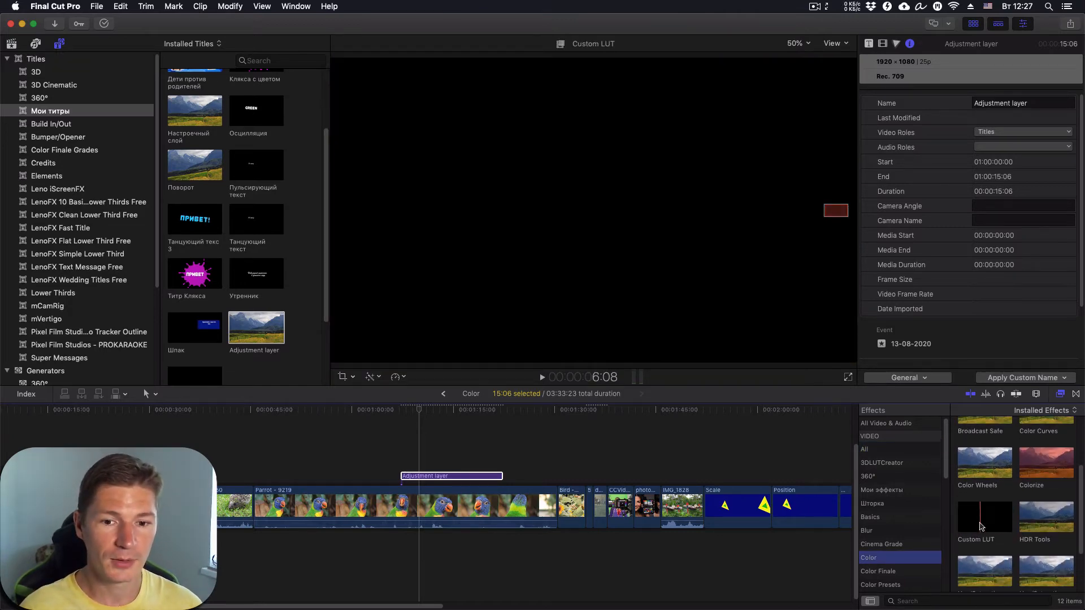
drag(985, 524, 476, 474)
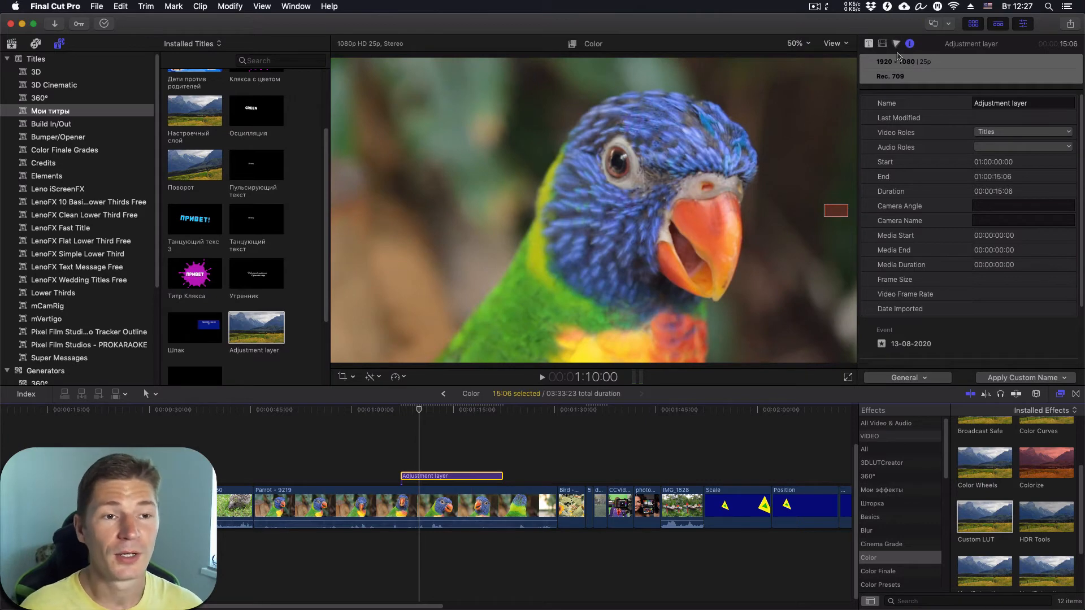
- Set the adjustment layer's Custom LUT to Paladin 1875 and drag its Mix down to 0
click(883, 43)
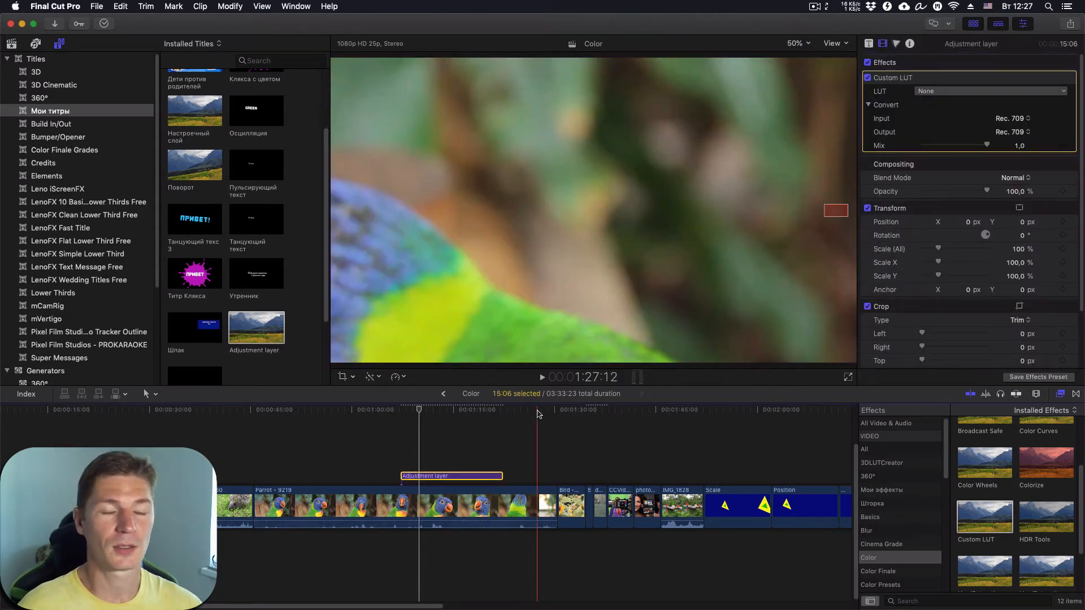
click(925, 94)
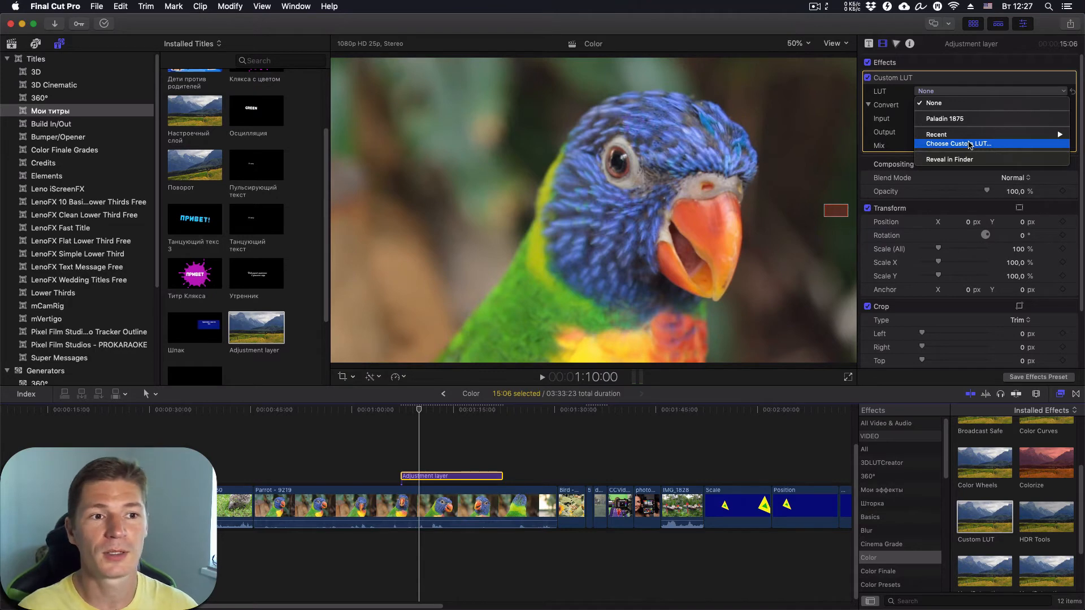
click(973, 119)
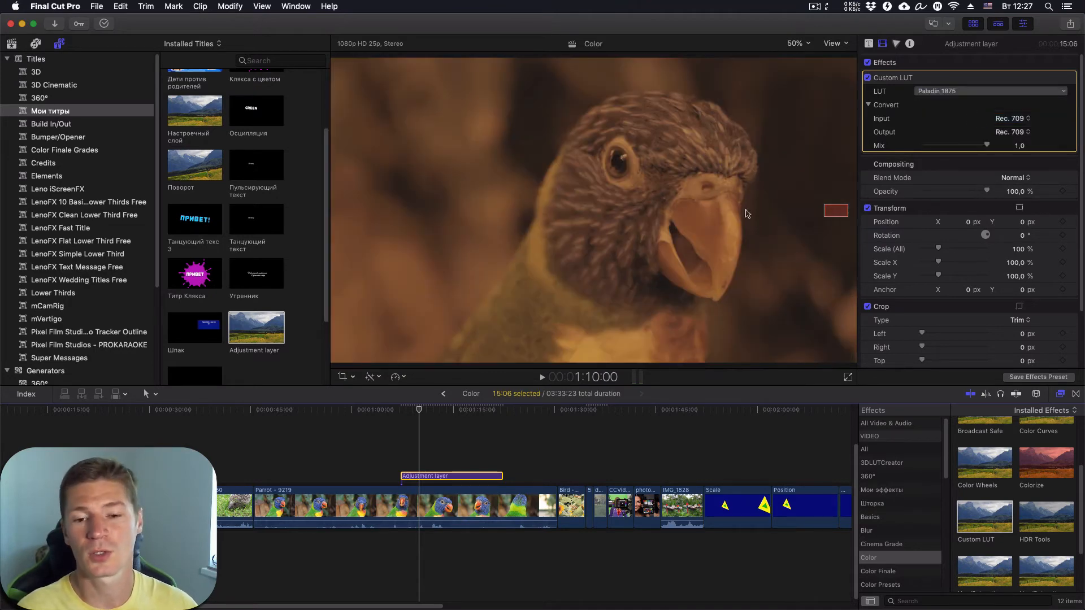
drag(419, 413, 463, 440)
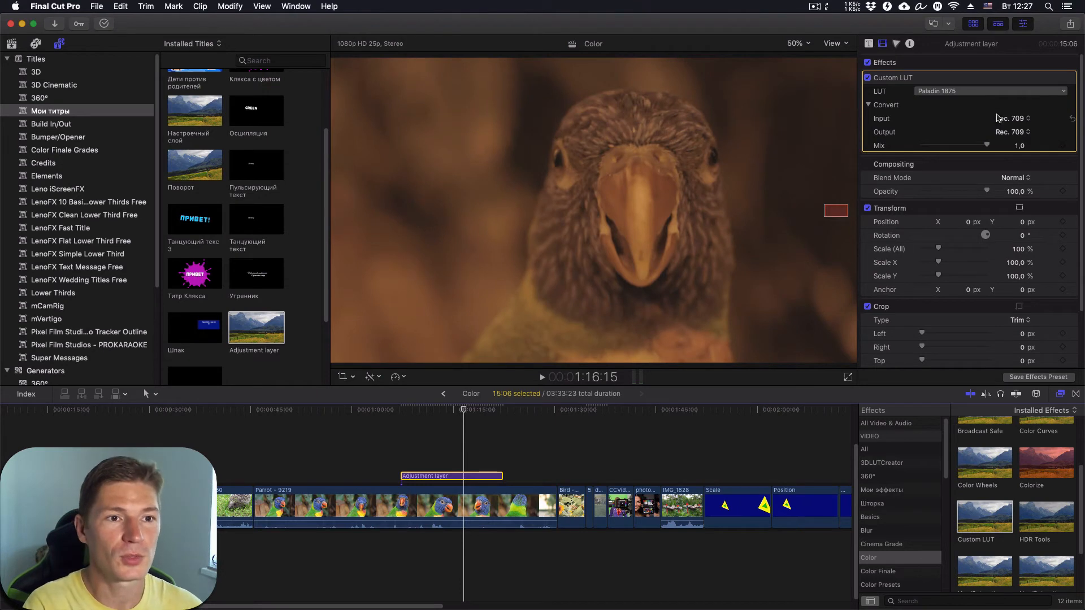
drag(987, 146, 919, 158)
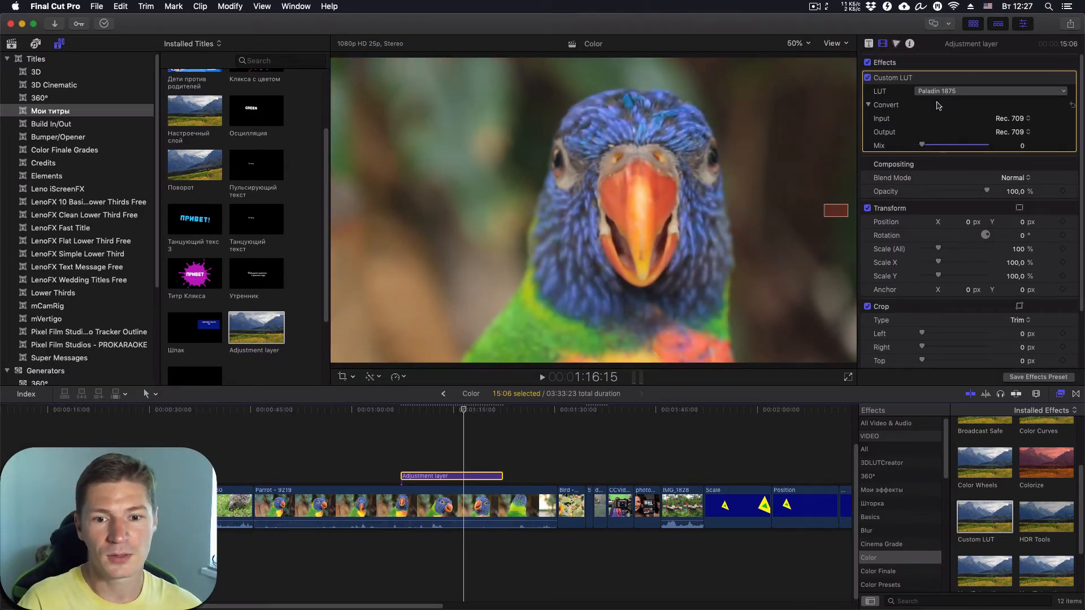
- Select the doghouse clip to show its ColorFinalePro grade: Paladin 1875 input LUT at Mix 57
click(553, 411)
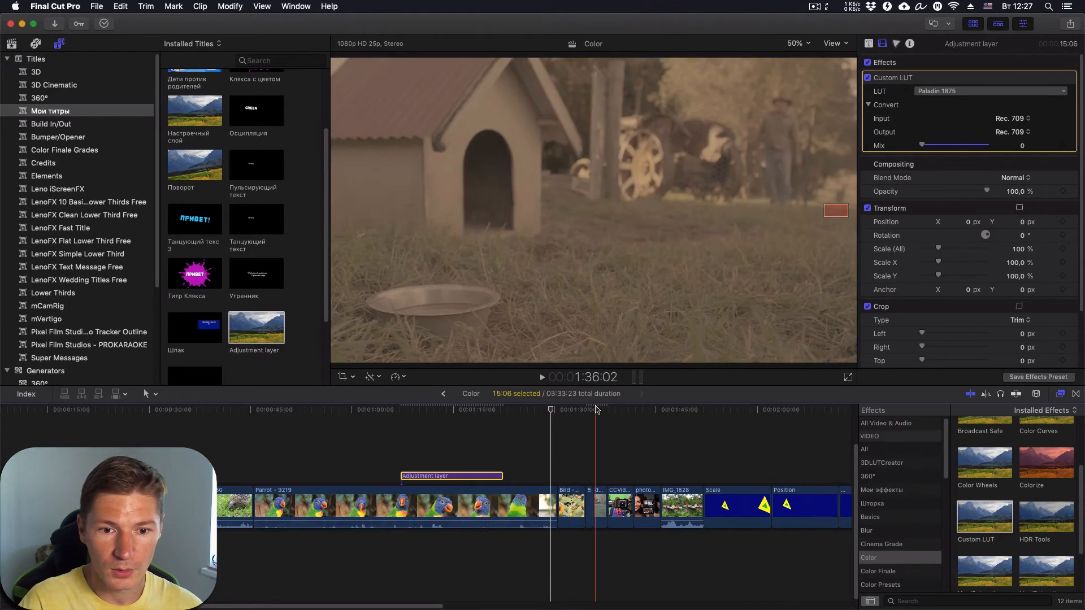
click(596, 411)
click(600, 505)
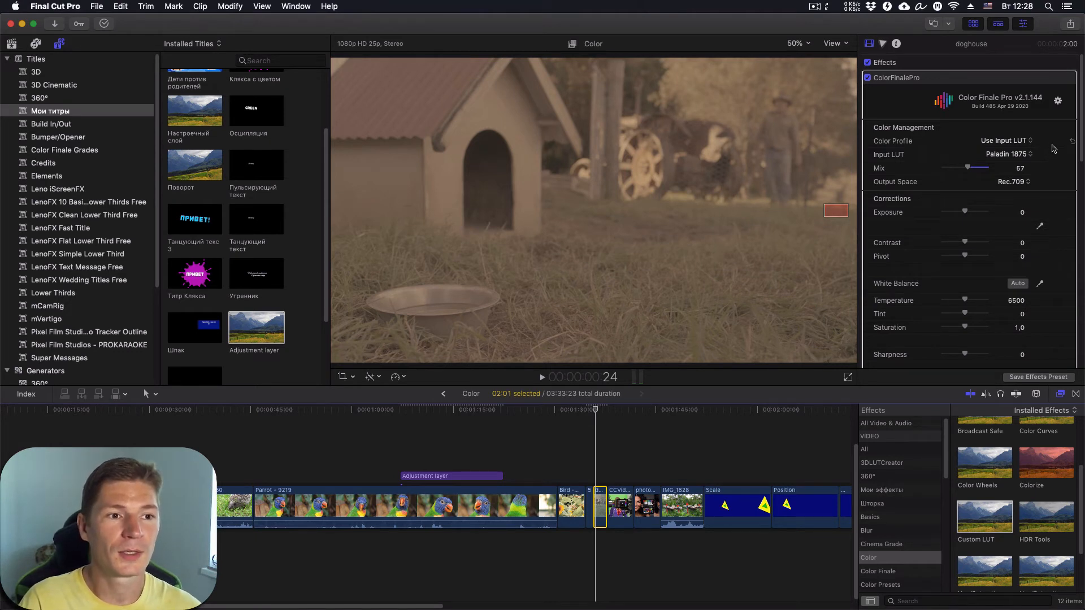
scroll(1053, 148, down, 2)
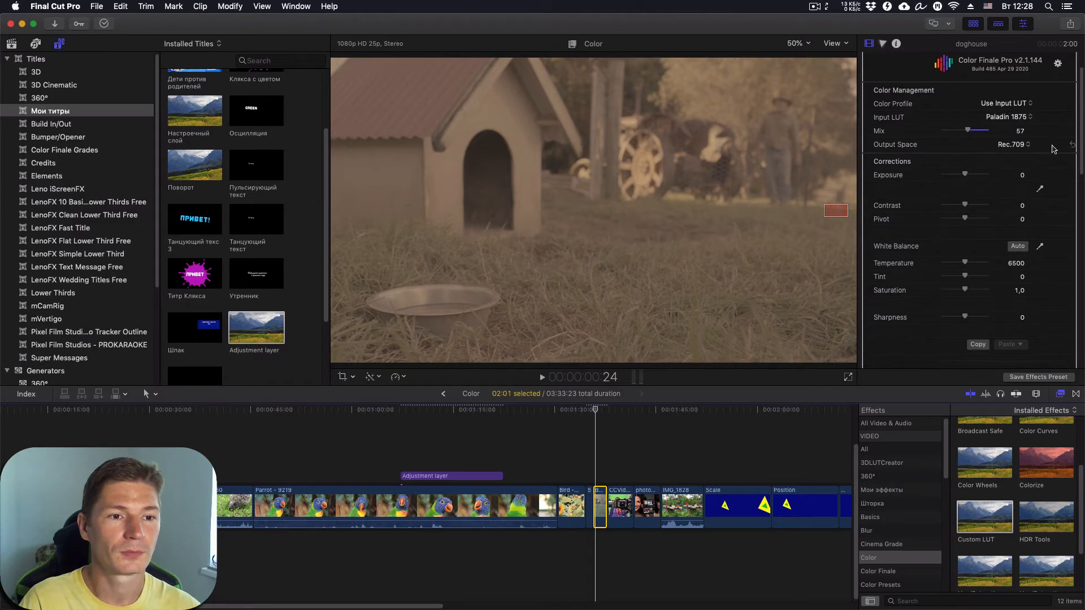
scroll(1053, 148, down, 1)
scroll(1053, 149, down, 1)
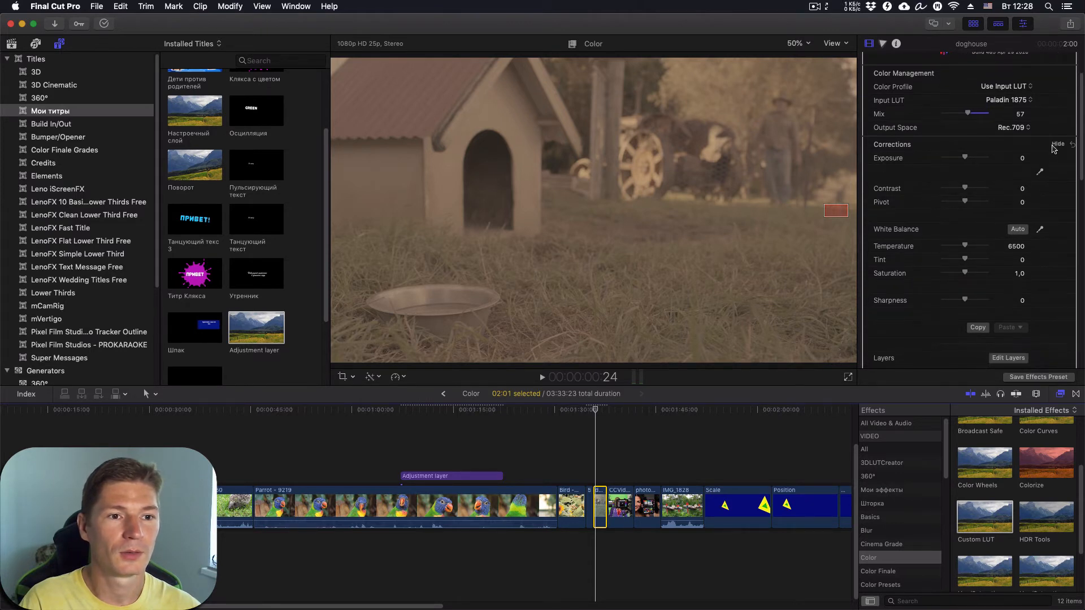
scroll(1053, 151, down, 1)
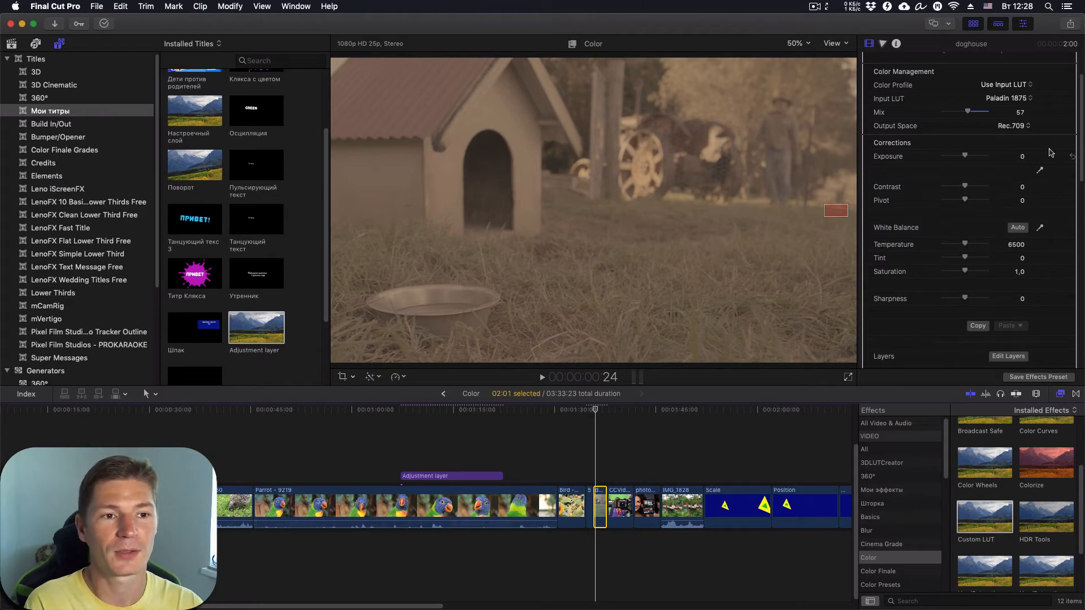
scroll(1050, 152, up, 2)
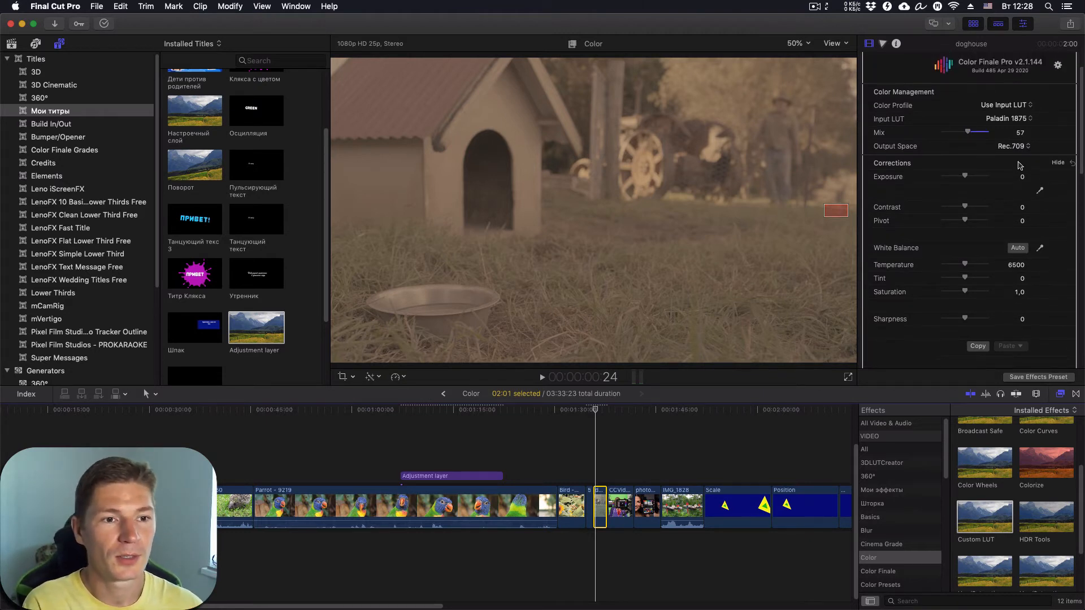
scroll(967, 182, up, 1)
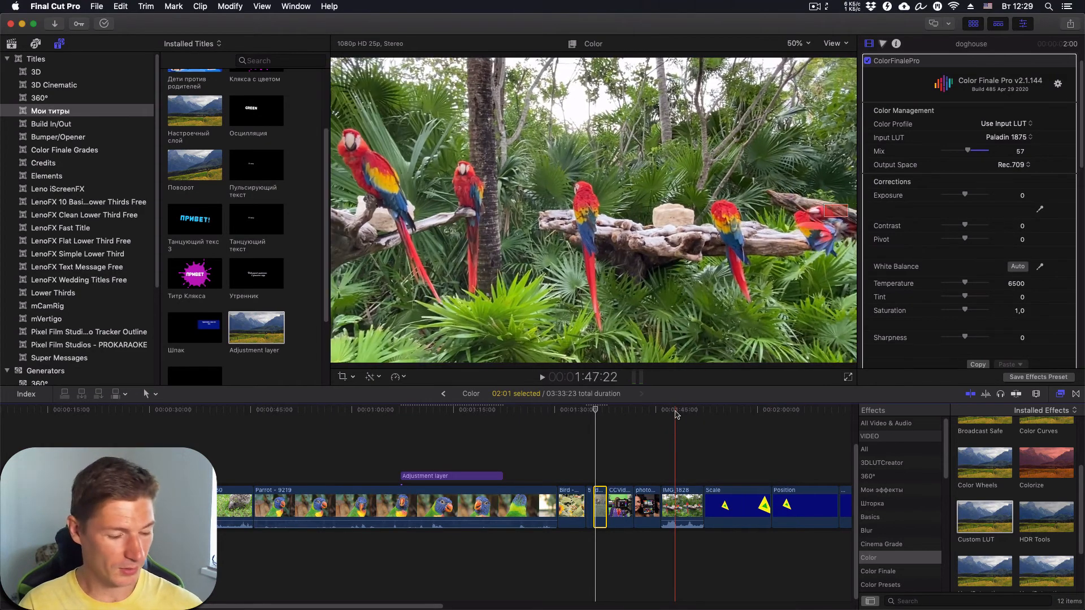
- Zoom the timeline out, jump to the plant clips around 03:03, and zoom back in
key(super+minus)
key(super+minus)
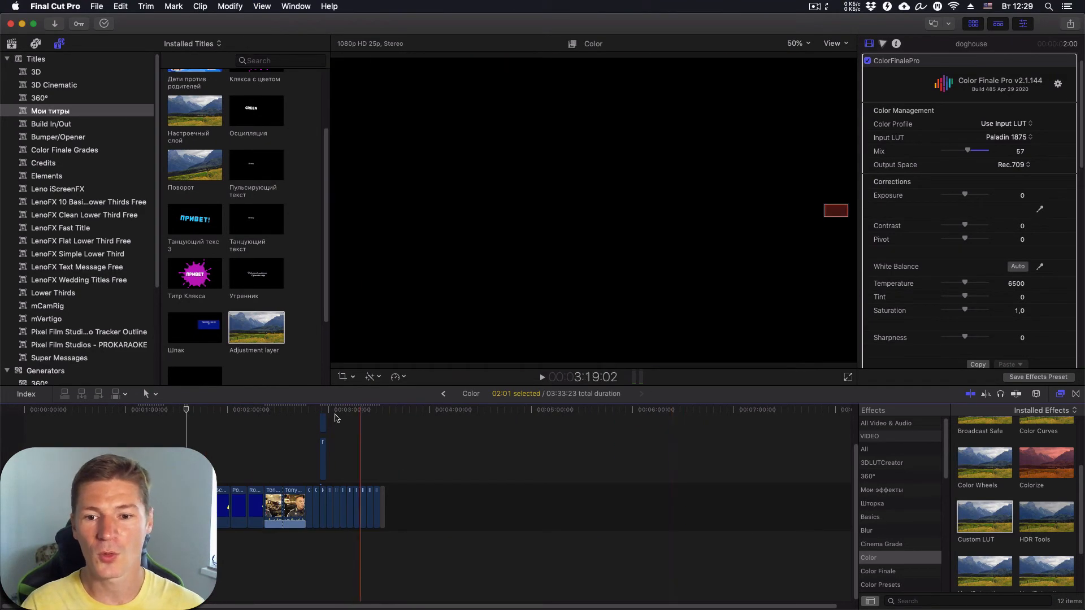
click(335, 407)
key(super+equal)
key(super+equal)
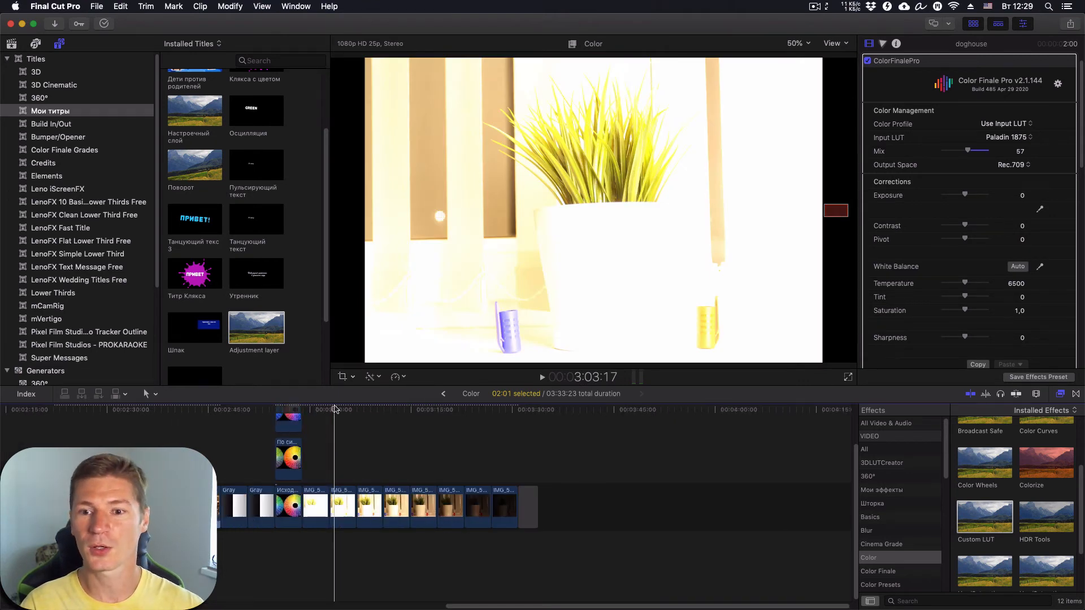
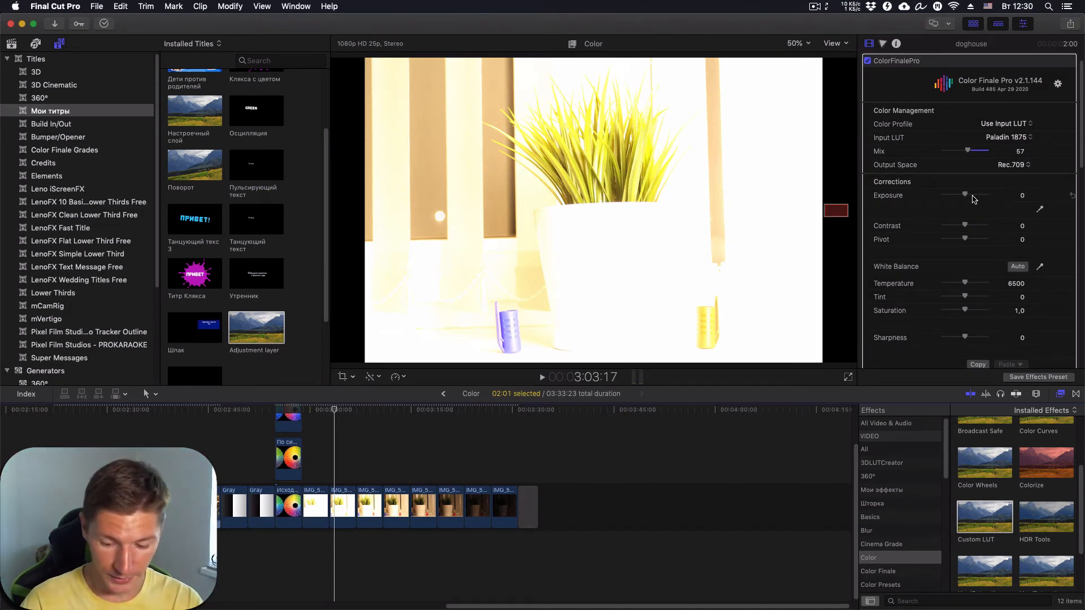
- Show the luma waveform scope beside the viewer and hide the browser for more room
key(super+7)
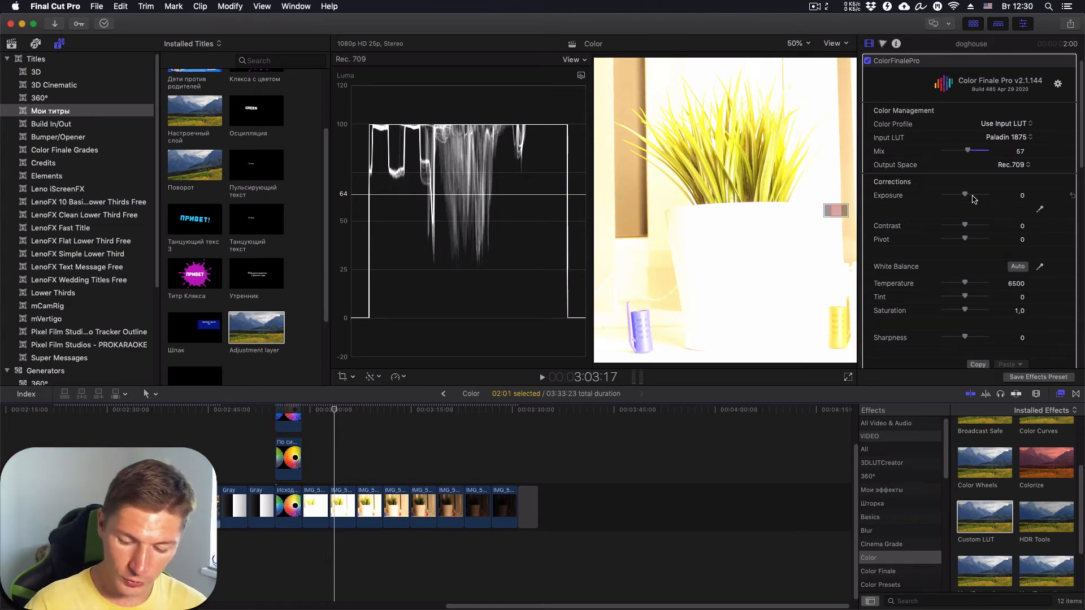
key(ctrl+super+1)
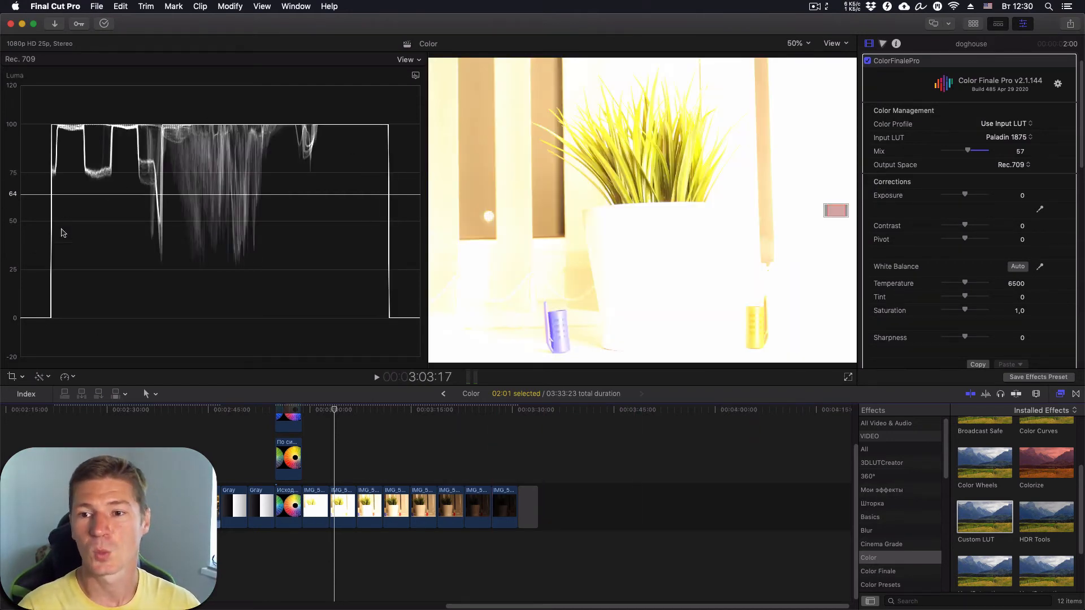
- Scrub the clip from its darker to brighter frames, then set the viewer zoom from 50% to Fit
drag(345, 408, 507, 406)
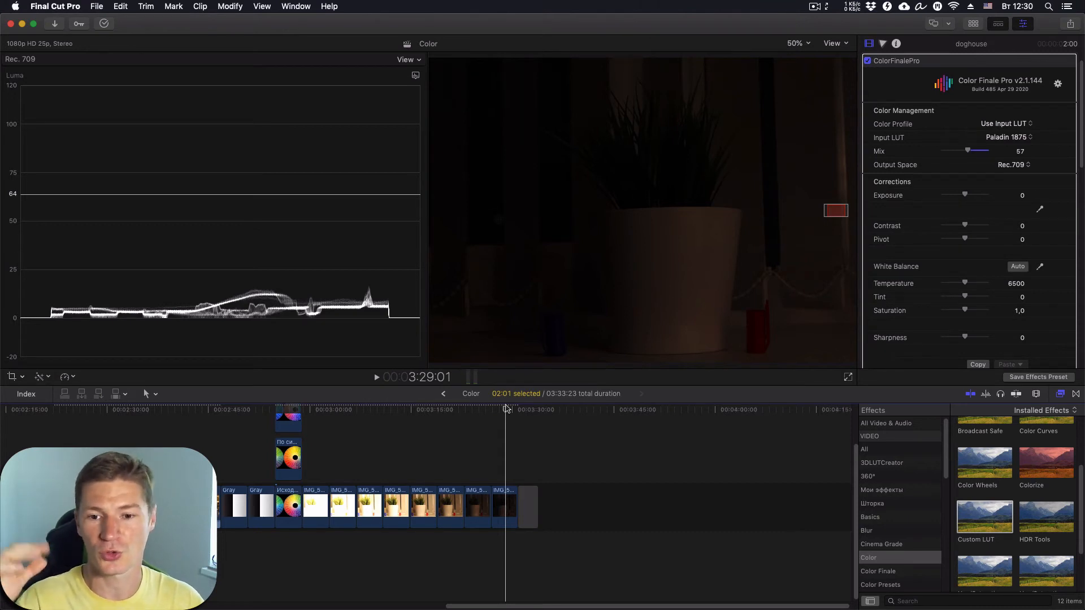
drag(506, 408, 490, 410)
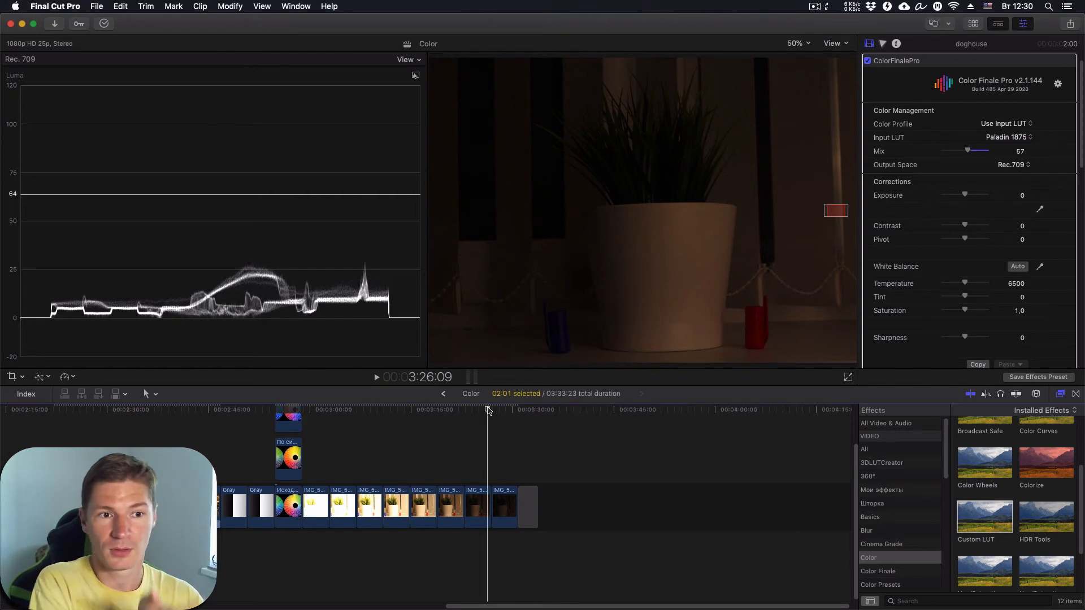
drag(490, 411, 462, 415)
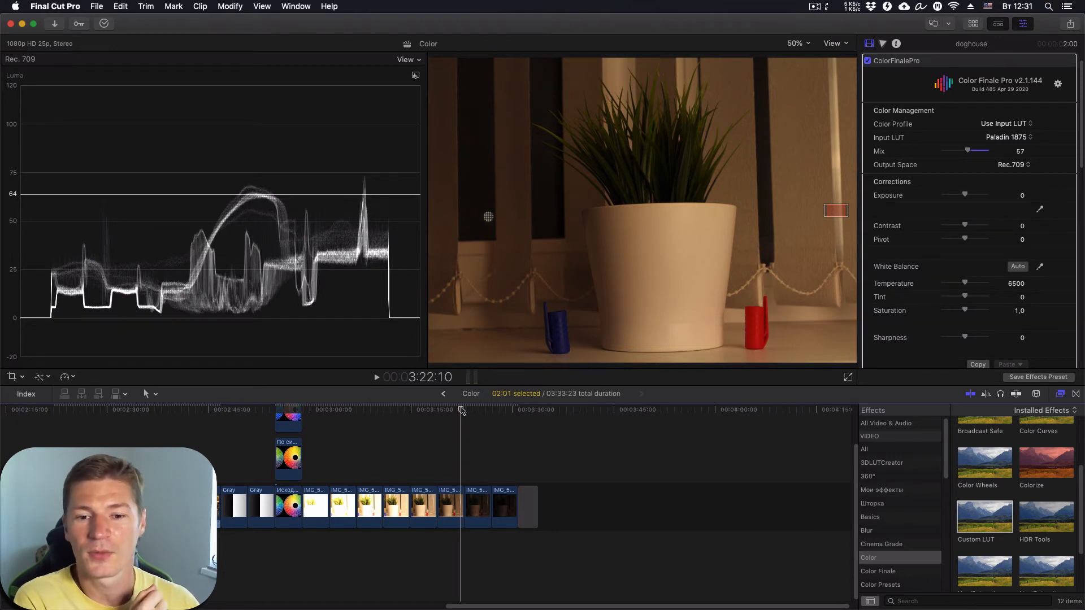
drag(461, 411, 404, 417)
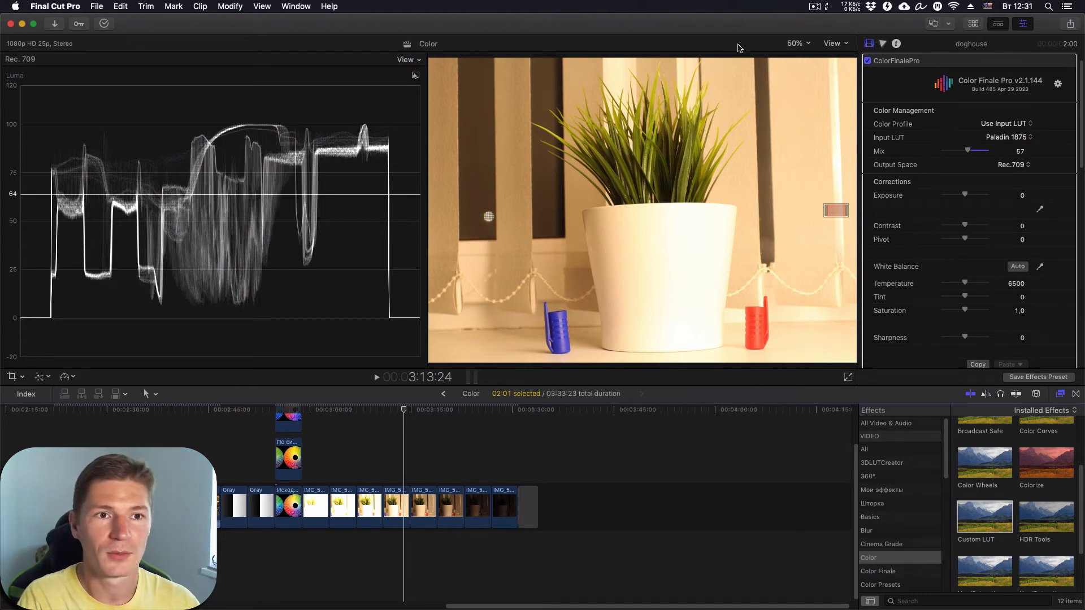
click(808, 45)
click(798, 54)
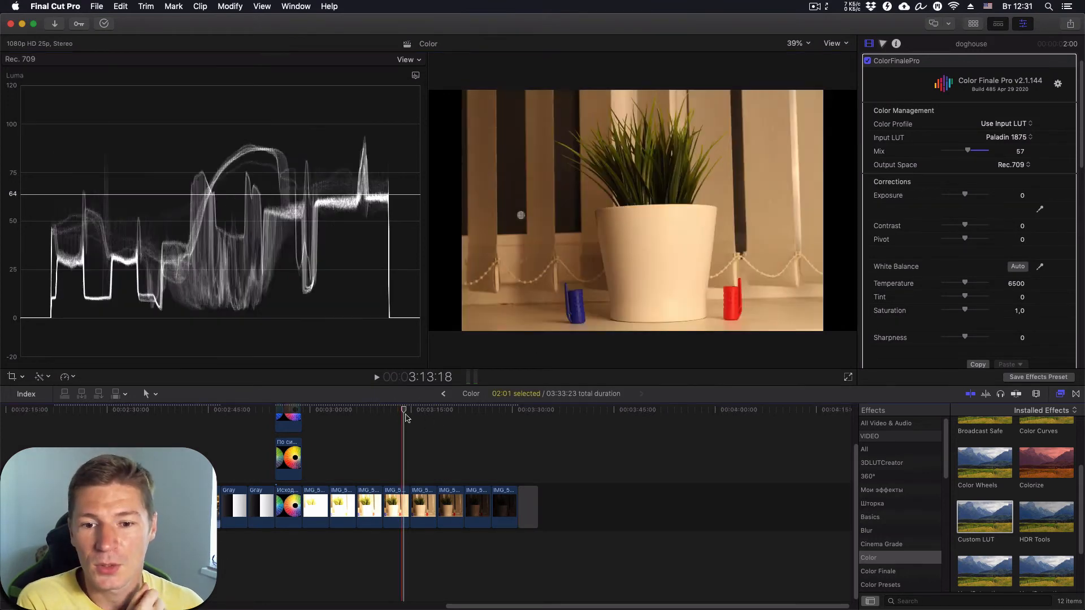
drag(406, 410, 378, 411)
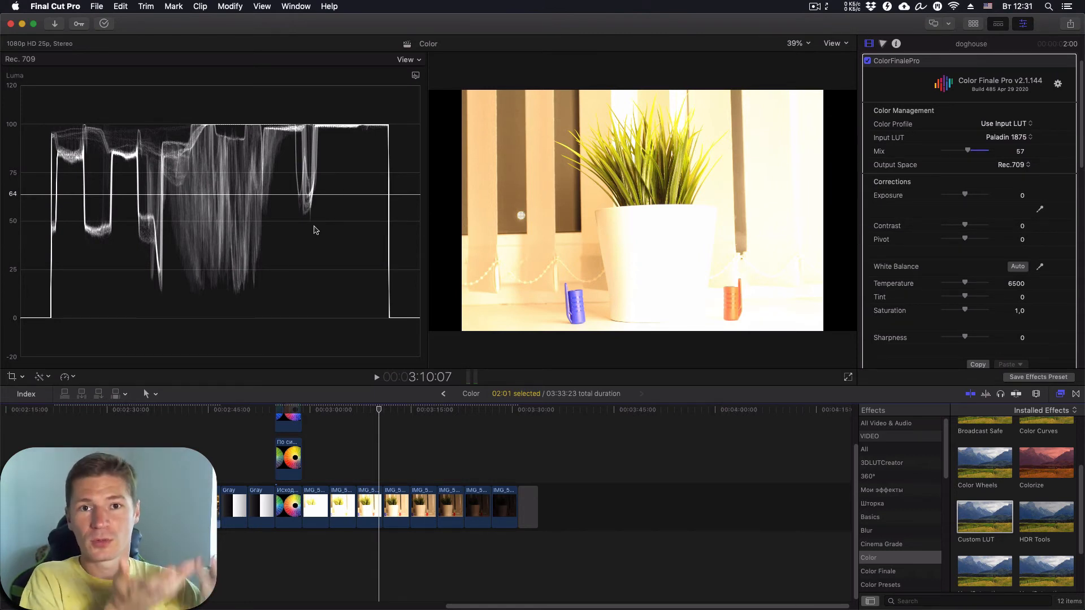
drag(379, 409, 324, 414)
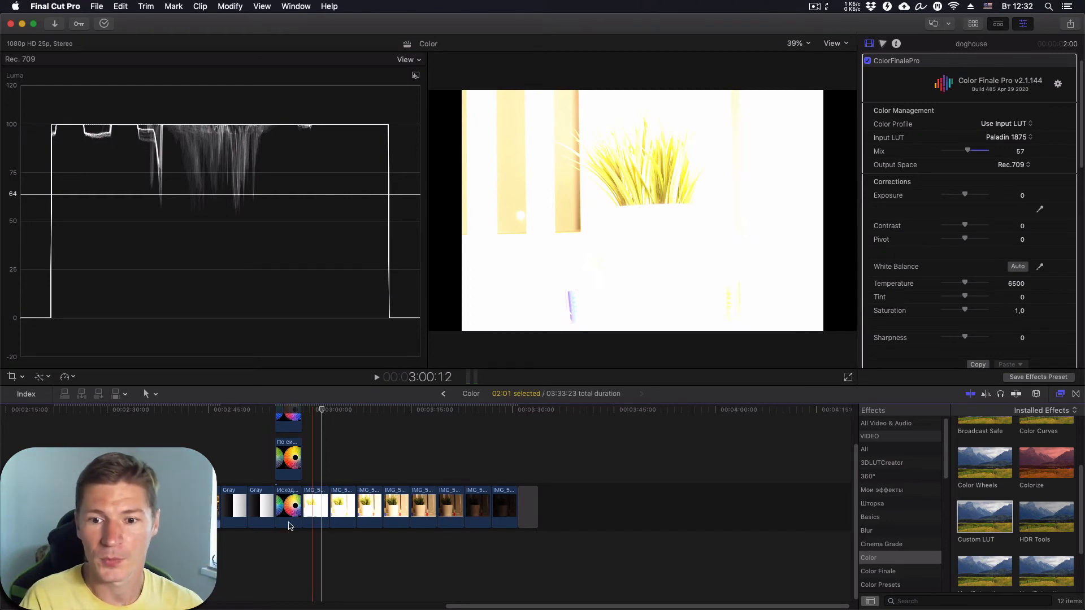
drag(321, 412, 435, 425)
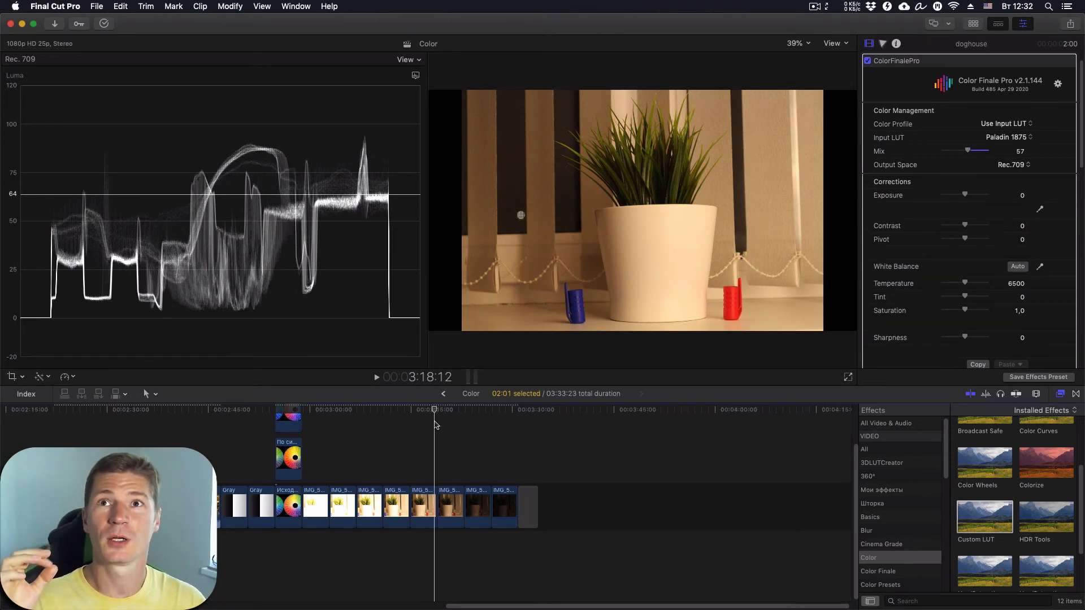
drag(435, 425, 395, 452)
drag(392, 411, 421, 425)
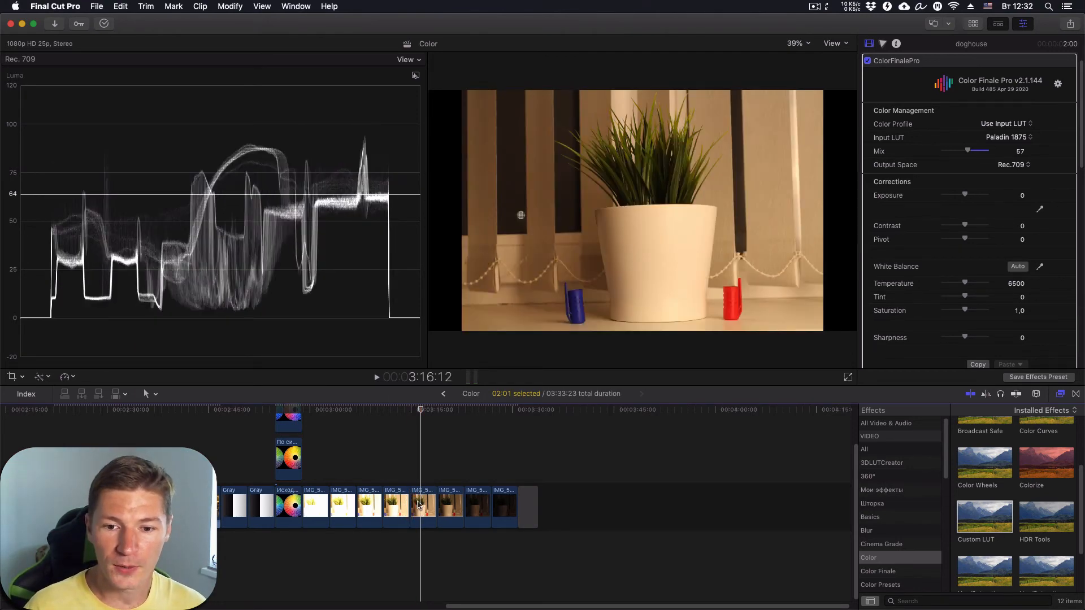
- Option-drag a copy of the IMG clip to the end of the storyline
click(420, 508)
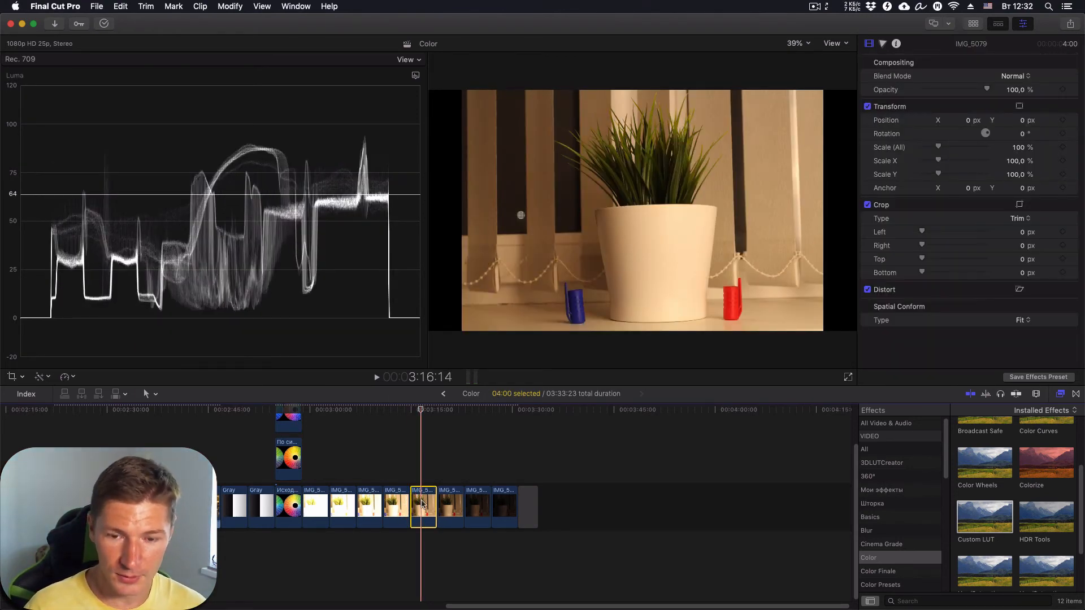
drag(420, 507, 583, 505)
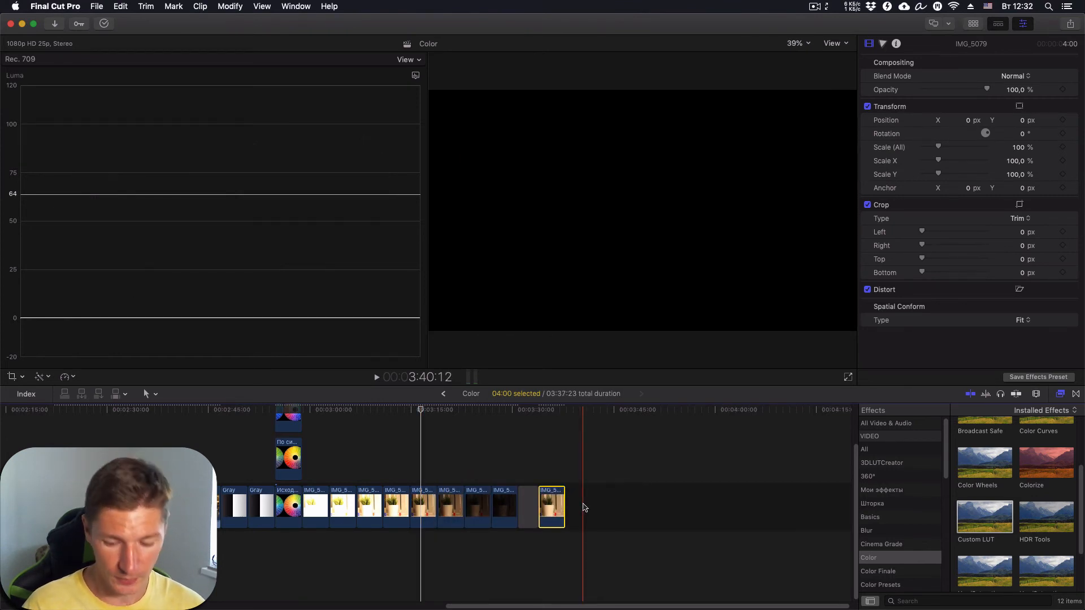
click(556, 411)
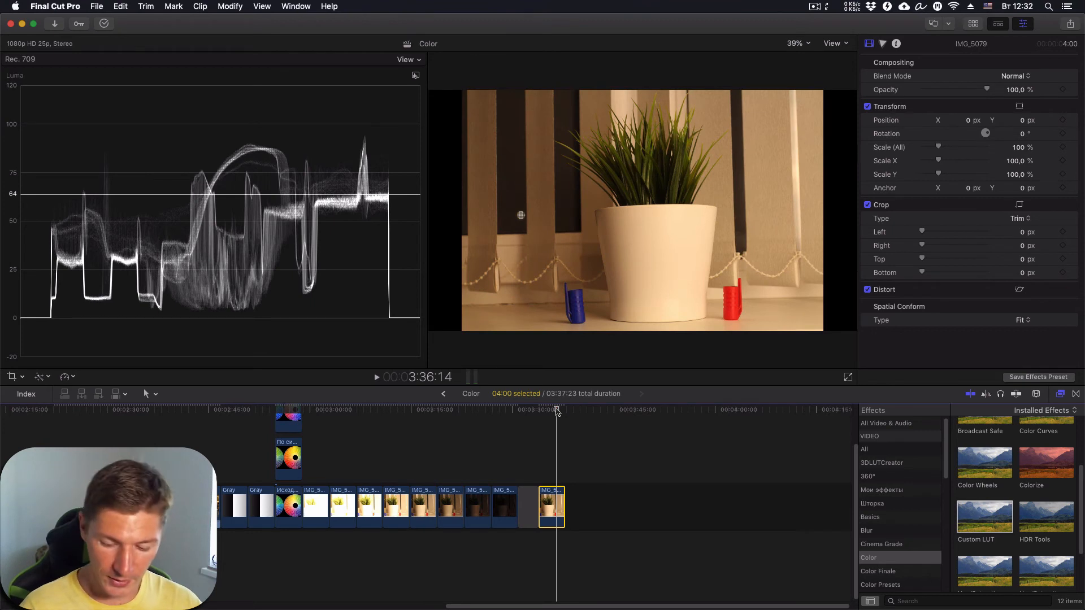
- Raise the copy's Color Board master exposure to 32%
key(super+6)
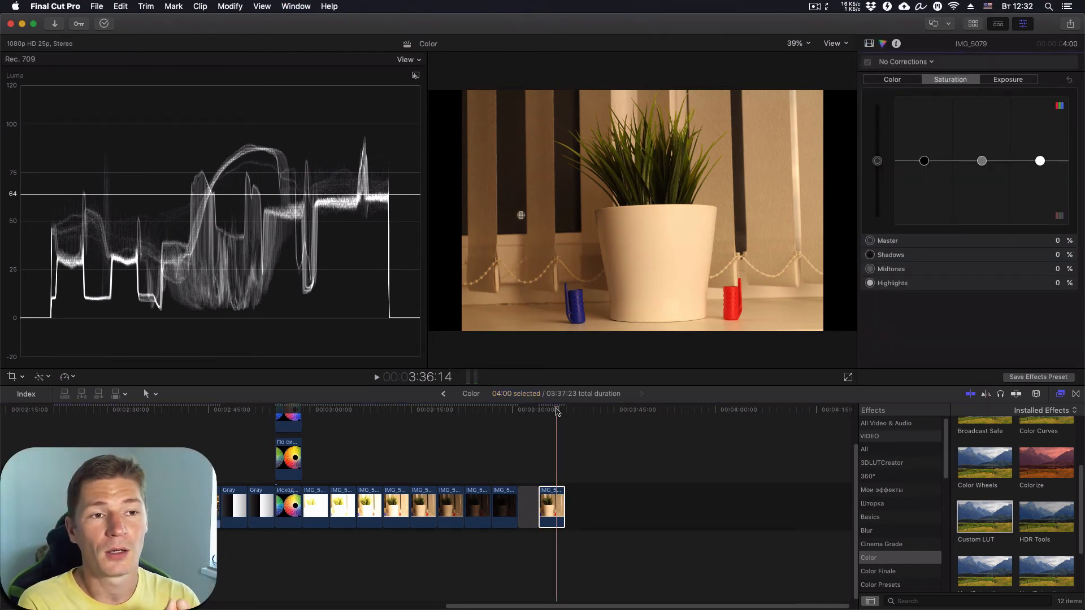
click(1007, 80)
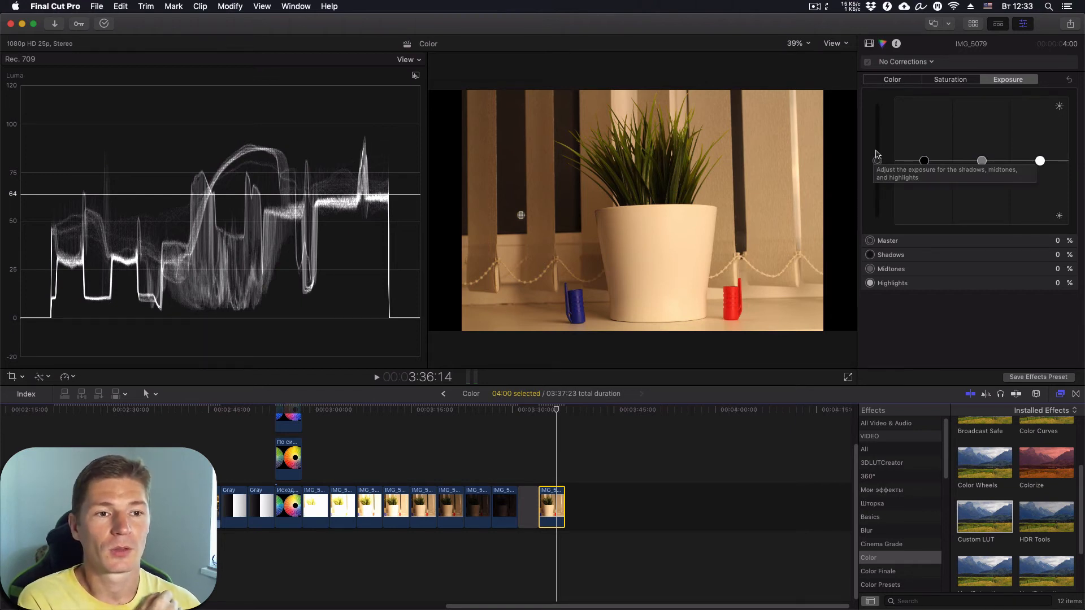
mouse_move(877, 163)
mouse_down()
mouse_move(877, 129)
mouse_move(877, 142)
mouse_up()
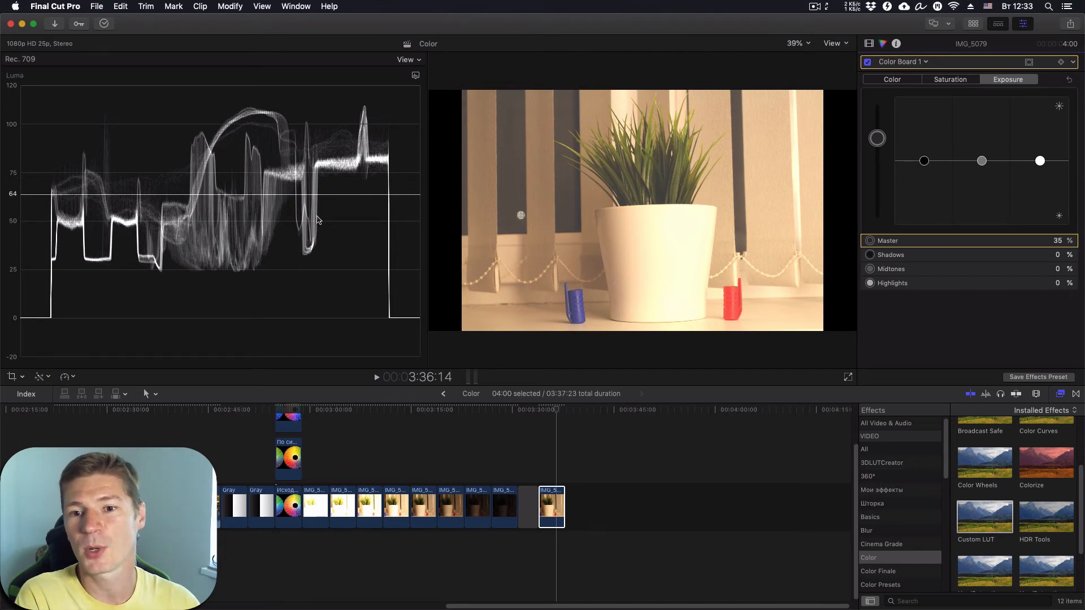
drag(877, 139, 881, 137)
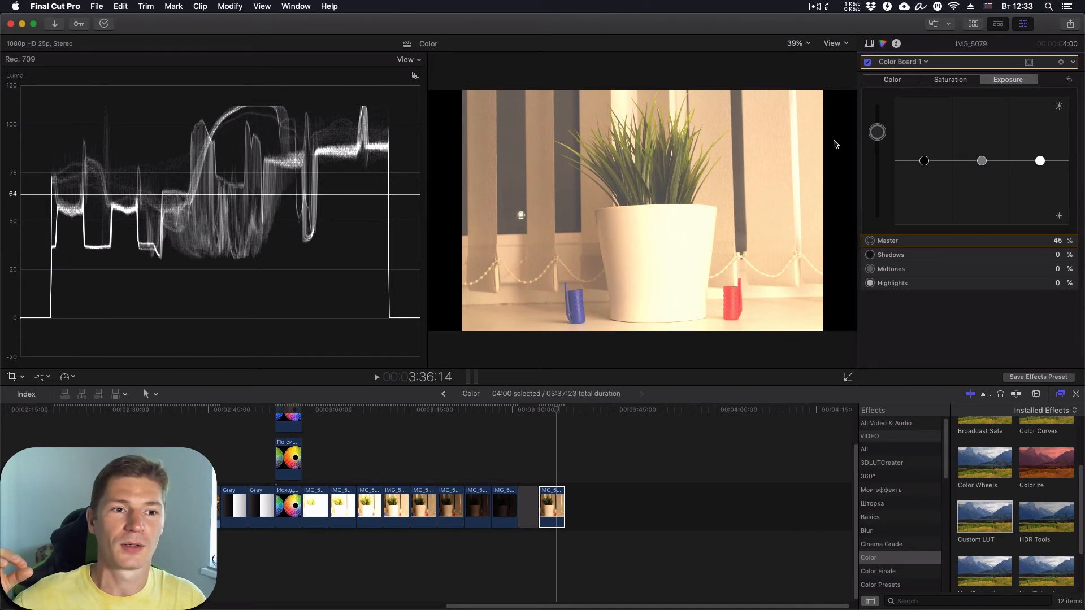
mouse_move(877, 134)
mouse_down()
mouse_move(879, 98)
mouse_move(877, 187)
mouse_move(880, 145)
mouse_up()
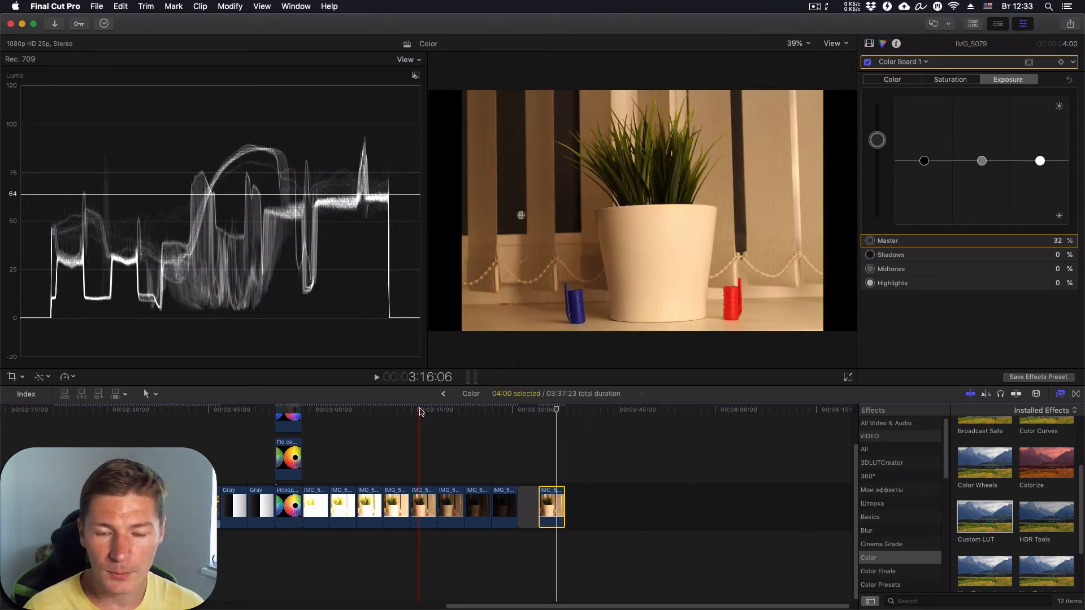
- Option-drag another copy of the original IMG clip to the timeline's end
click(421, 508)
click(421, 509)
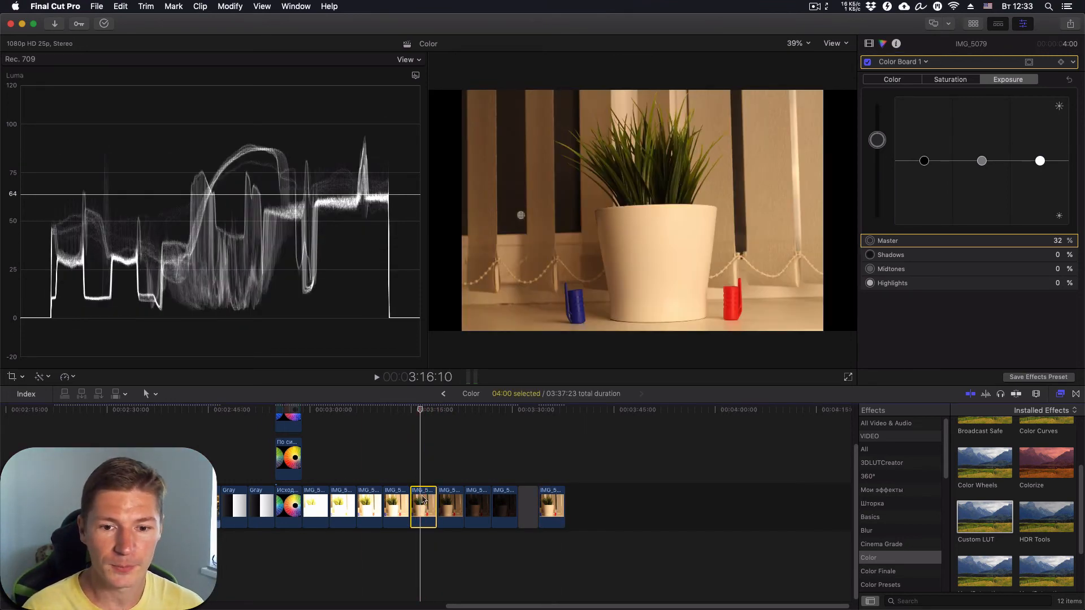
drag(421, 509, 621, 511)
- Apply ColorFinalePro from the Color Finale category to the end copy and show its inspector settings
click(581, 411)
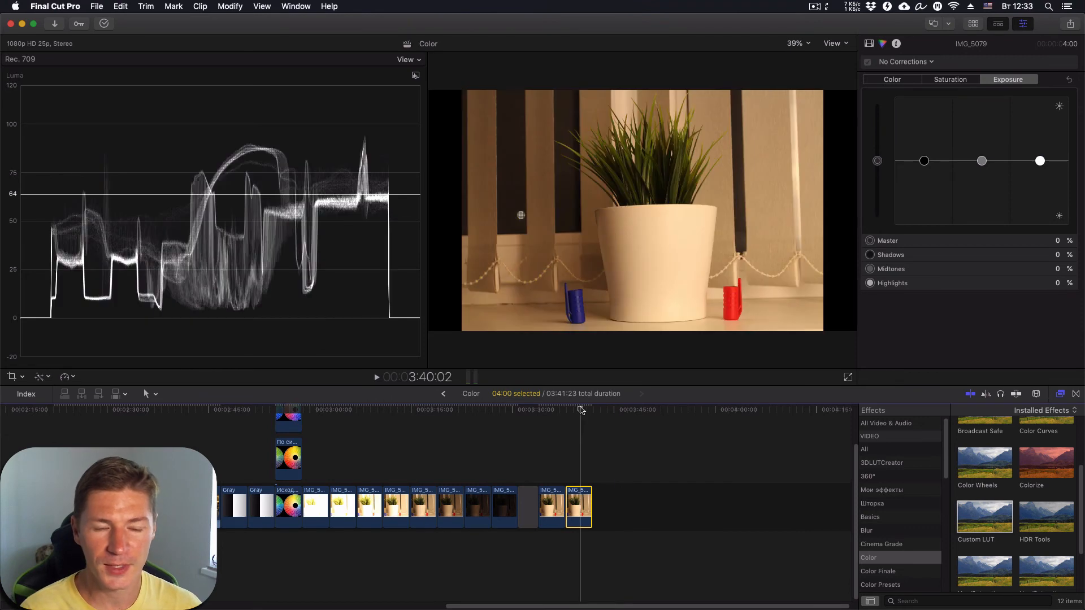
scroll(1006, 528, up, 2)
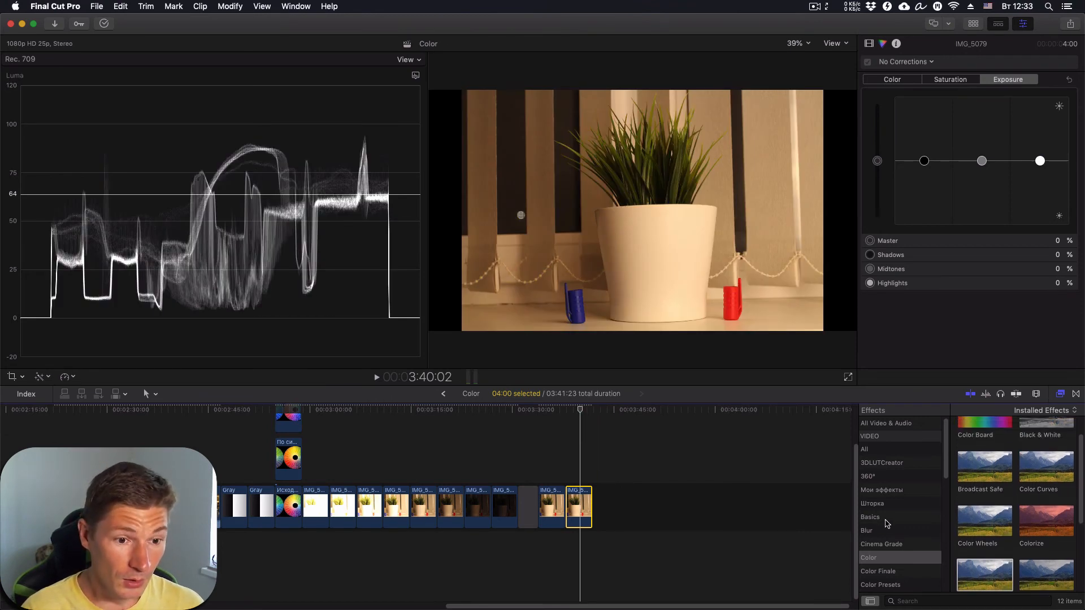
scroll(887, 560, down, 1)
click(882, 569)
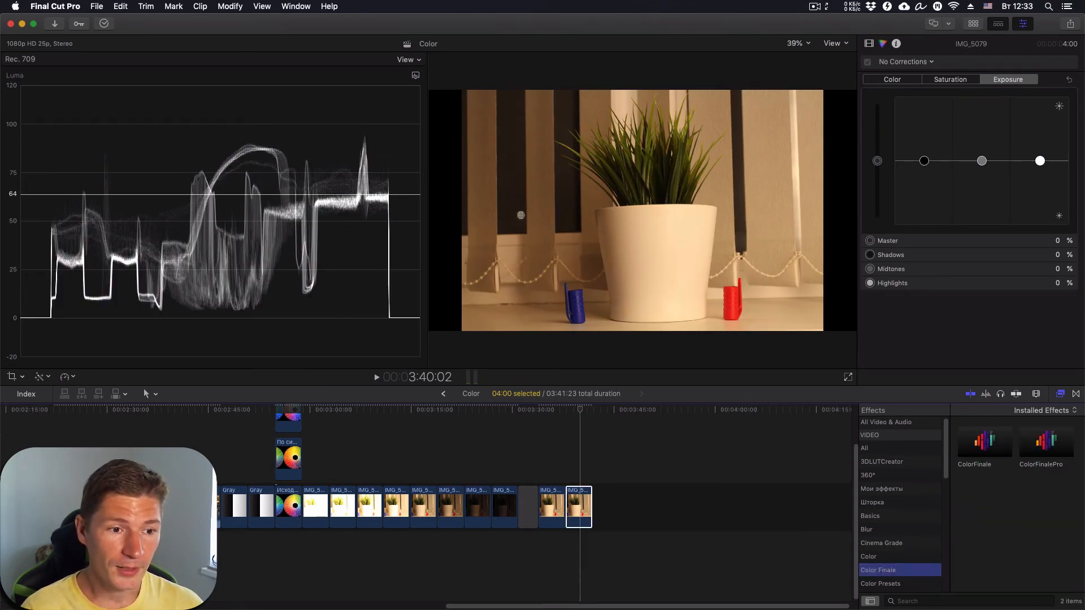
click(1046, 449)
double_click(1046, 449)
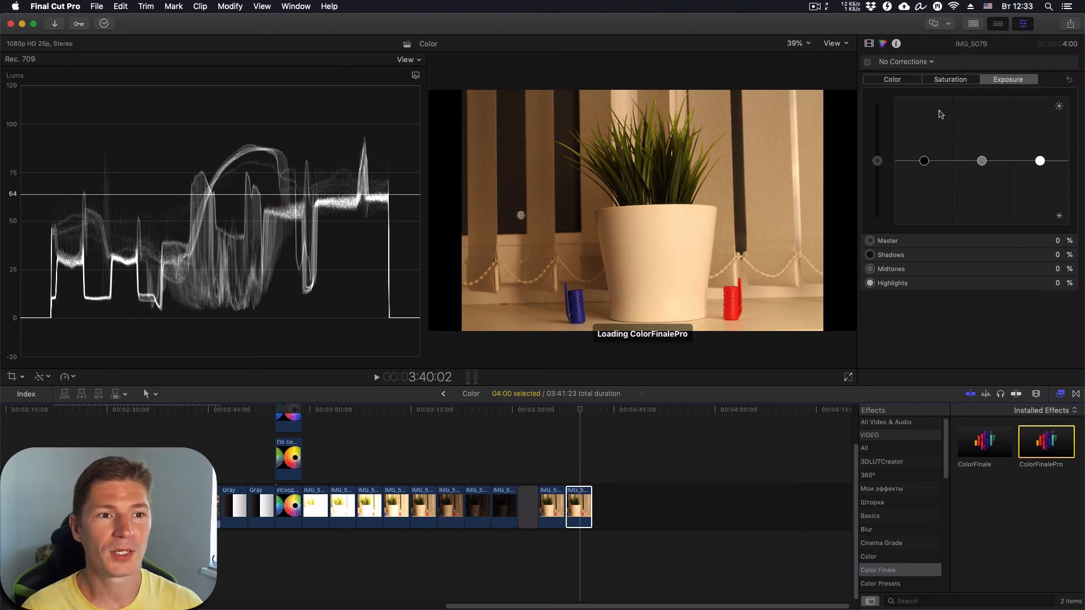
click(869, 44)
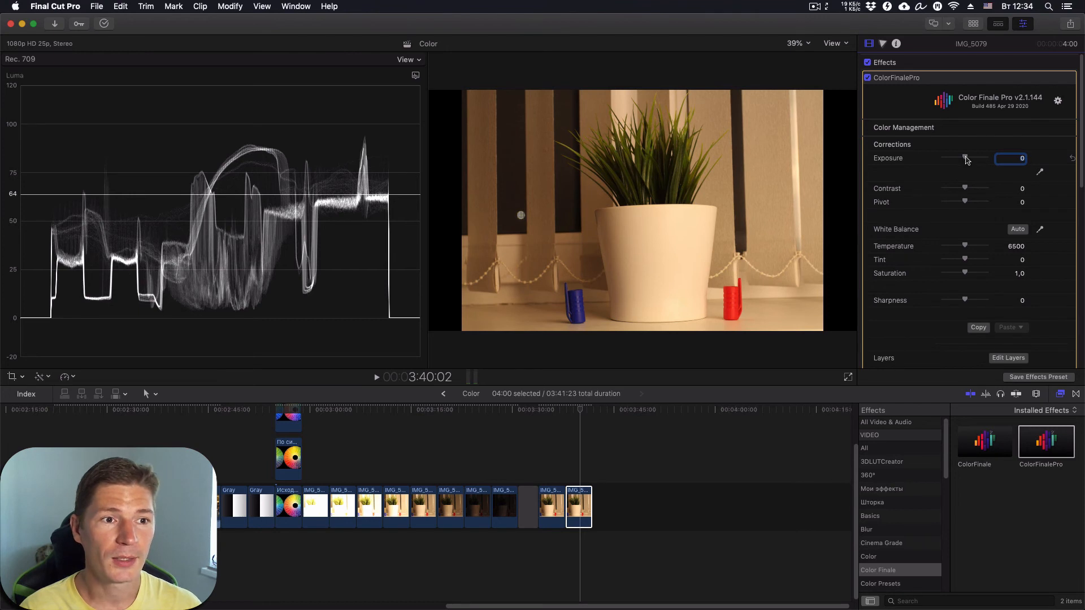
- Drag the ColorFinalePro Exposure slider back and forth, finishing at 3,0 for heavy overexposure
drag(967, 159, 998, 161)
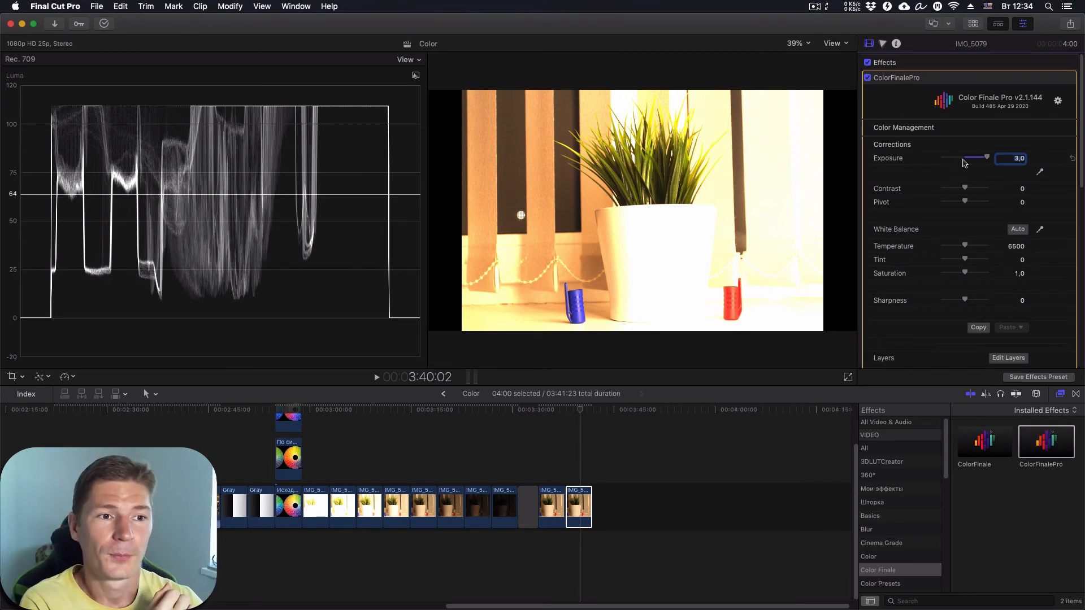
drag(987, 158, 950, 163)
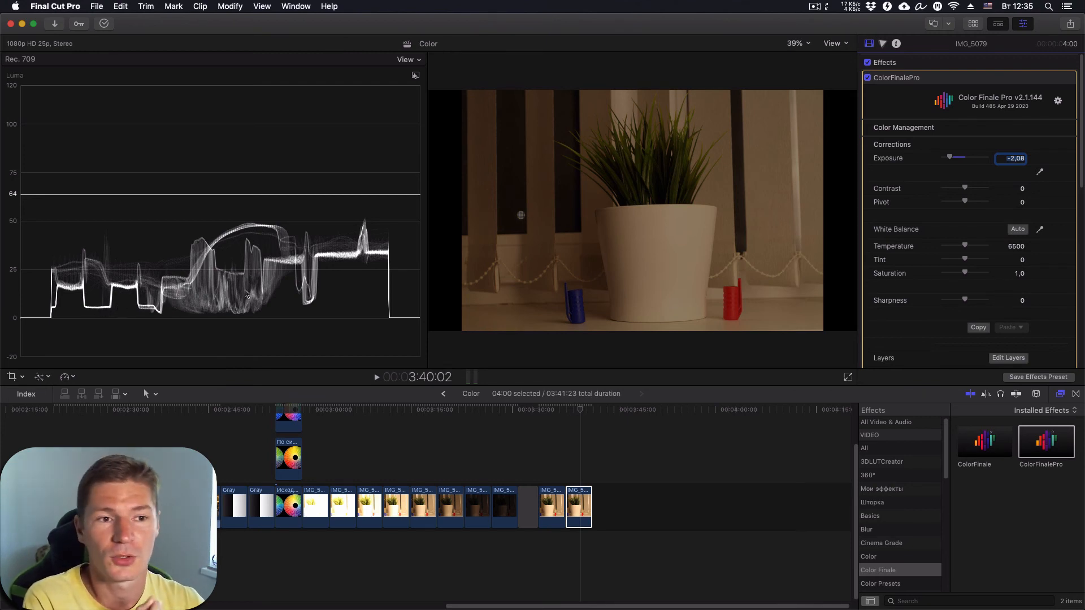
drag(953, 160, 967, 162)
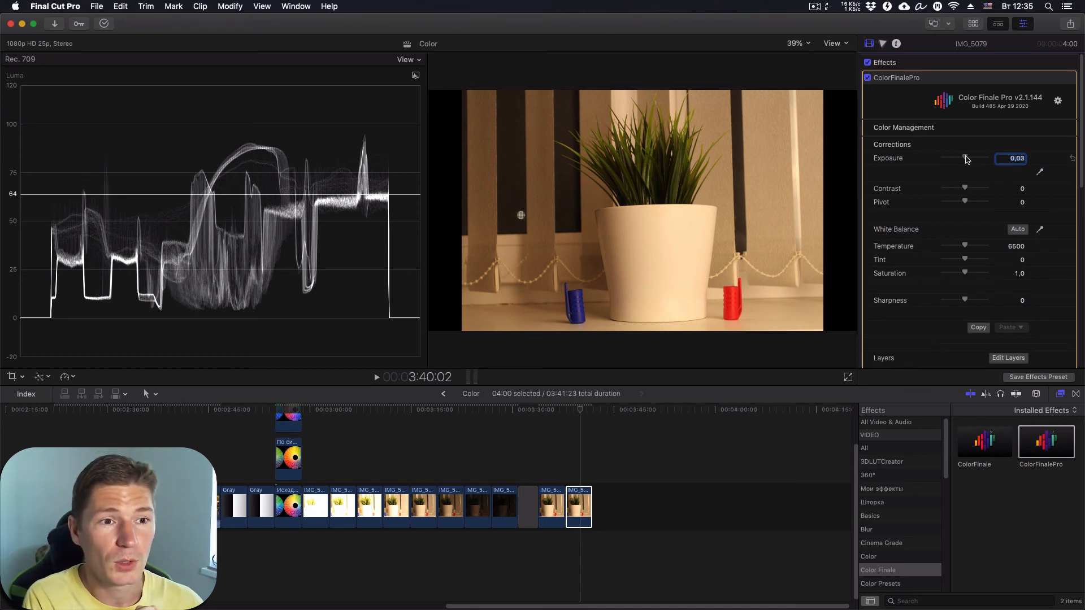
drag(965, 158, 1005, 164)
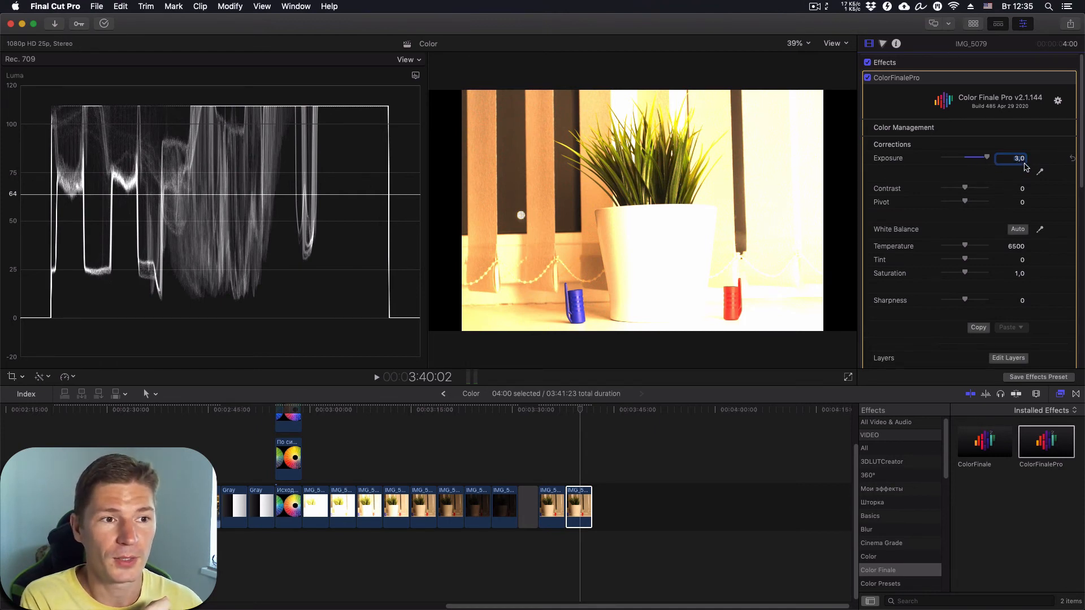
scroll(994, 235, down, 1)
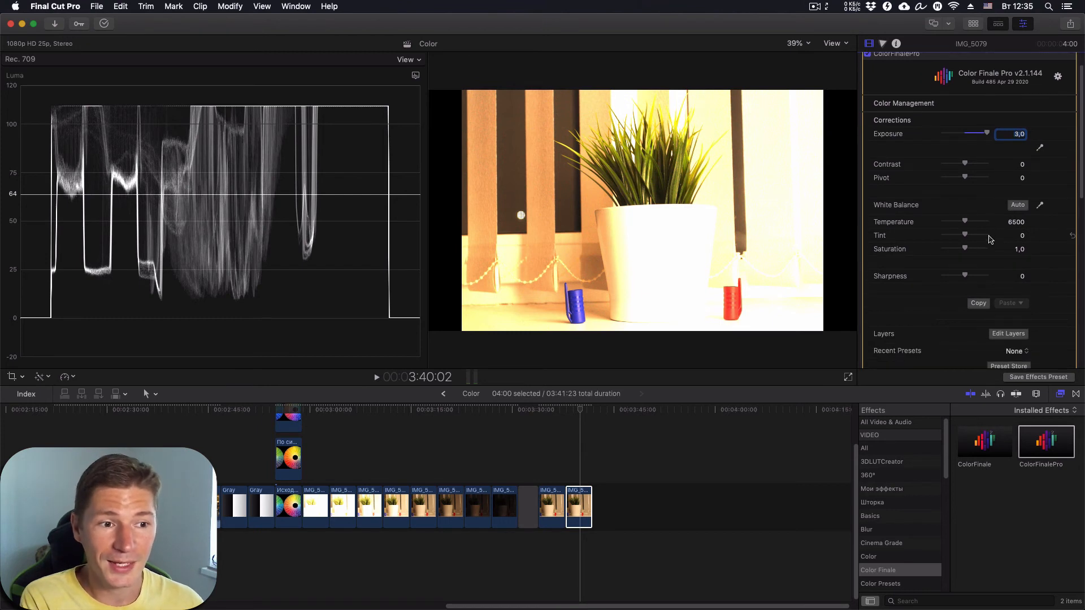
- Drop the Gain Master in Color Finale Pro's layer editor to -0,58, then close it
click(1009, 334)
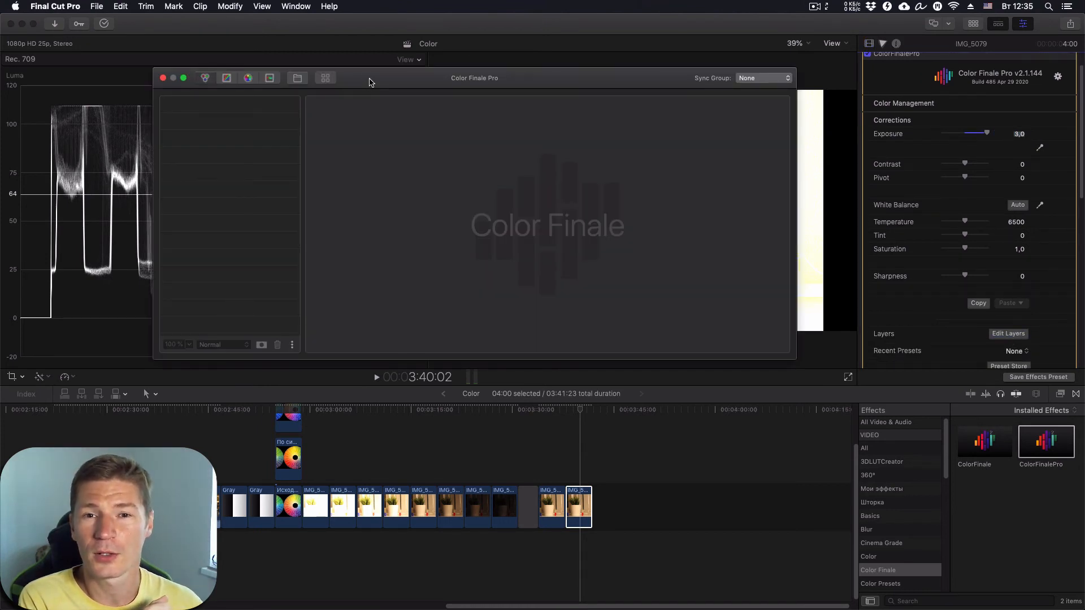
drag(368, 79, 3, 331)
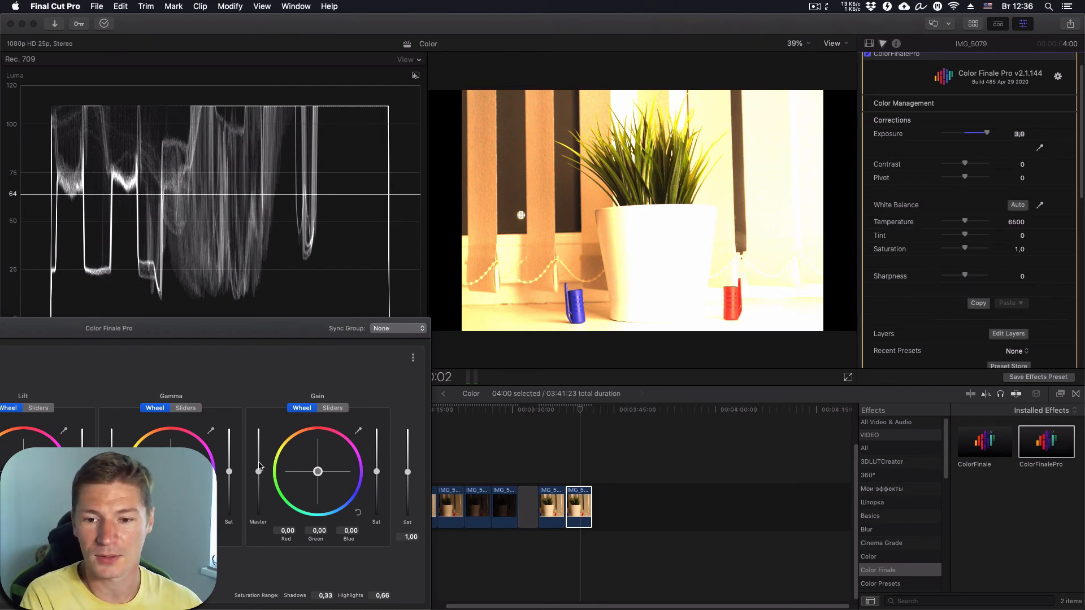
drag(258, 474, 261, 498)
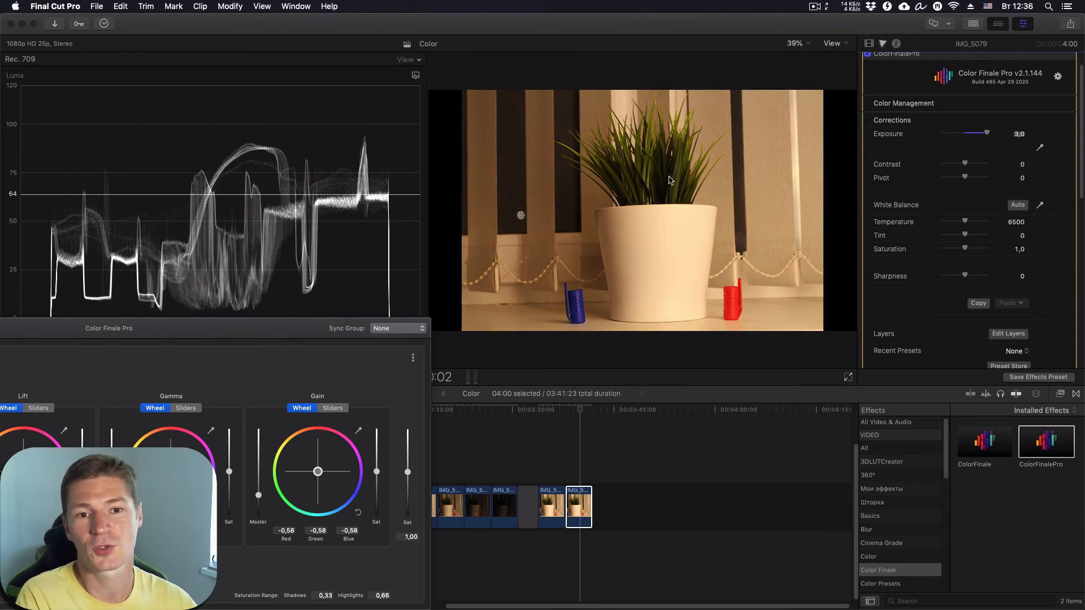
drag(283, 327, 663, 261)
click(176, 263)
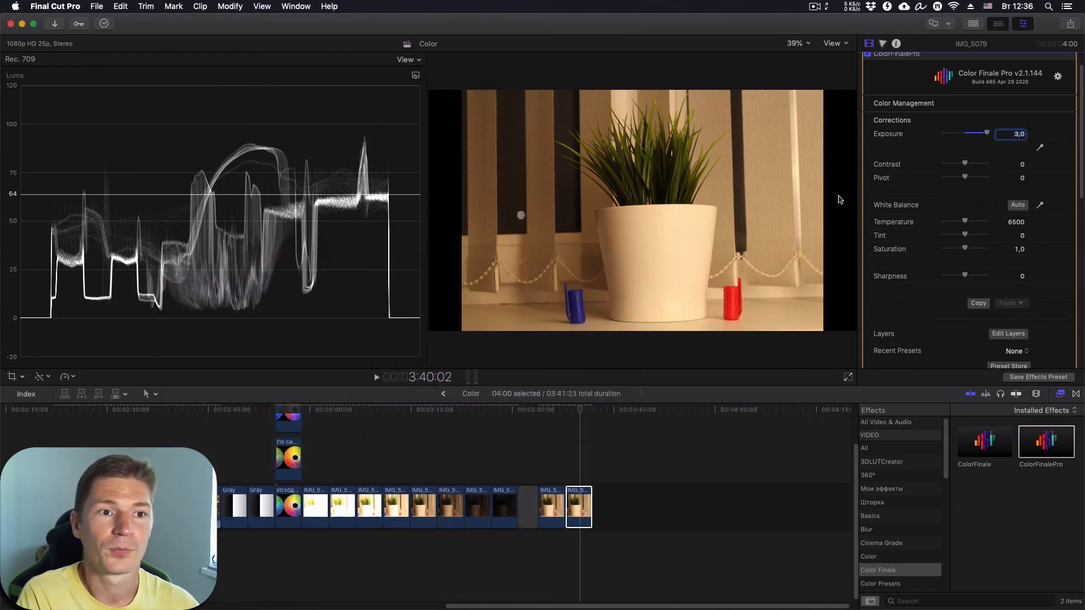
- Enable ColorFinalePro and drag its Exposure fully left to -3,0, turning the clip nearly black
scroll(924, 106, up, 2)
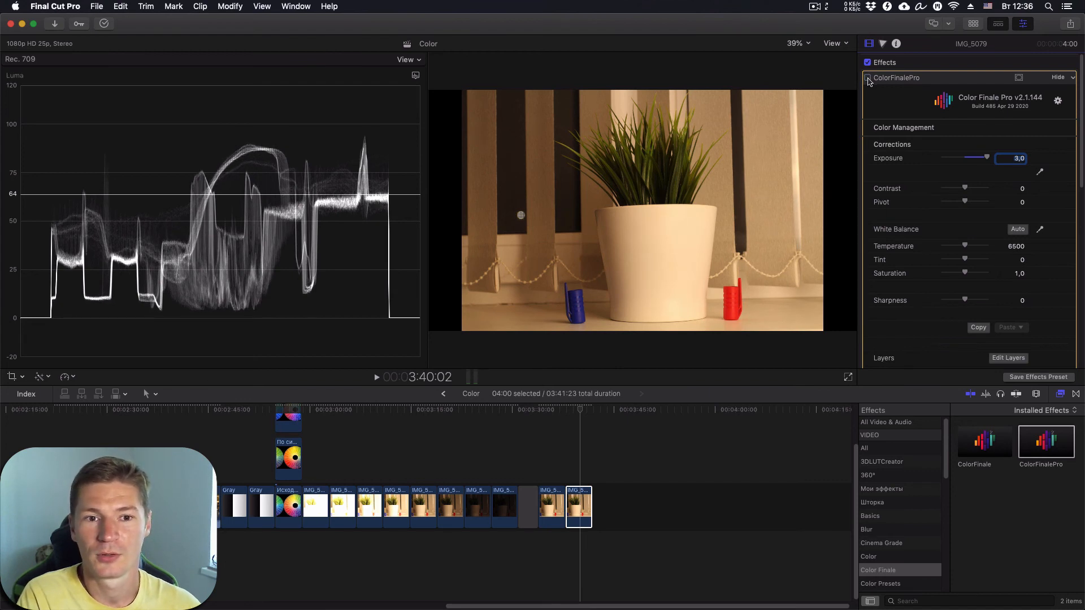
click(868, 78)
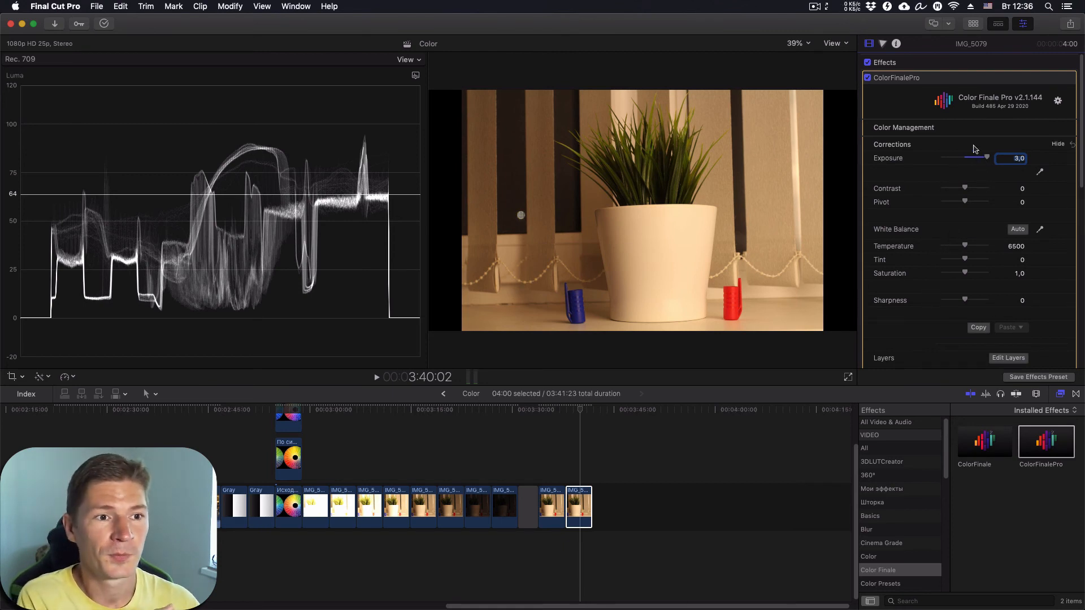
drag(987, 158, 890, 159)
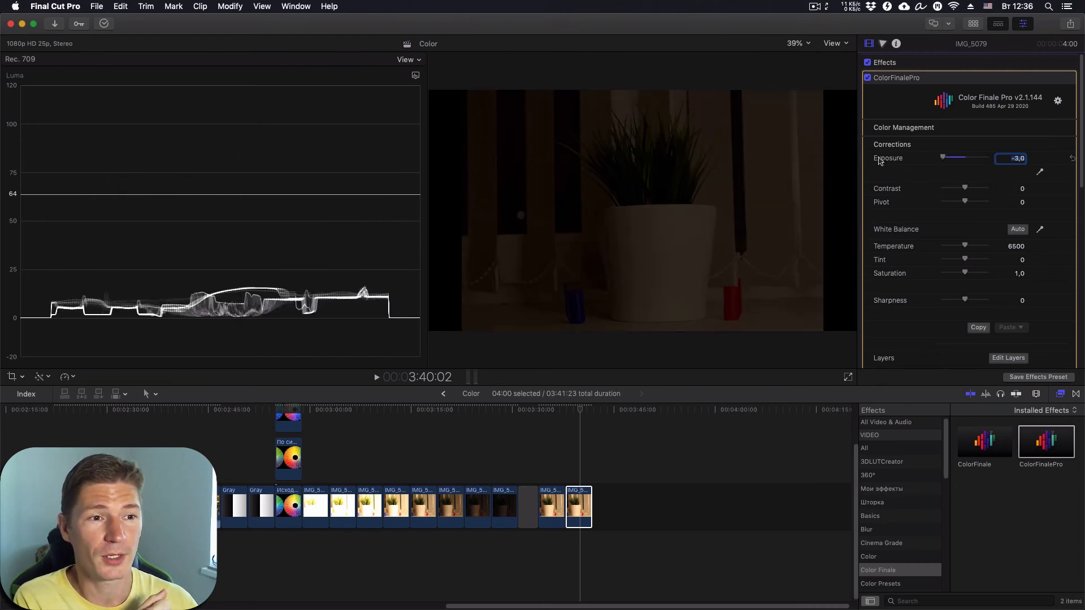
- Raise the Gain master in the Color Finale Pro wheels to brighten the dark clip, then close the window
click(1003, 359)
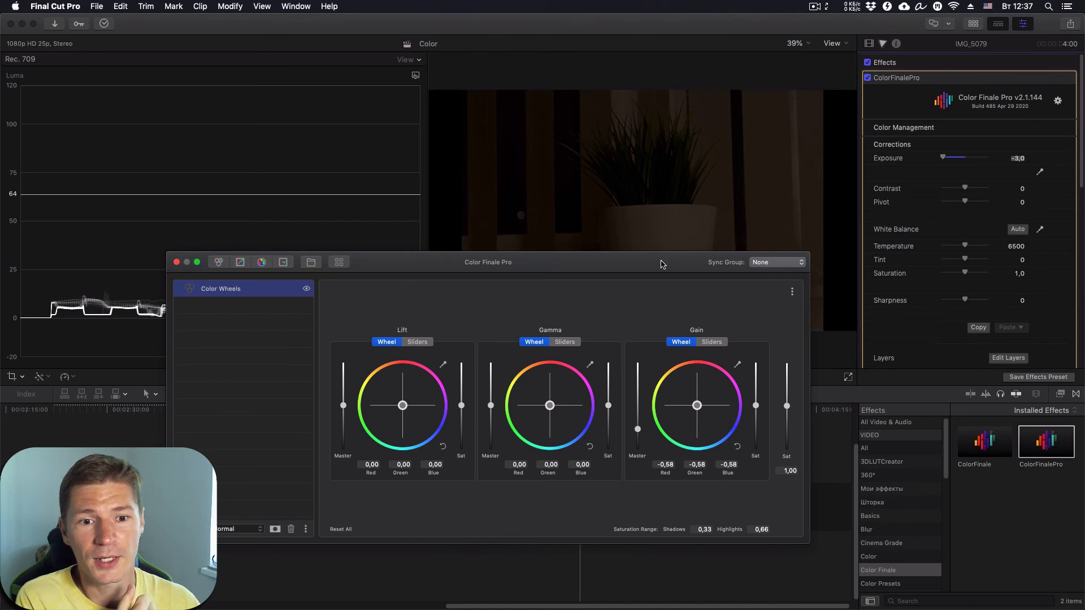
drag(663, 262, 271, 254)
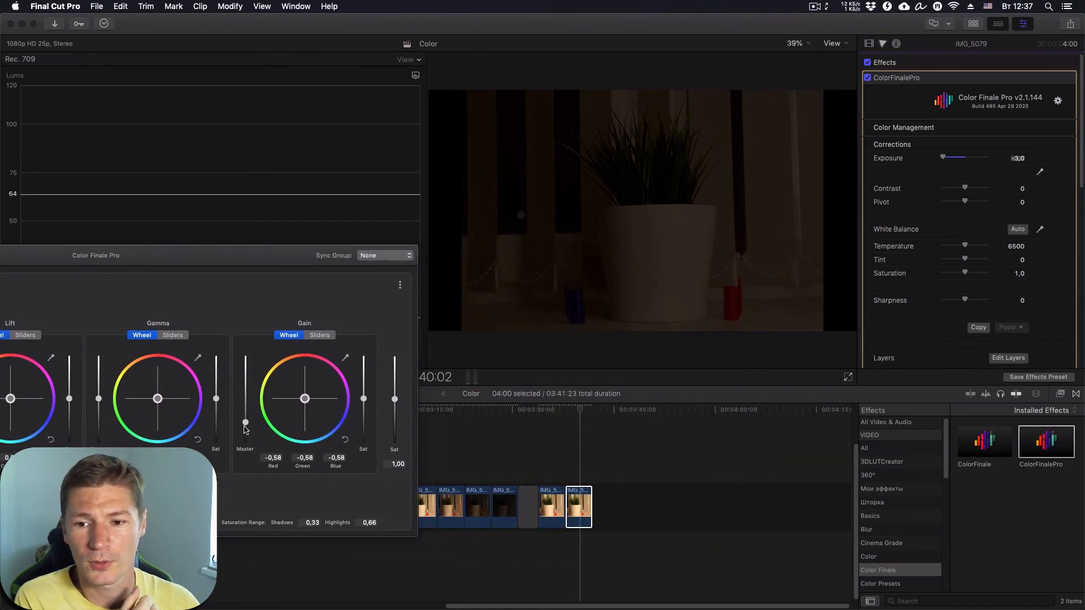
drag(245, 424, 243, 378)
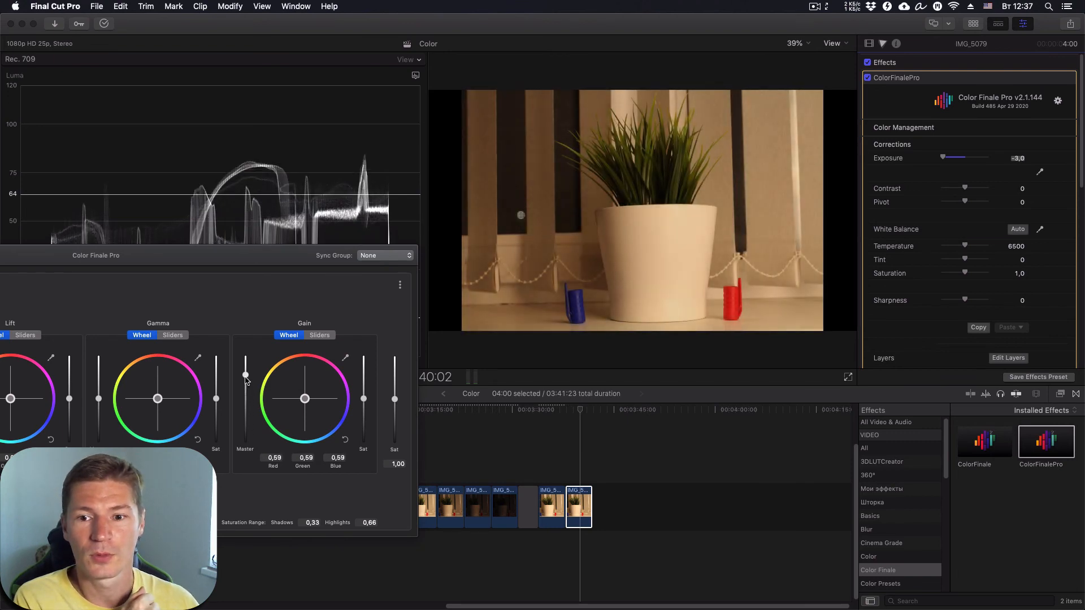
drag(210, 260, 567, 222)
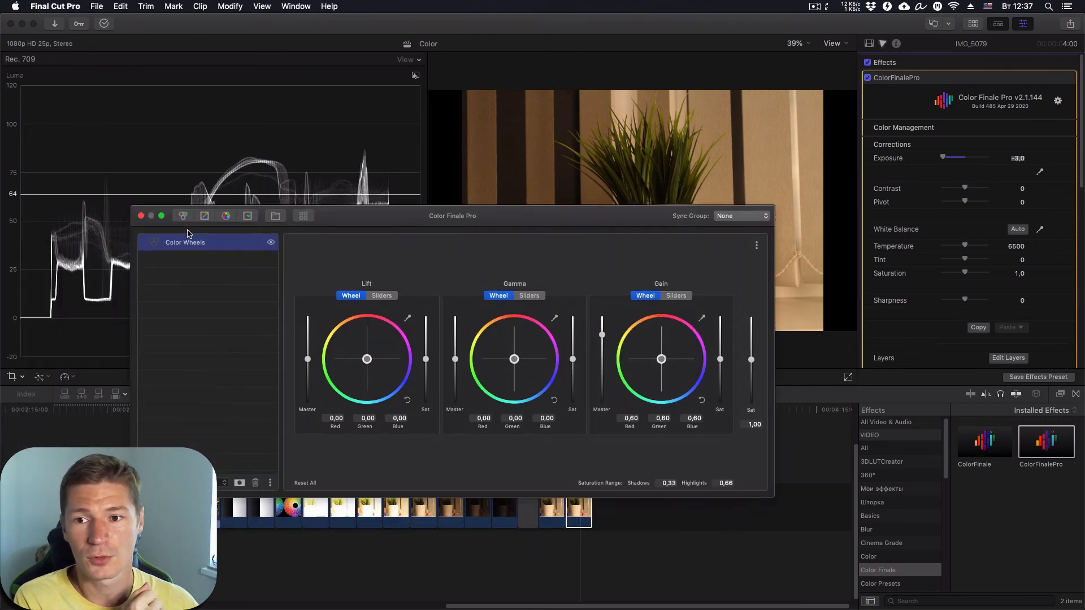
click(151, 217)
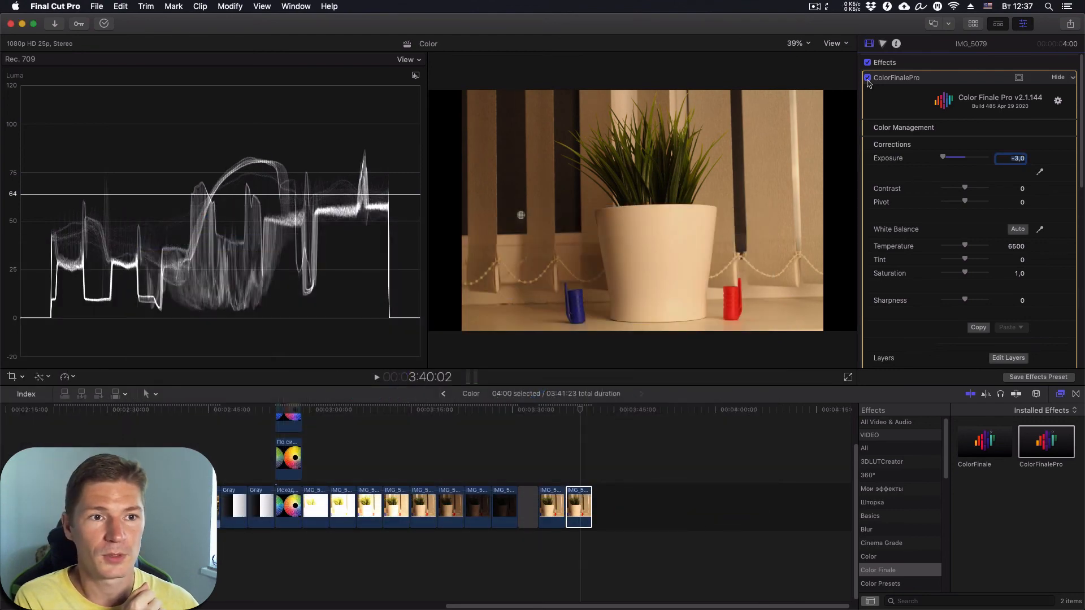
- Toggle the ColorFinalePro effect off, on and off again to compare
click(869, 79)
click(868, 79)
click(869, 79)
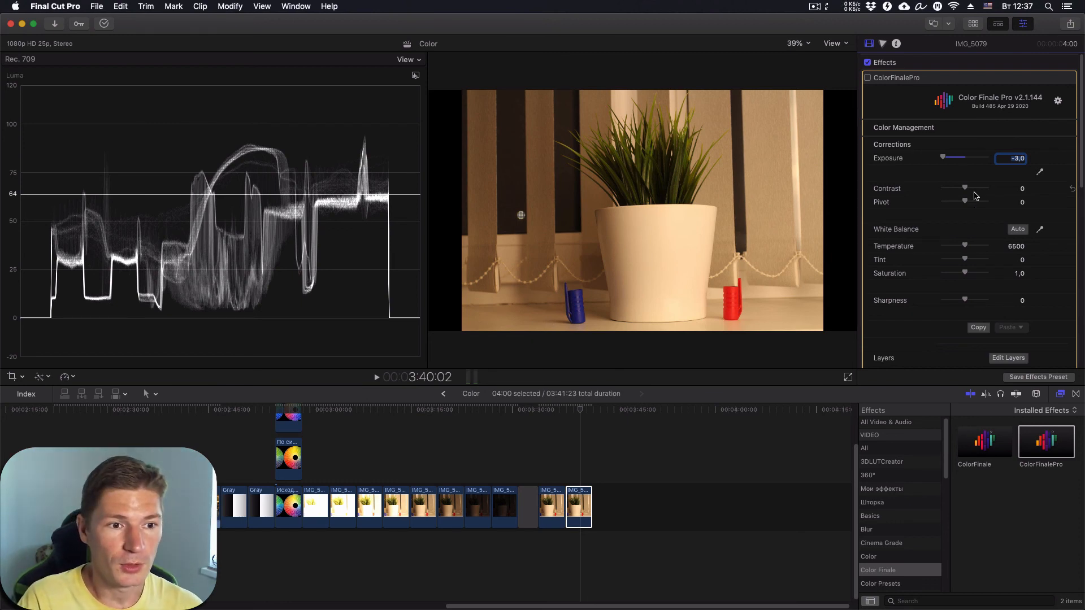
- Lower the Gain master in the wheels to darken highlights and close the wheels window
click(1008, 358)
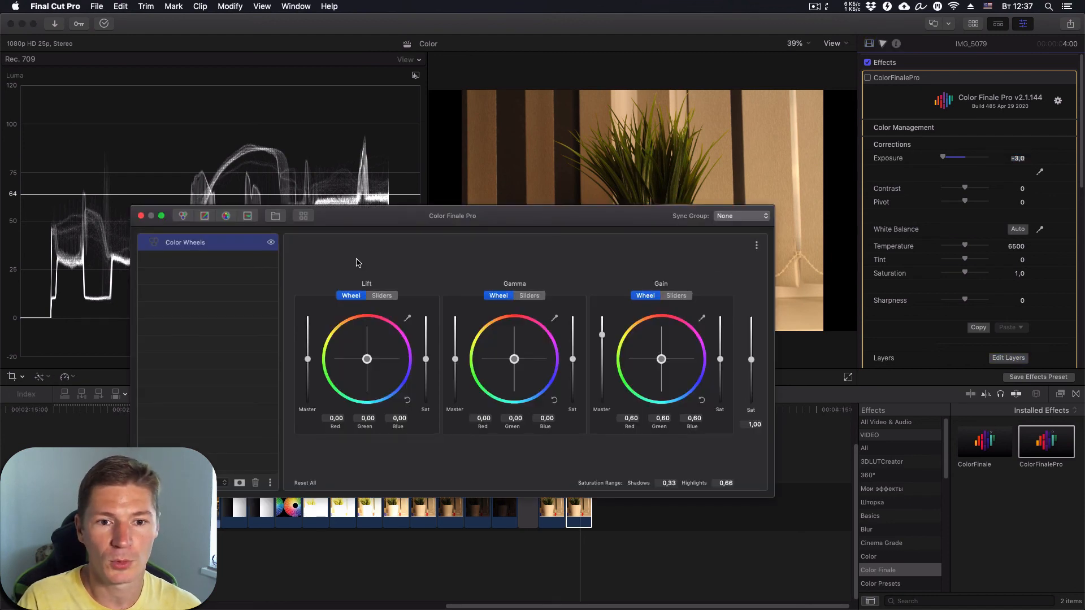
drag(602, 335, 603, 360)
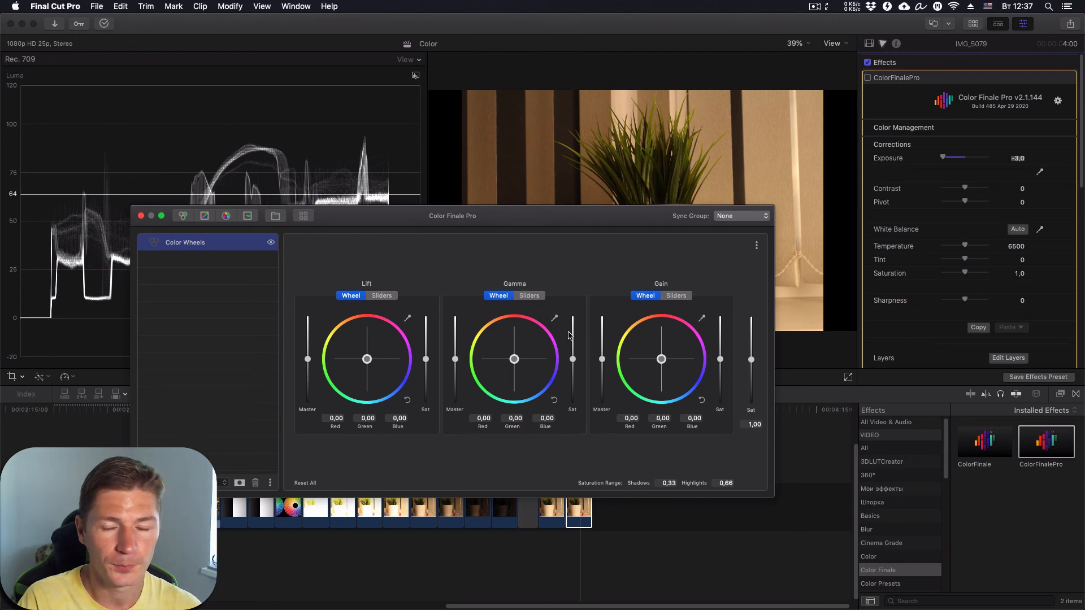
click(141, 217)
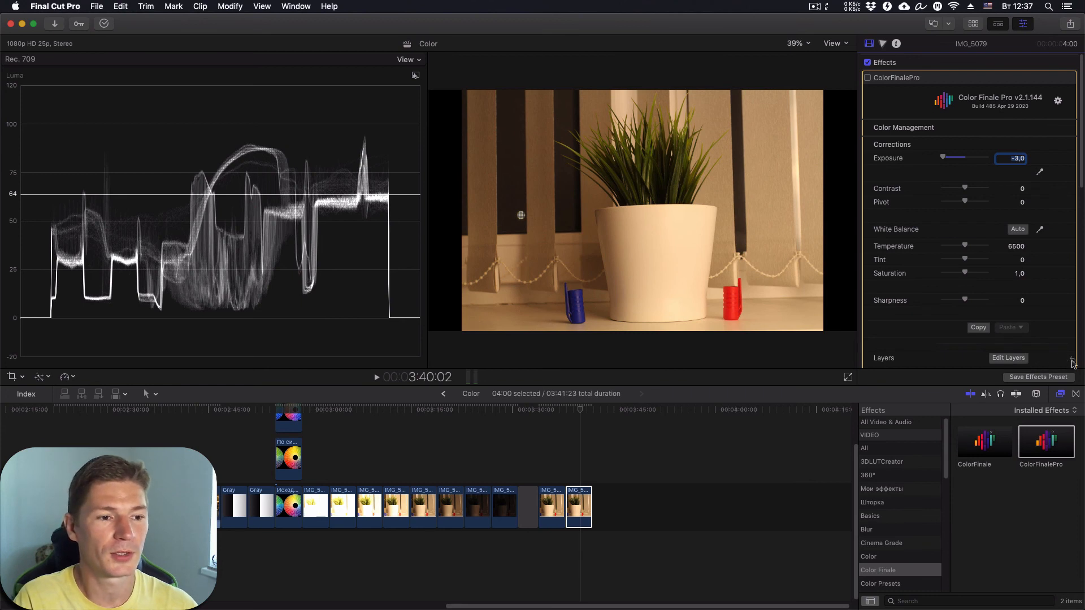
- Set ColorFinalePro Exposure from -3,0 to 3,0 and enable the effect
drag(943, 157, 995, 167)
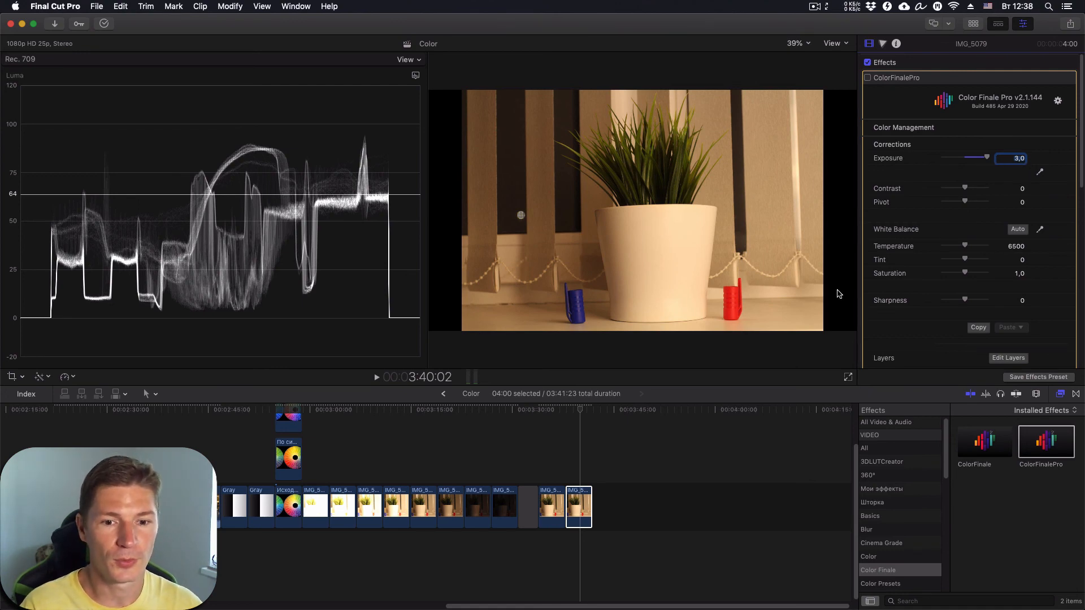
click(575, 414)
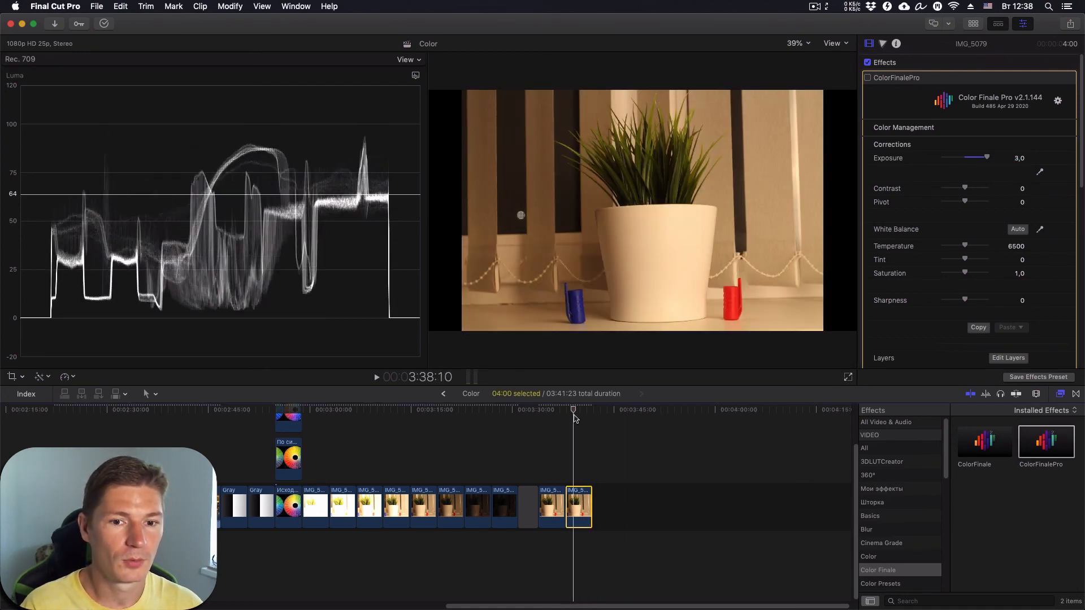
click(868, 77)
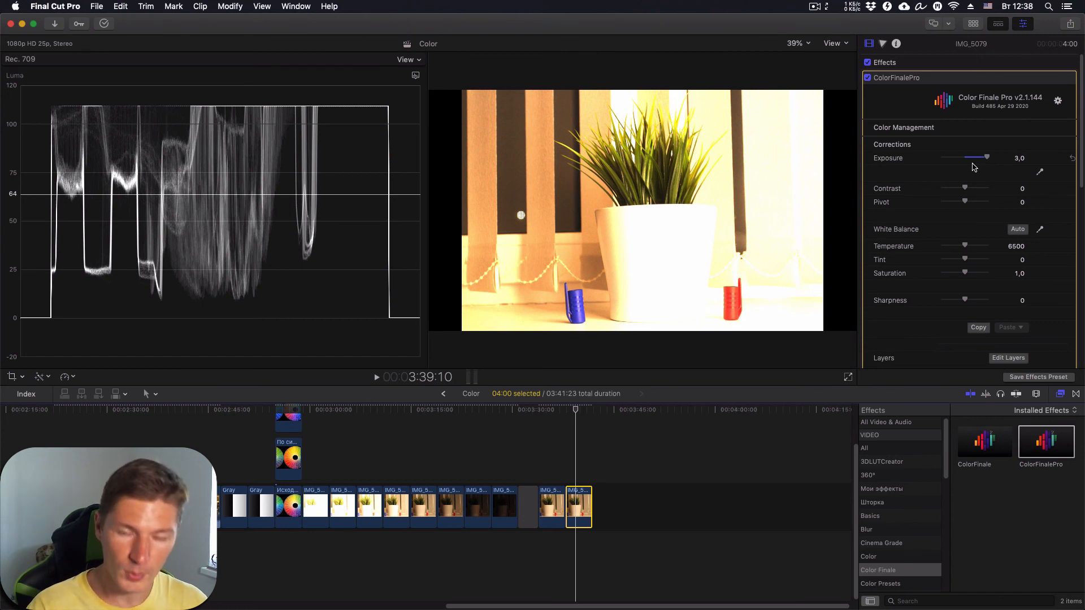
- Pull the Color Board Highlights down to -80%, then switch off the clip's effects to compare
key(super+7)
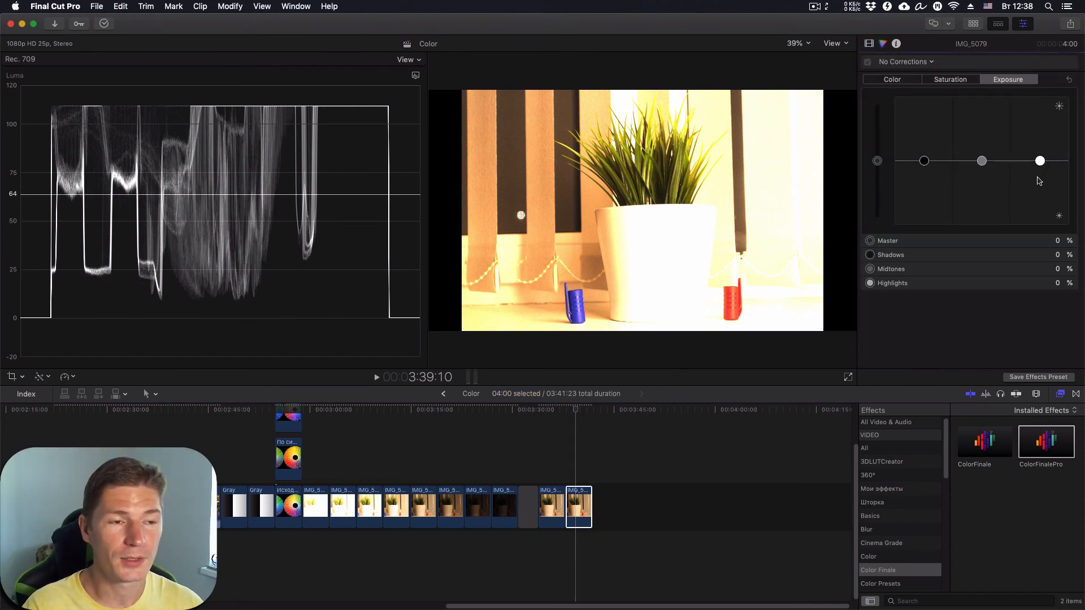
drag(1041, 163, 1049, 216)
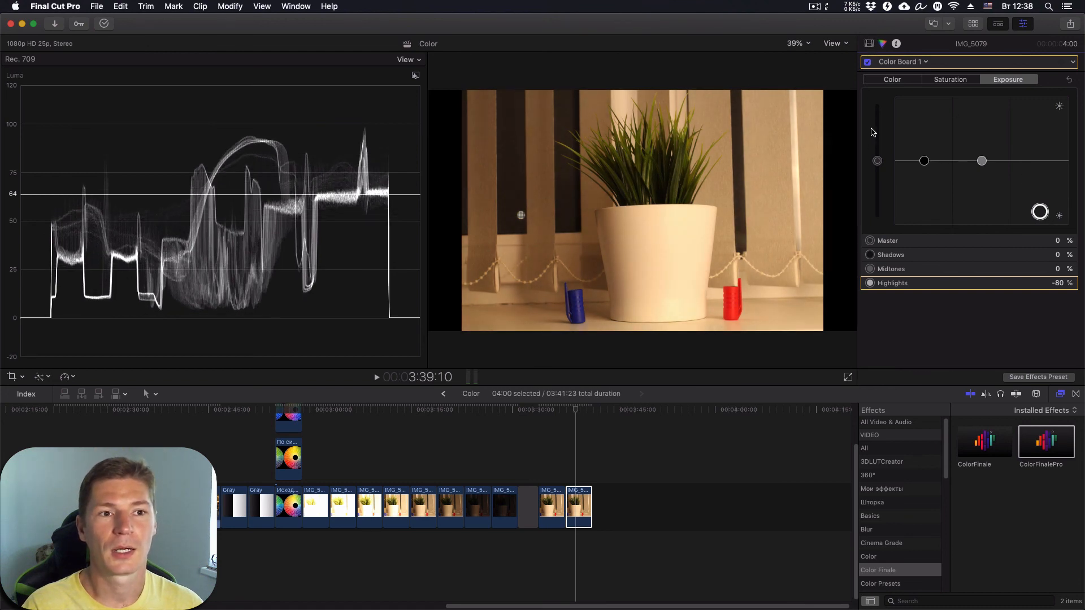
click(869, 44)
click(868, 63)
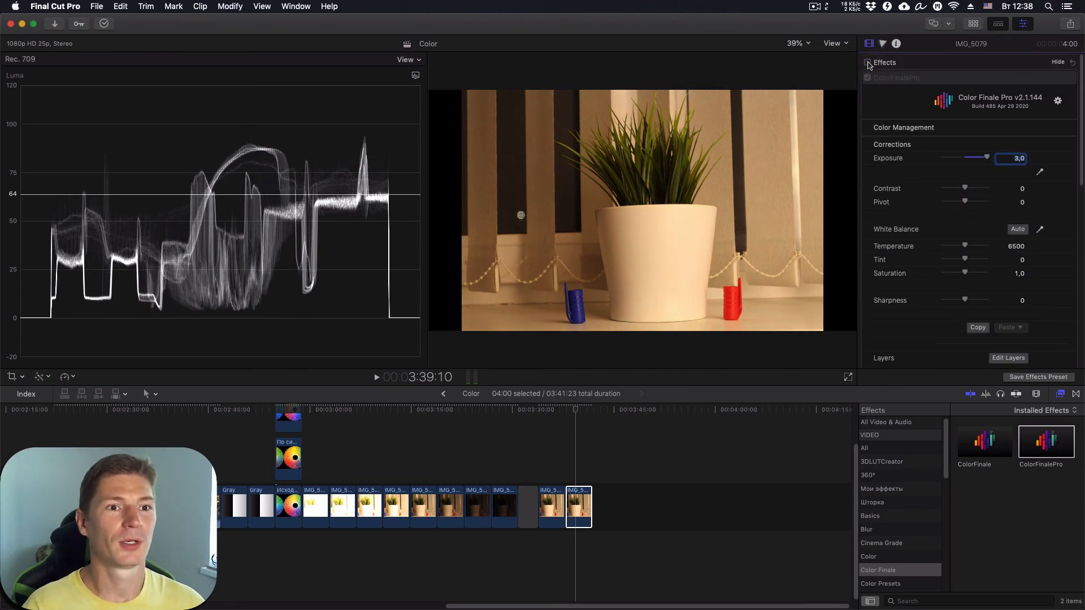
- Re-check the Effects box in the Video inspector, restoring the Exposure 3,0 correction
click(869, 63)
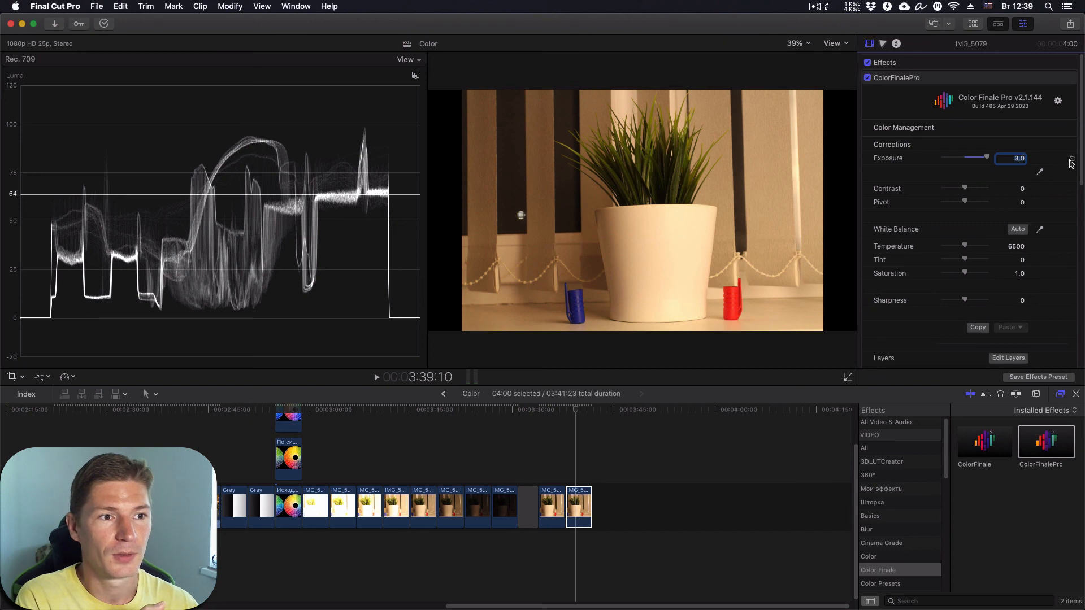
- Reset ColorFinalePro Exposure to 0 and disable the Color Board 1 correction
click(1072, 171)
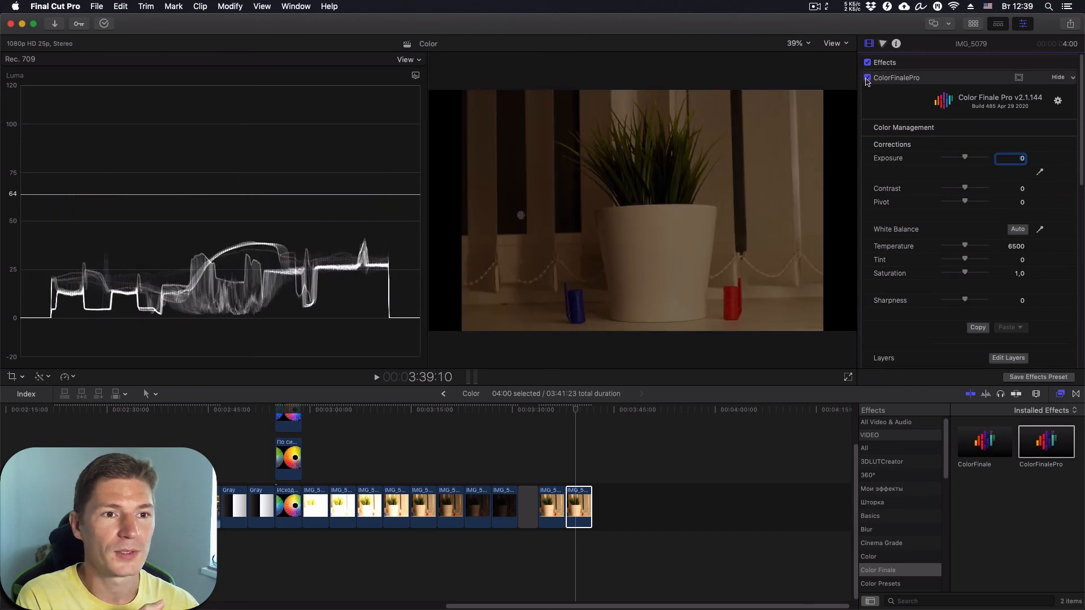
scroll(916, 164, down, 8)
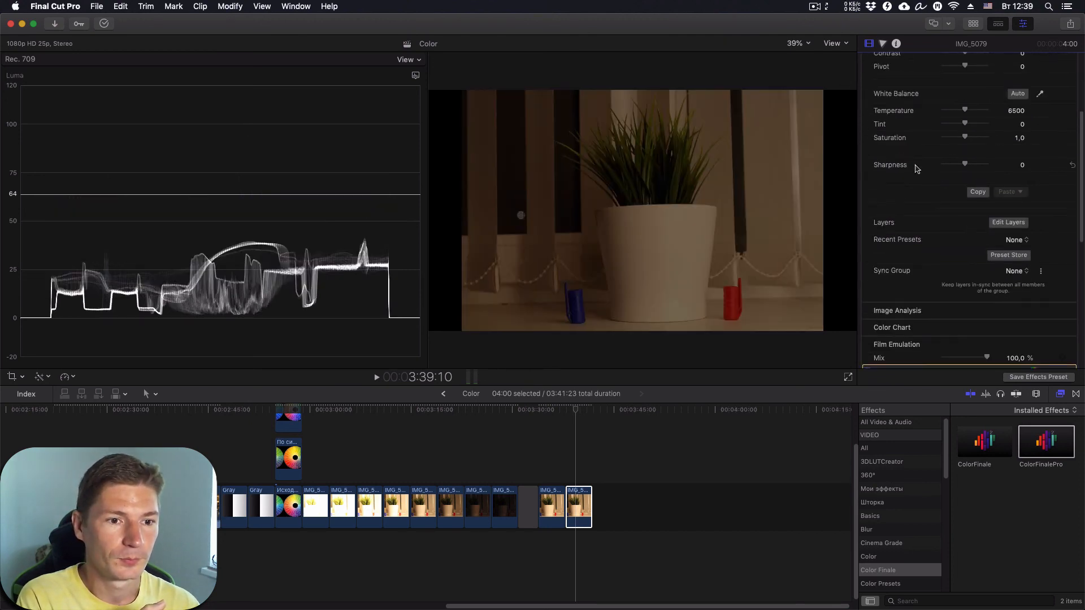
click(869, 245)
scroll(932, 130, up, 8)
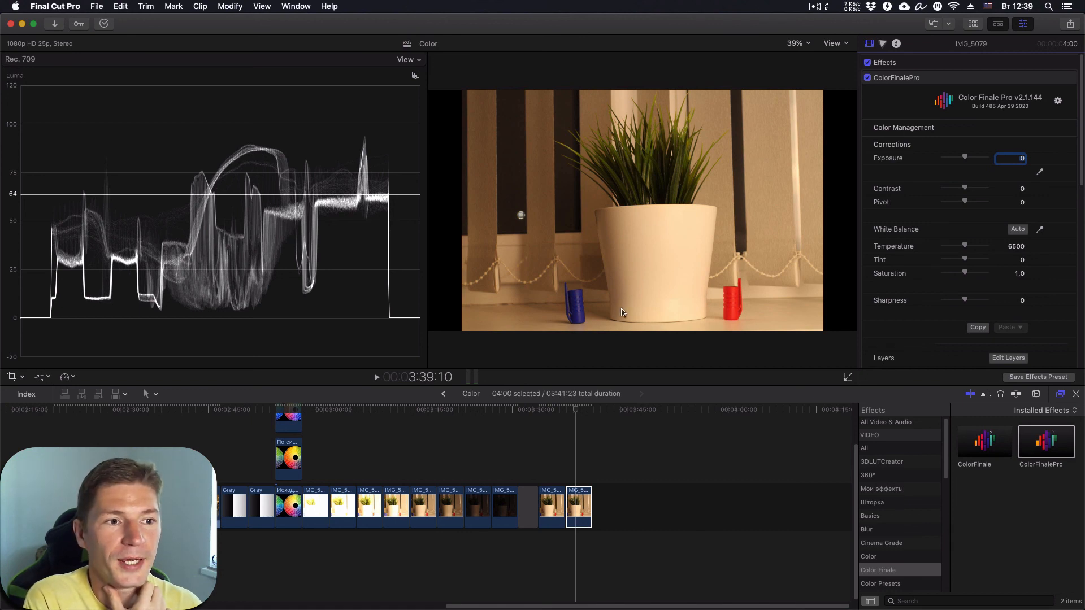
- Set Exposure with the eyedropper by sampling the white pot, reaching -2,41
click(1041, 173)
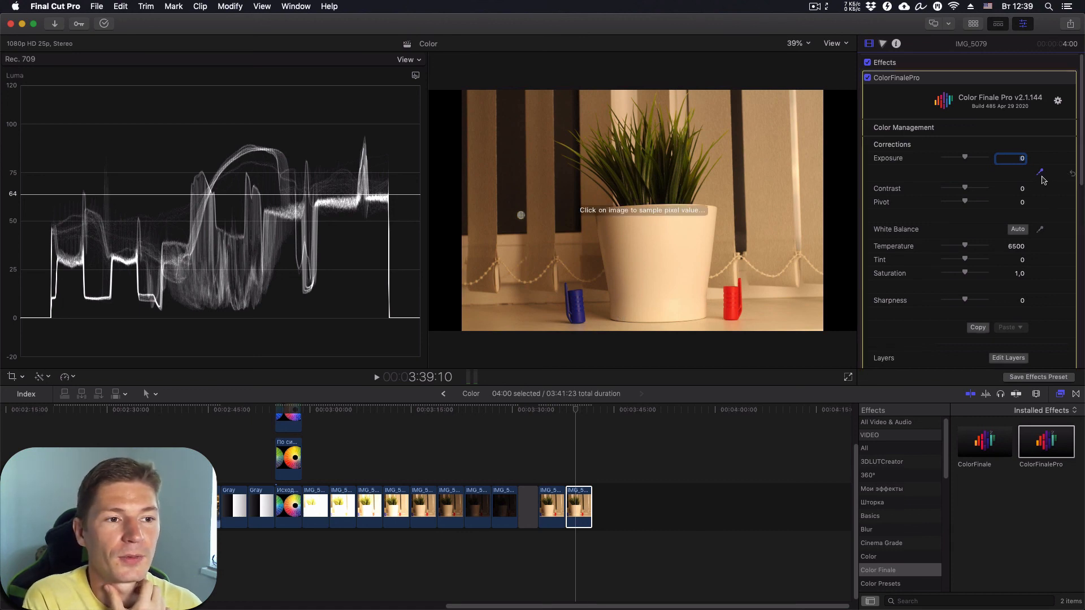
click(617, 313)
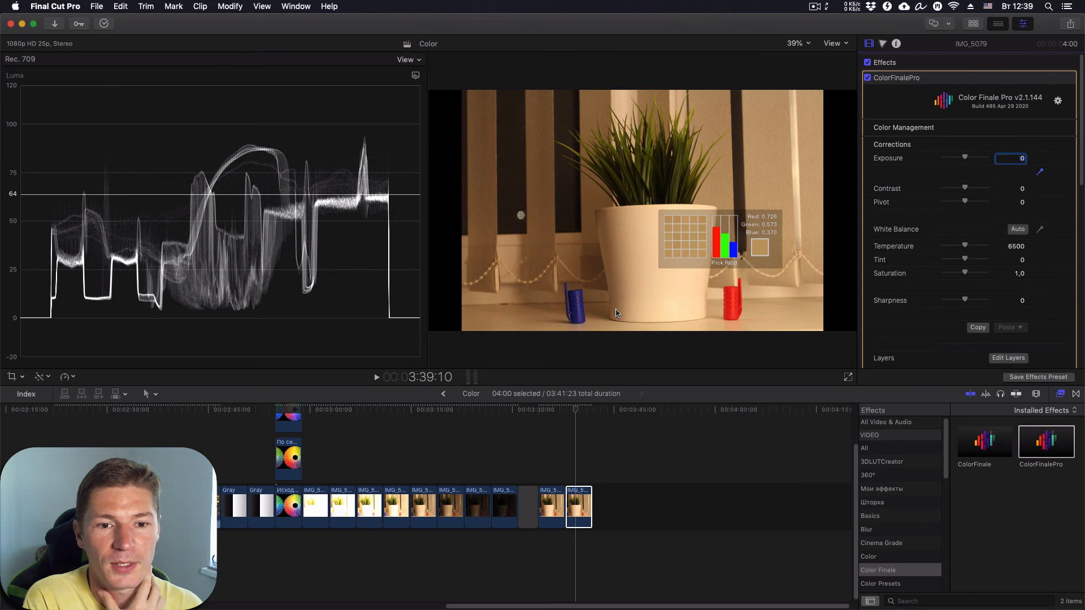
click(618, 312)
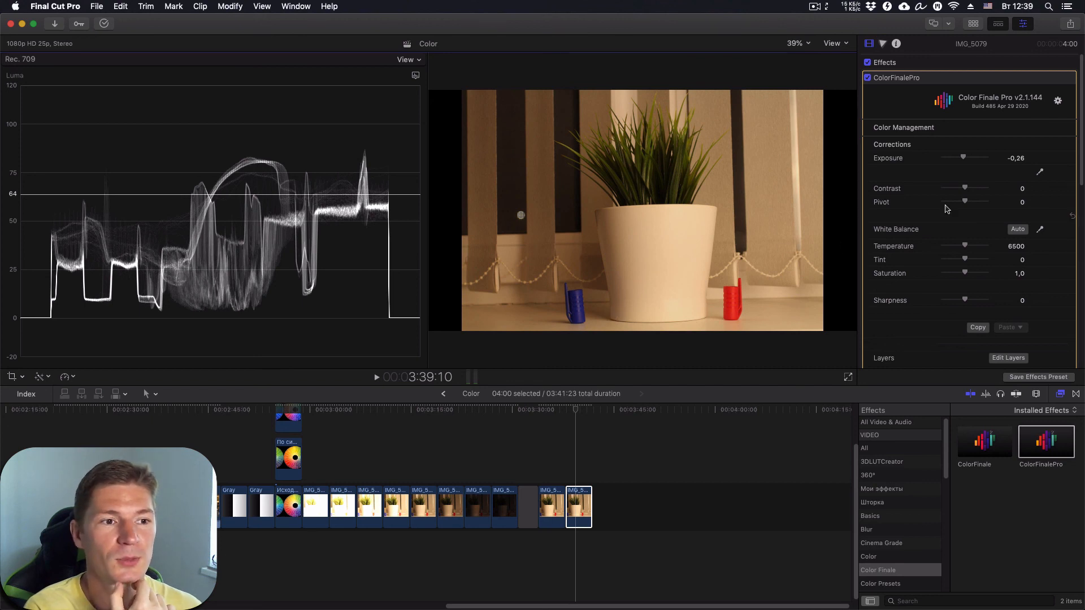
click(1040, 171)
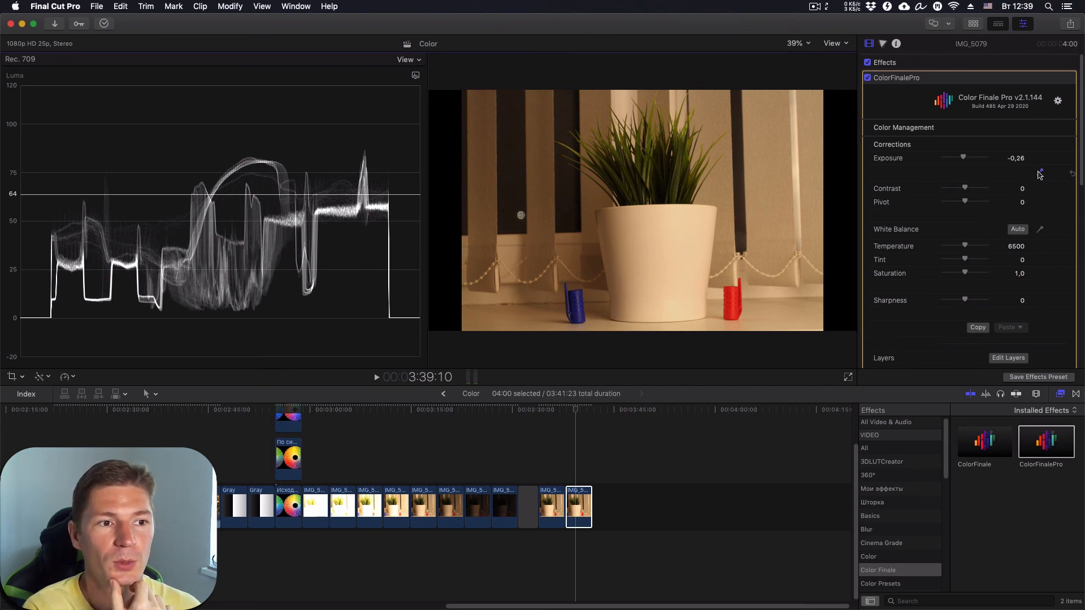
click(653, 244)
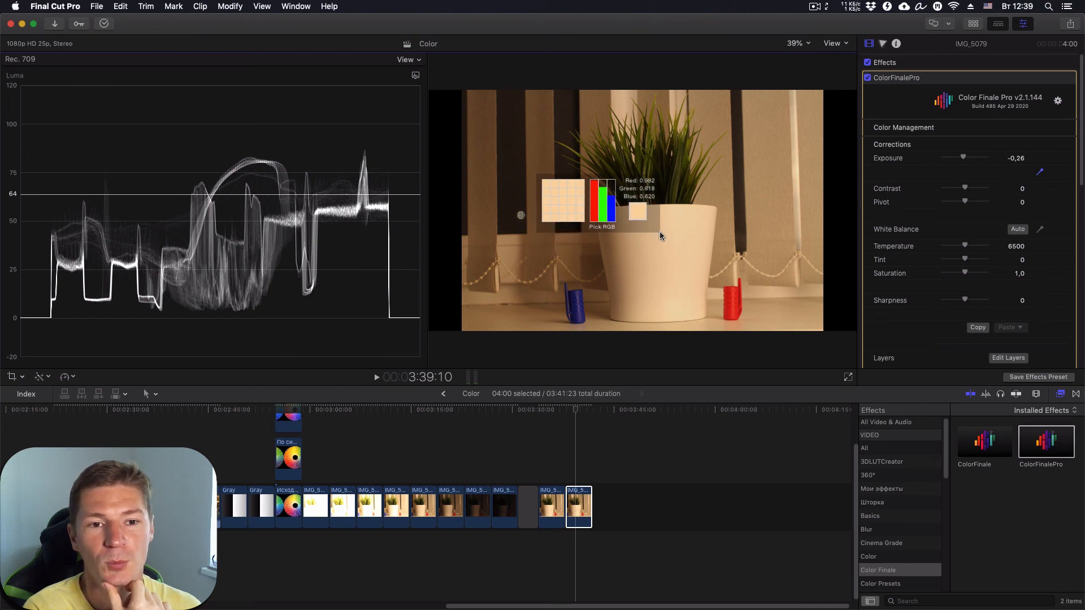
click(660, 237)
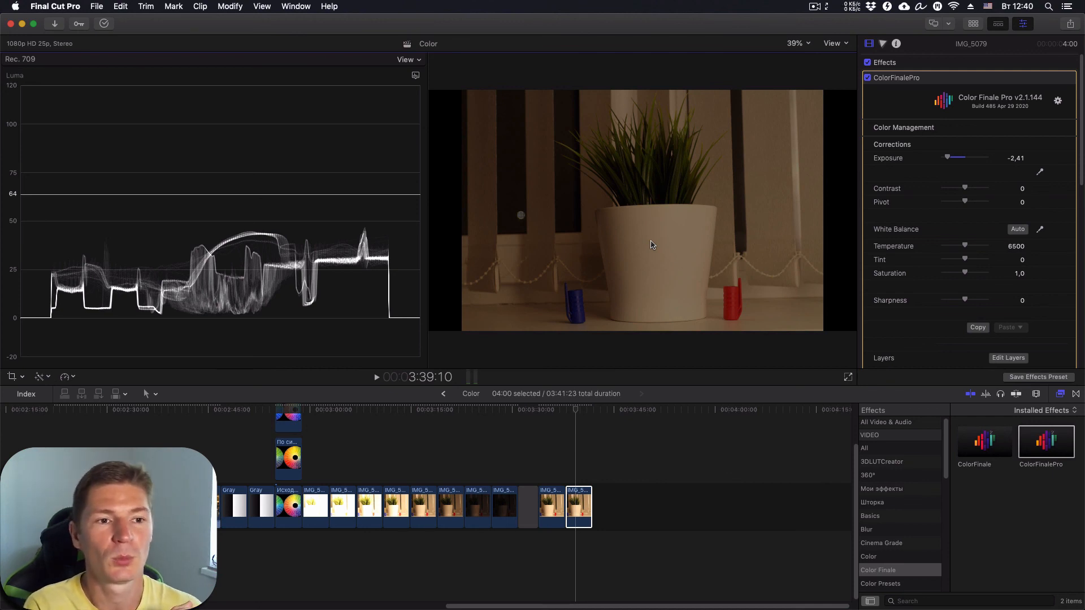
- Resample Exposure near the top of the viewer image, bringing it to -2,06
click(1040, 172)
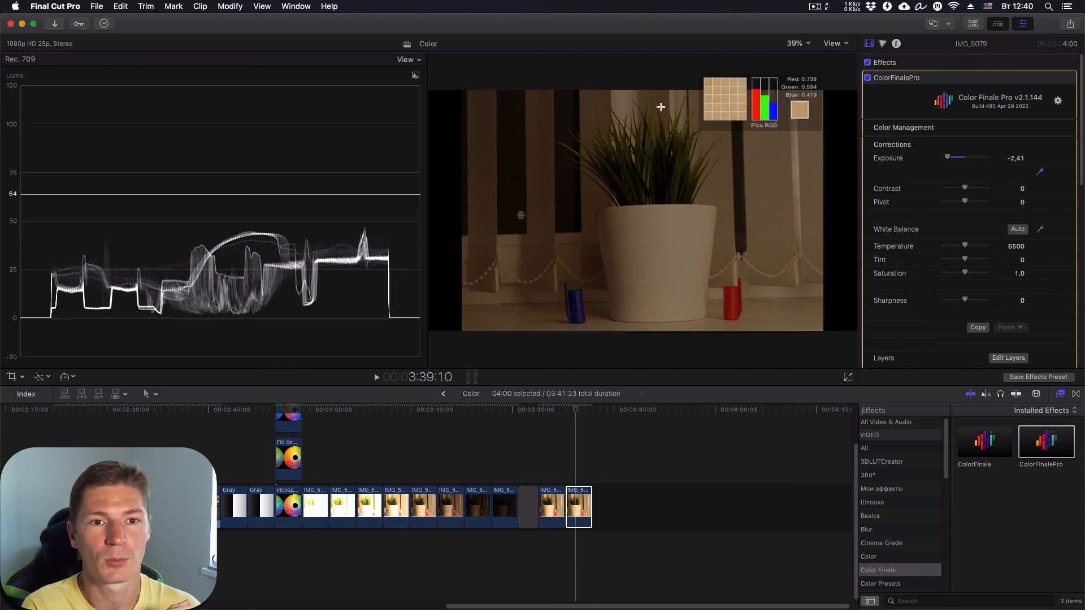
click(622, 100)
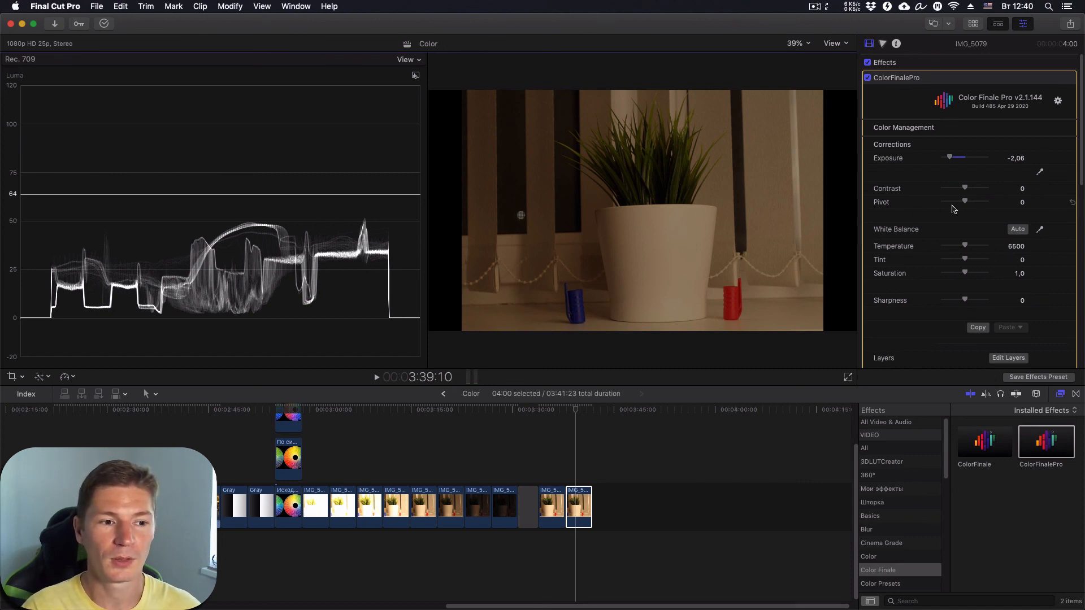
scroll(958, 204, down, 1)
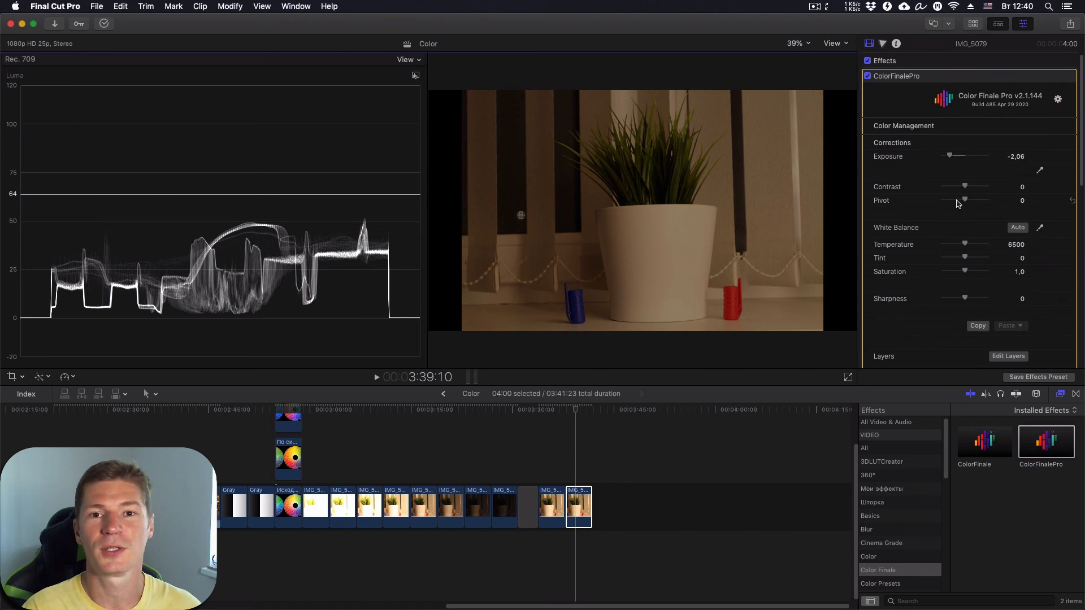